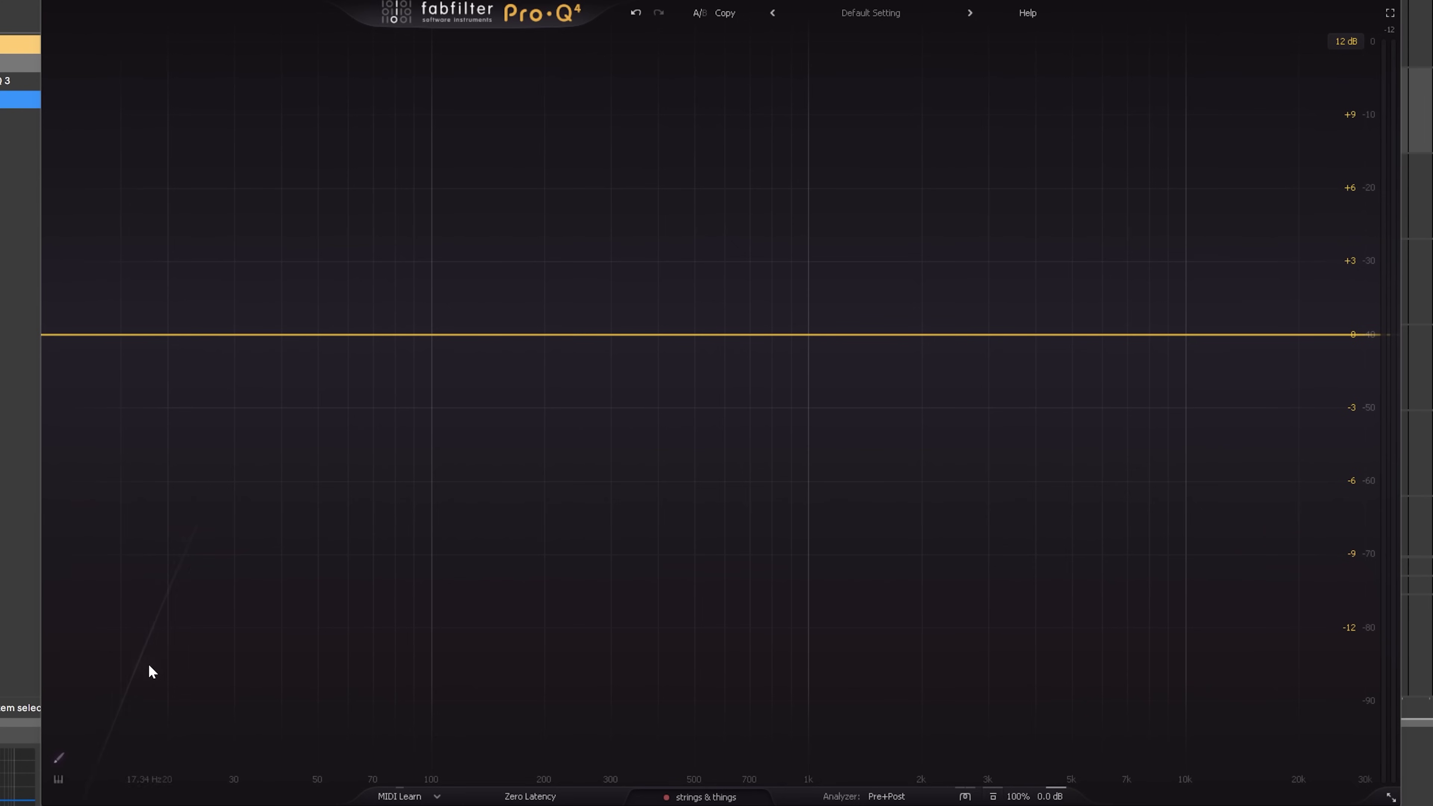
click(171, 527)
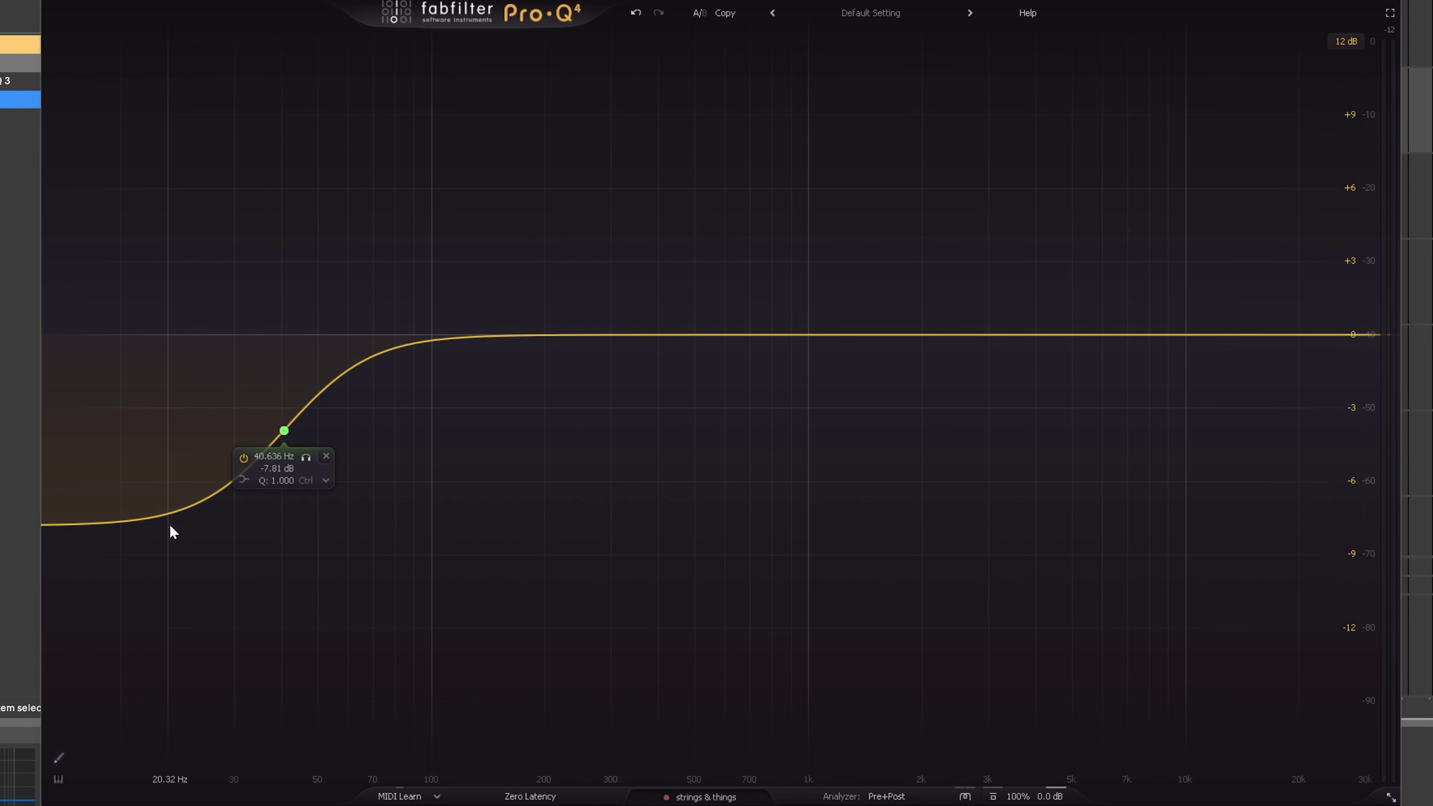
click(326, 457)
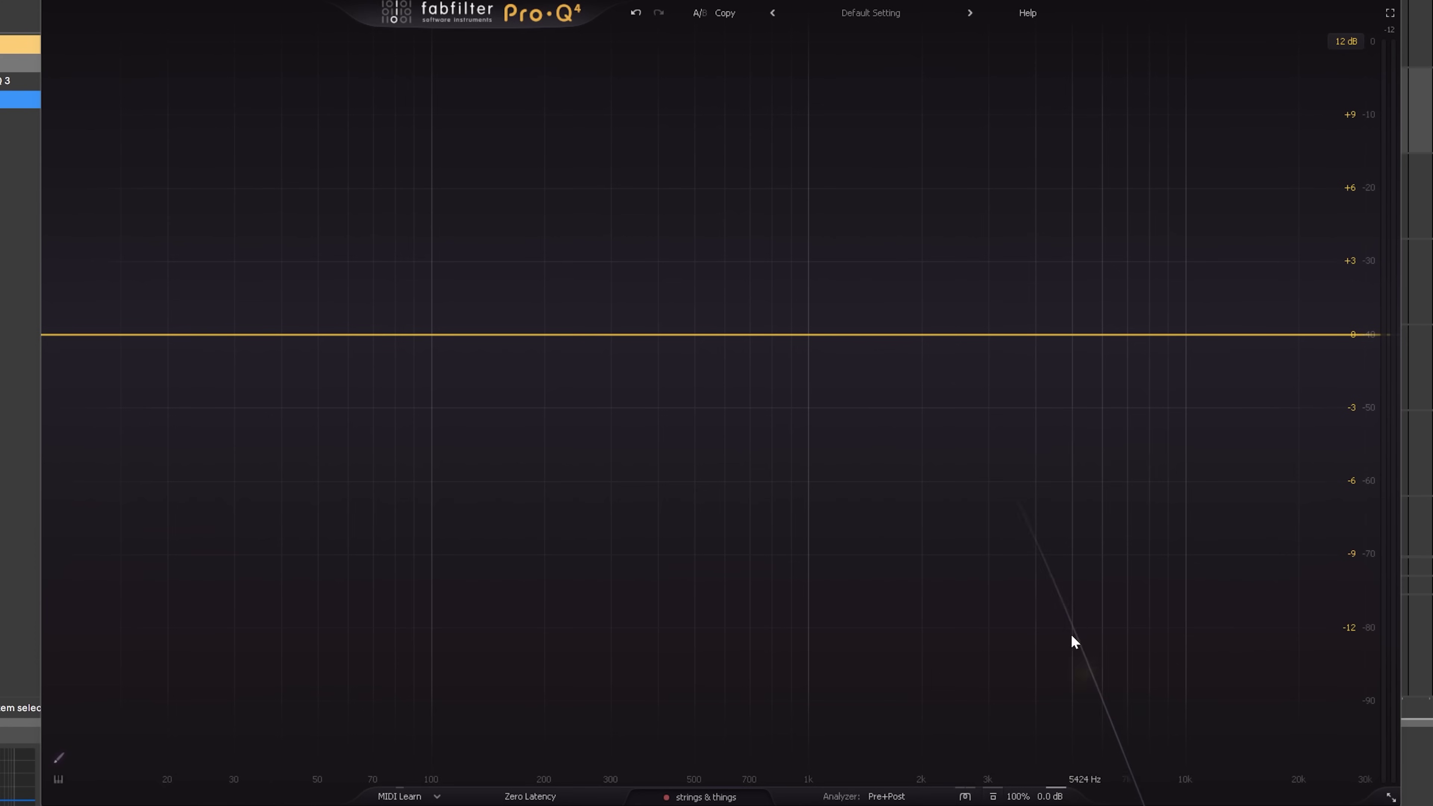
click(924, 384)
mouse_move(887, 438)
click(974, 450)
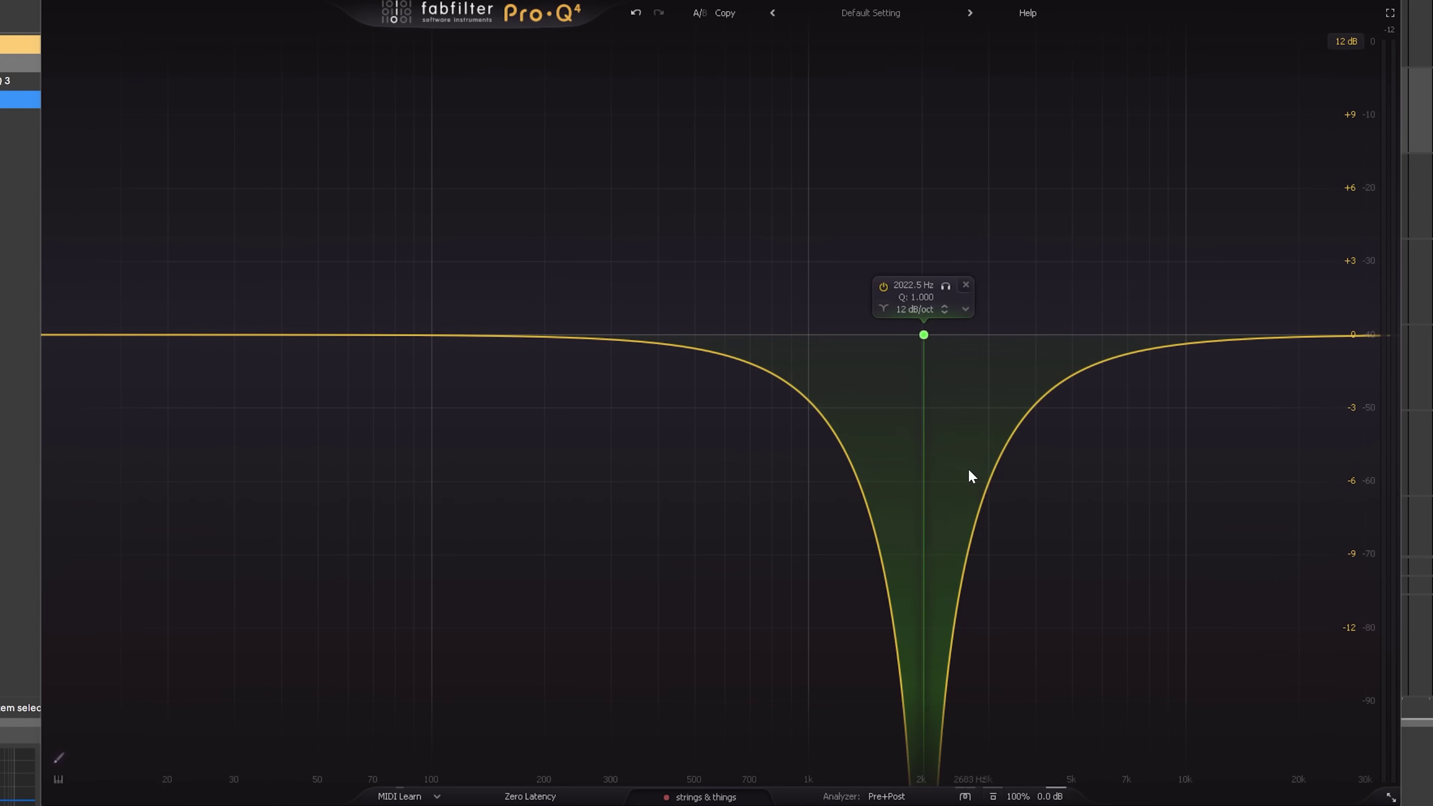
click(965, 285)
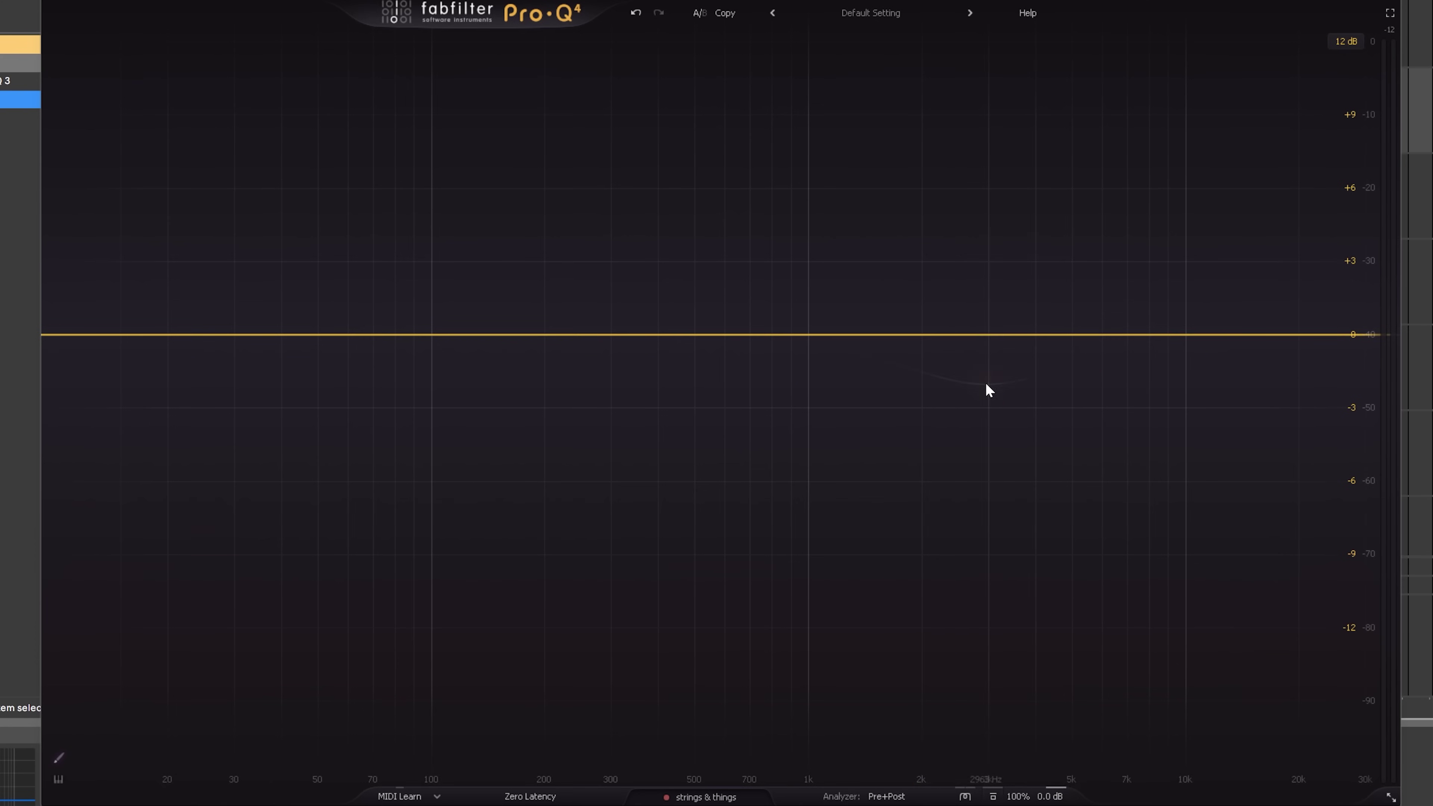
click(853, 740)
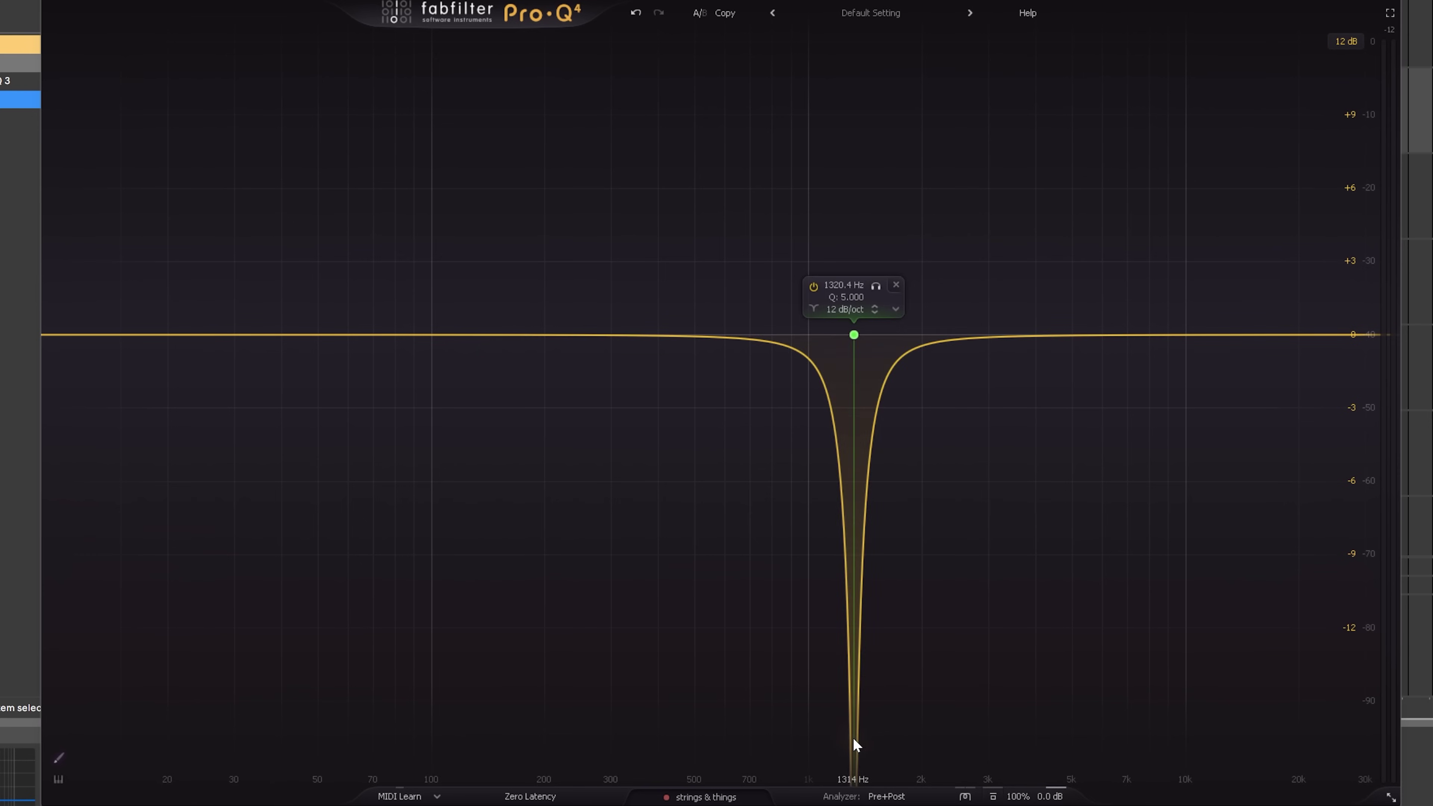
click(896, 285)
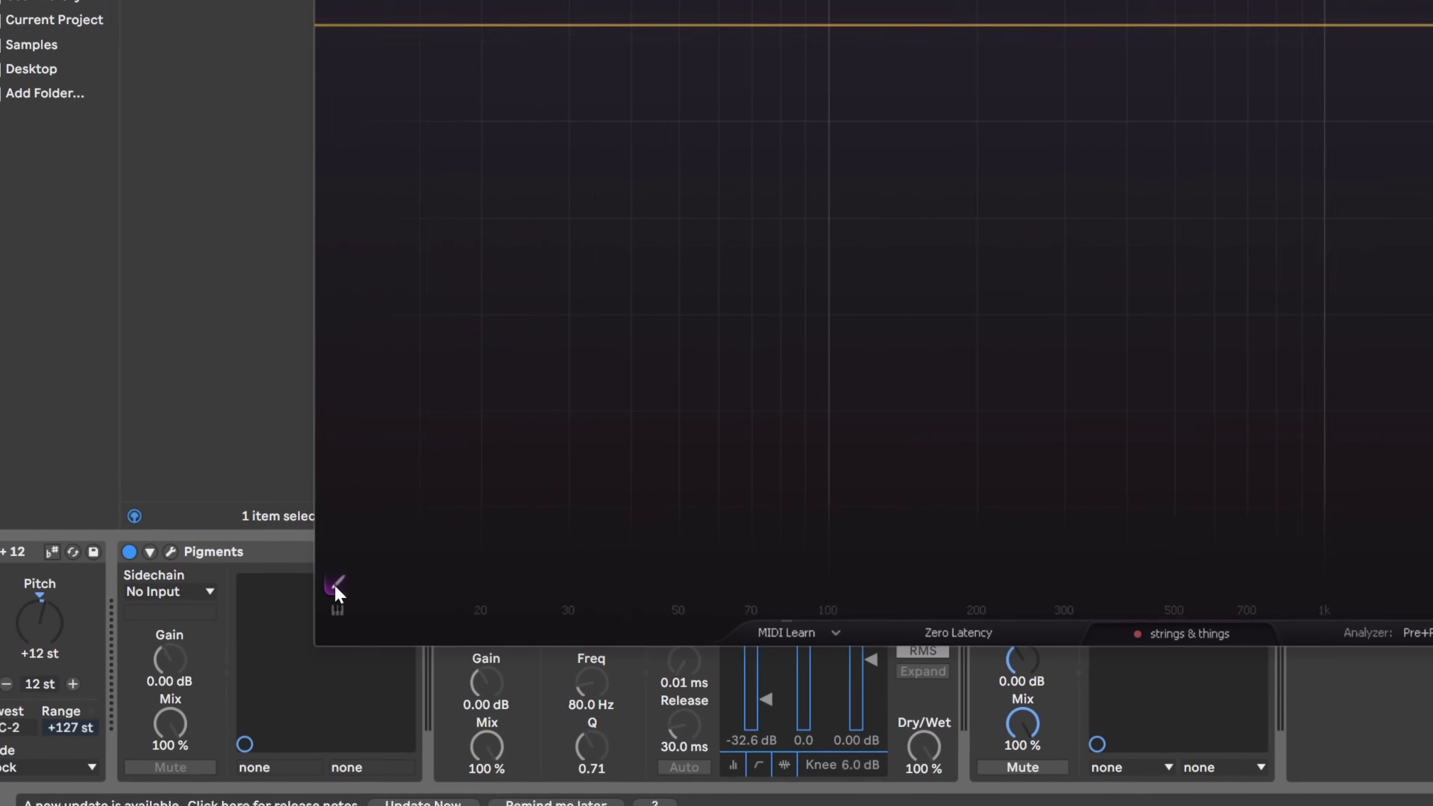
- Play the song and turn the previewed suggested curve into real bands on the piano's EQ
key(space)
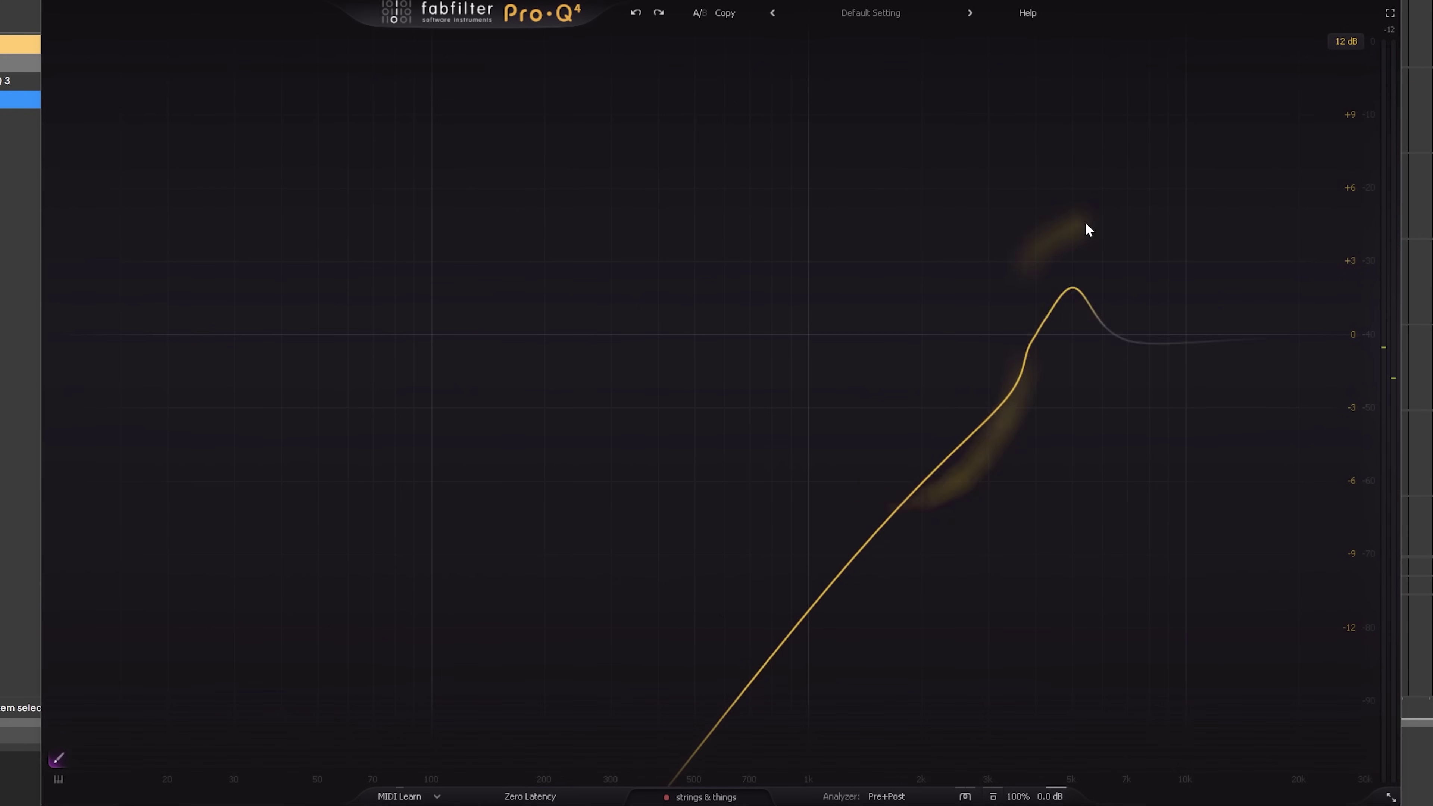
click(1282, 192)
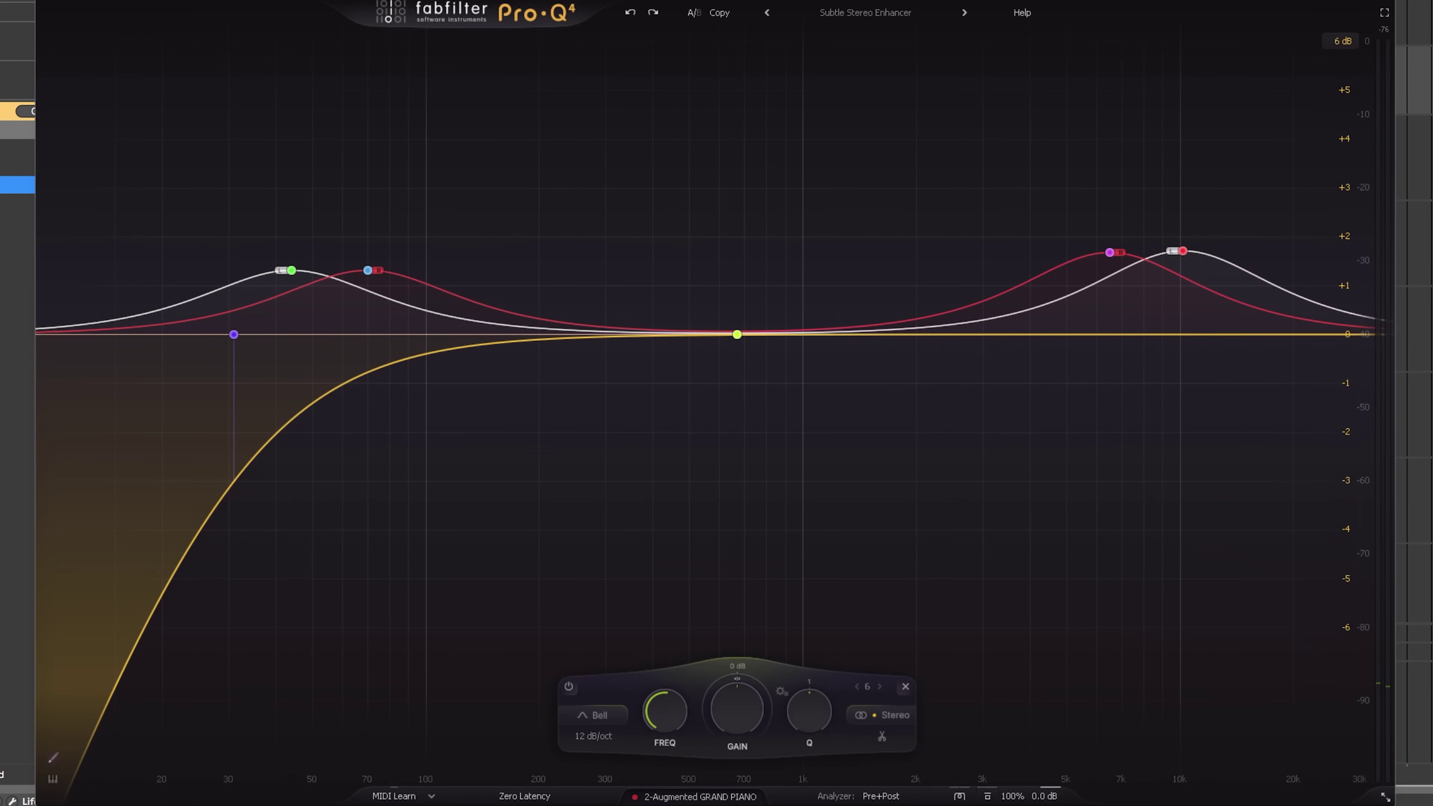
- With the piano playing, give band 6 (669.51 Hz) a deep downward dynamic range and Q 1.815
mouse_move(712, 406)
key(space)
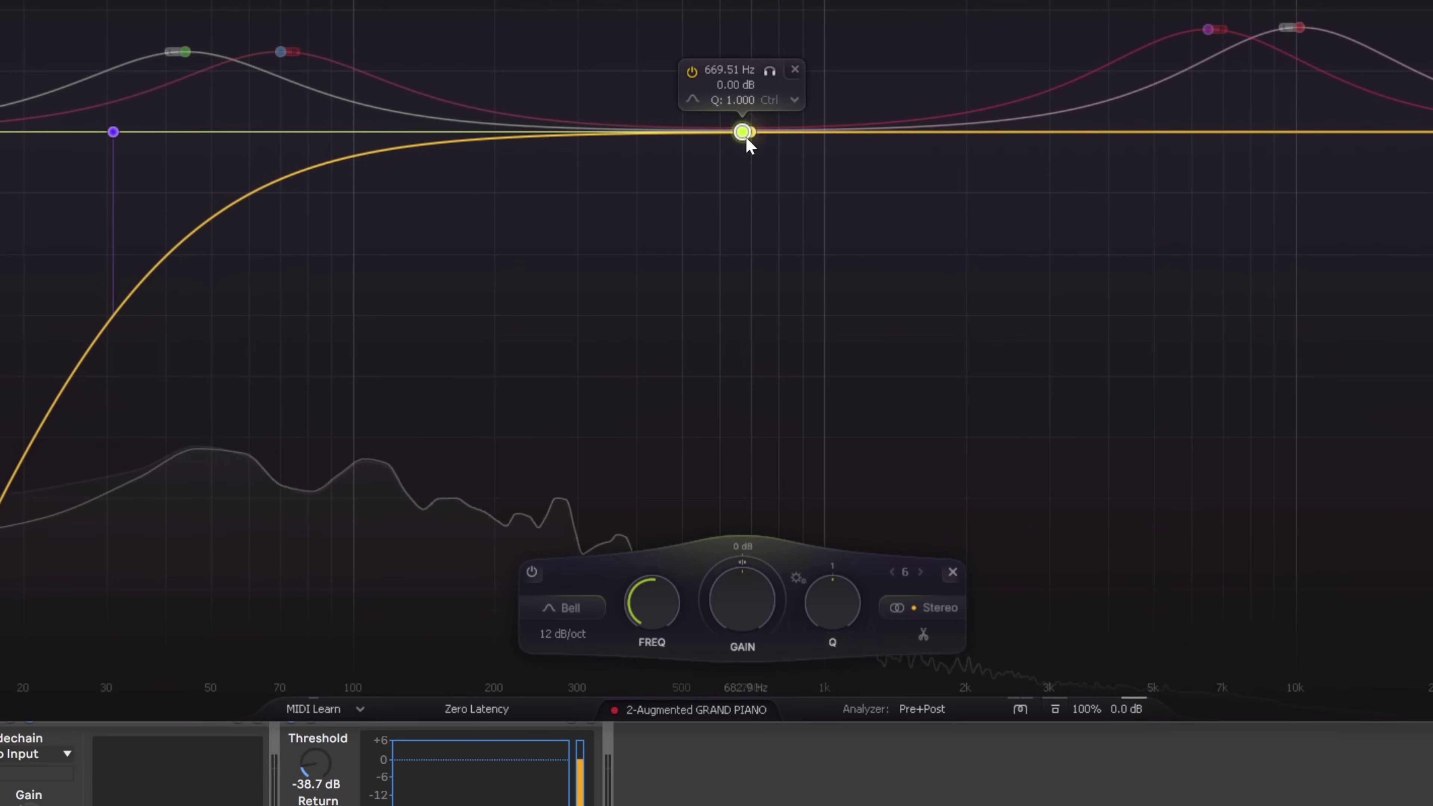
mouse_move(726, 566)
mouse_down()
mouse_move(632, 653)
mouse_move(611, 734)
mouse_move(774, 499)
mouse_up()
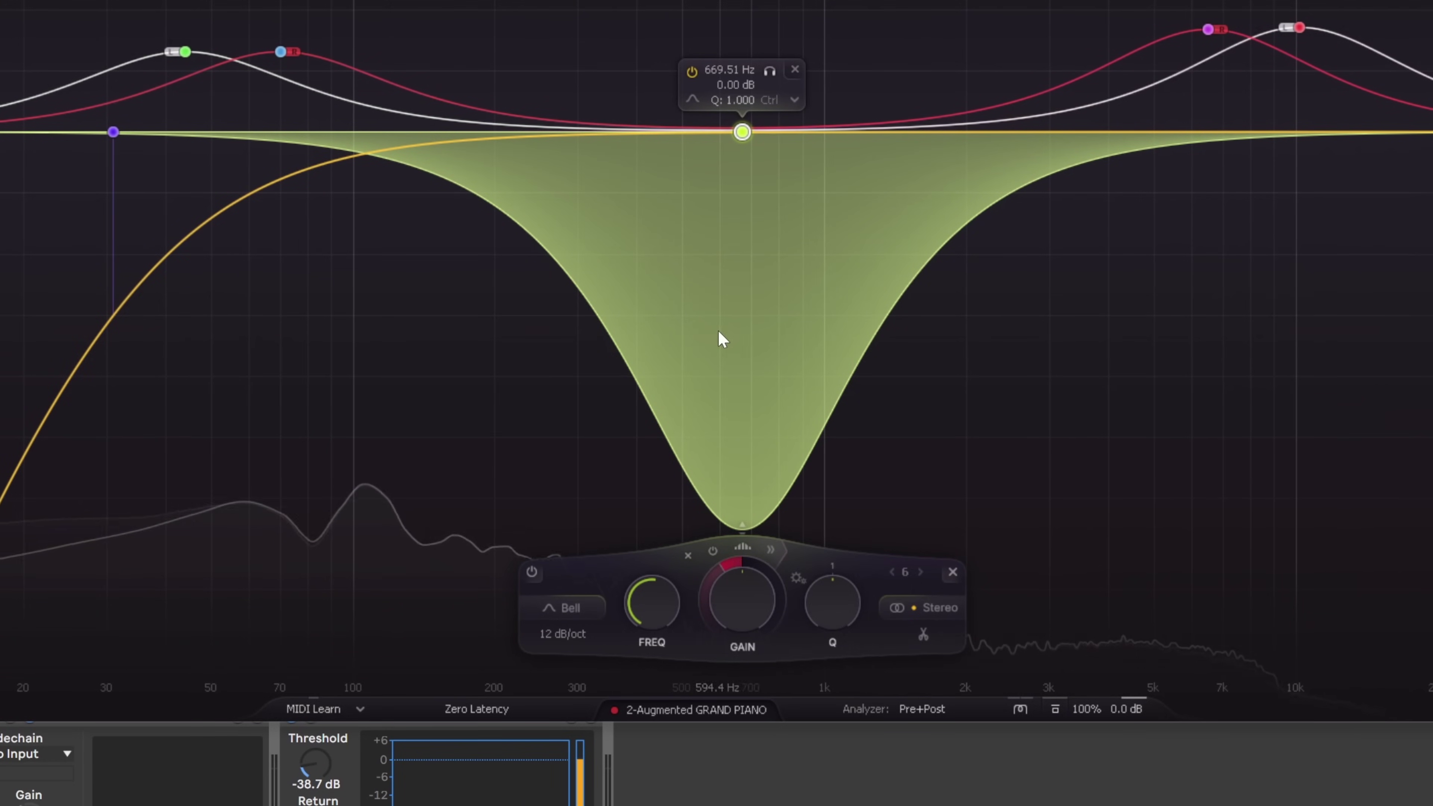
scroll(748, 133, down, 3)
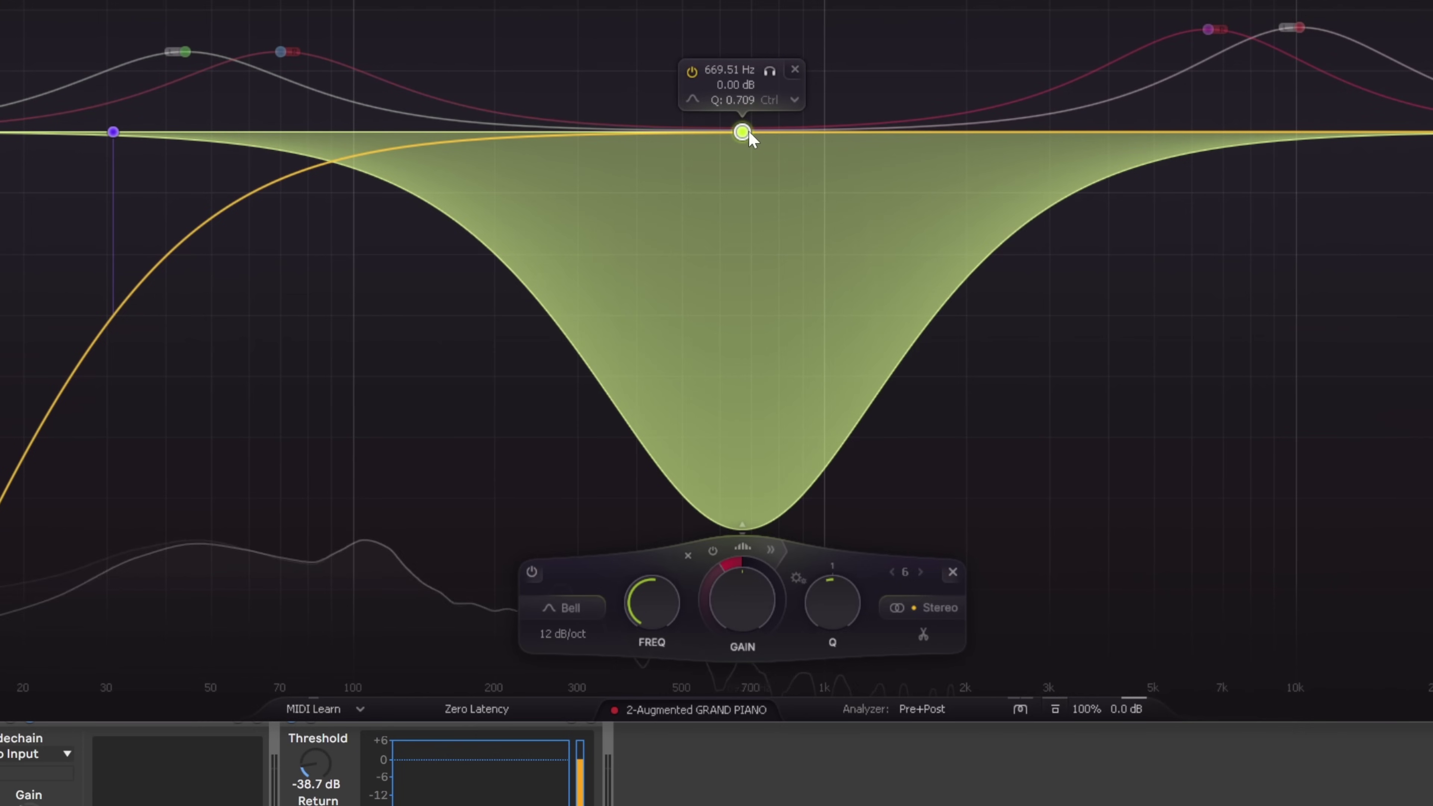
scroll(749, 133, up, 8)
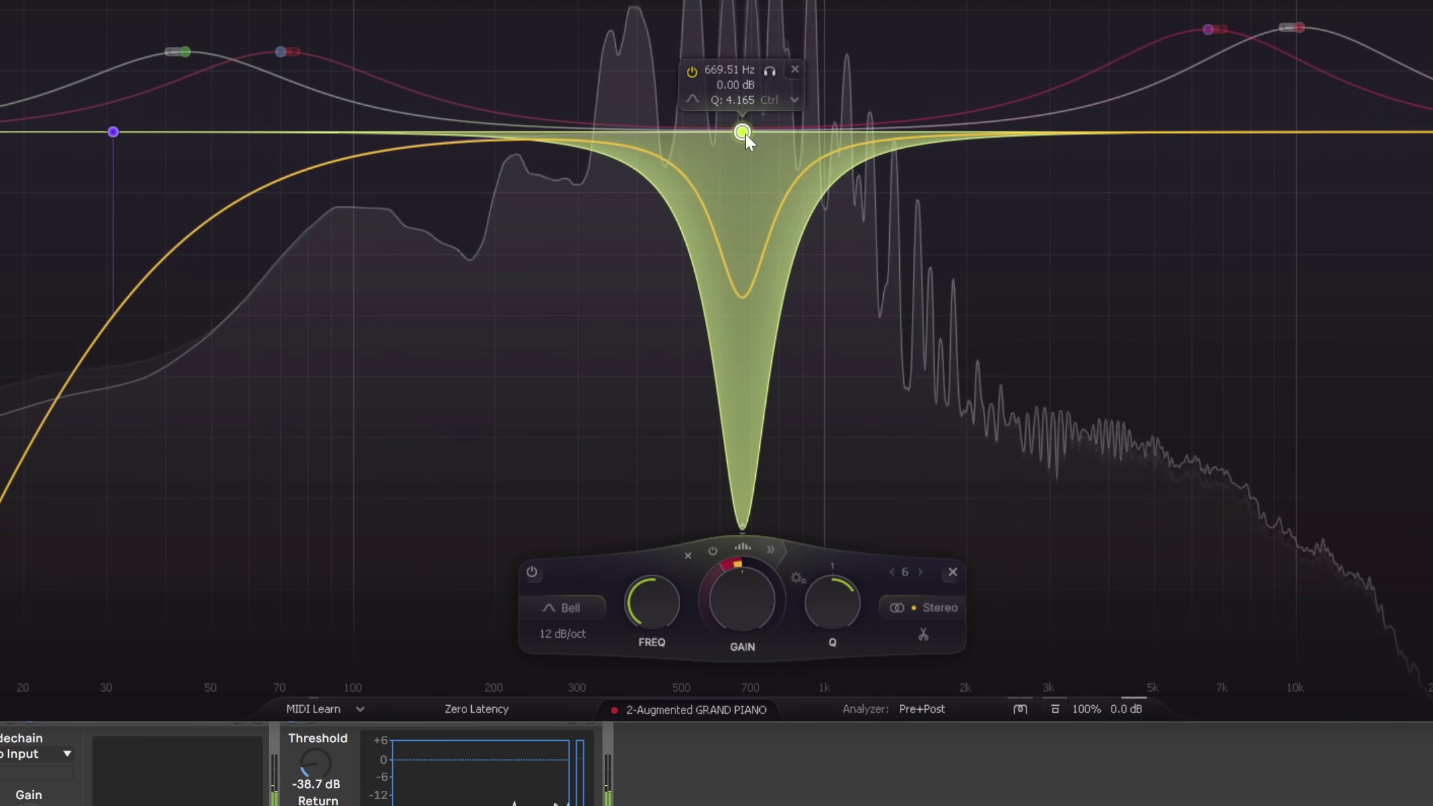
scroll(746, 139, down, 10)
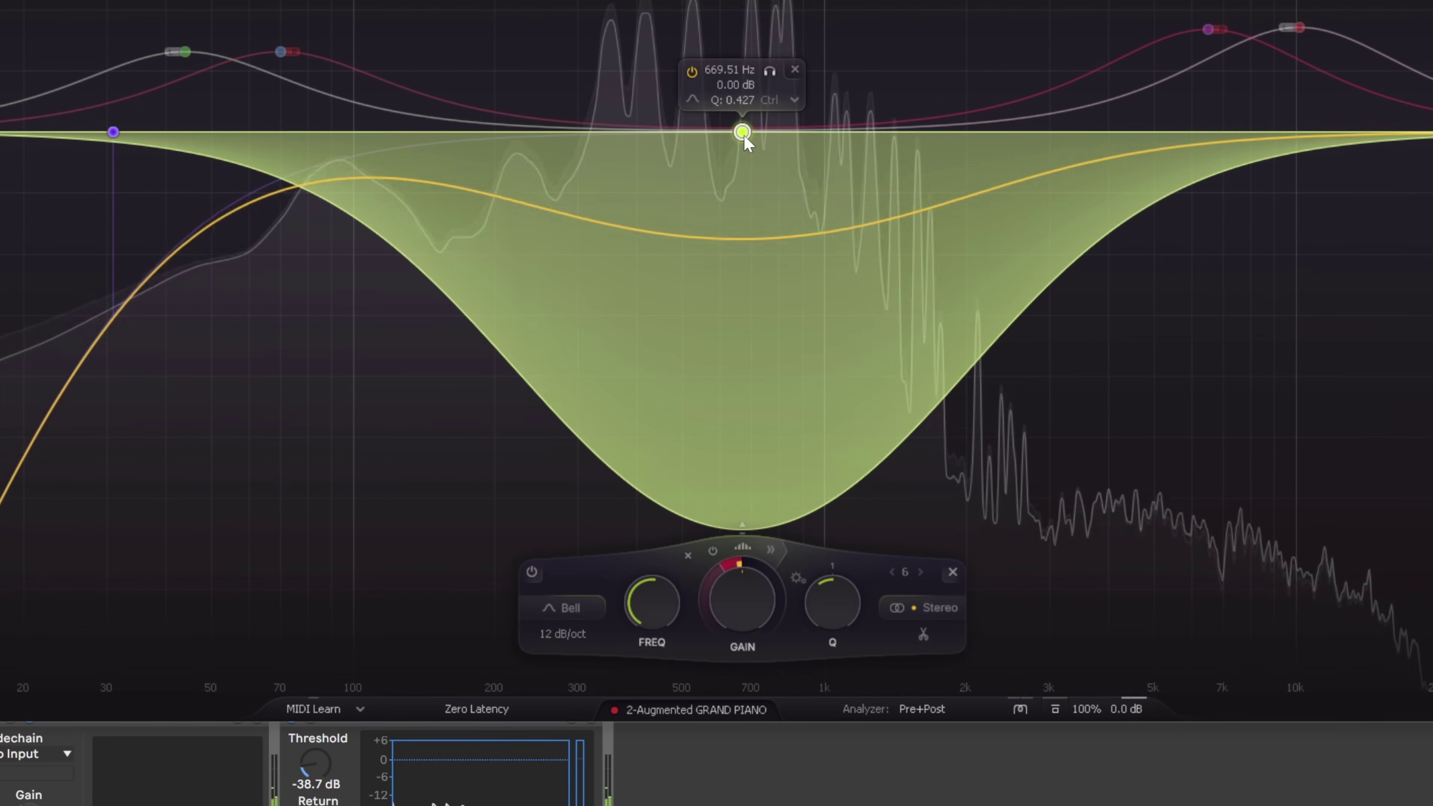
scroll(746, 139, up, 6)
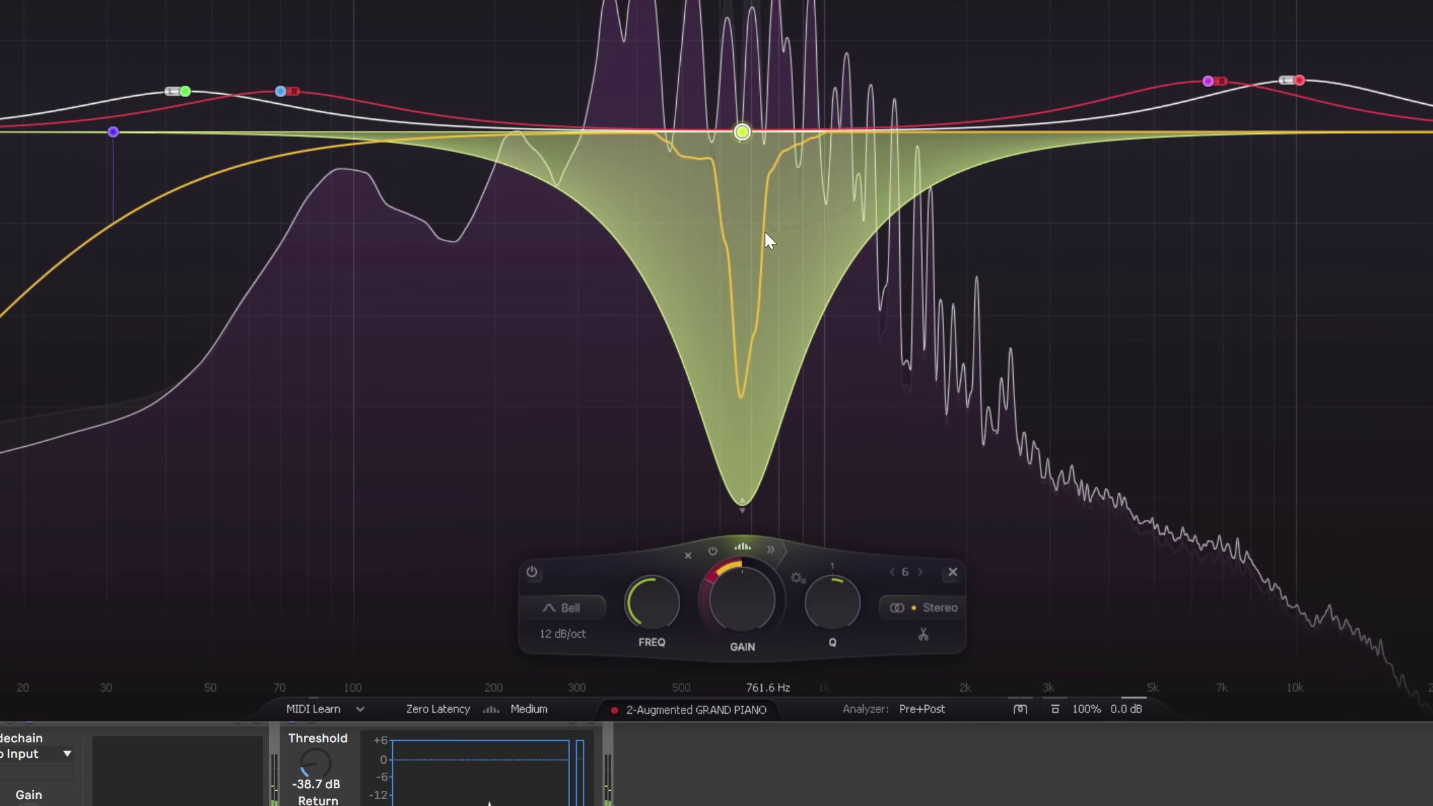
- Expand band 6's options and move its Spectral Density from 7.63% up to 27.1% during playback
click(767, 549)
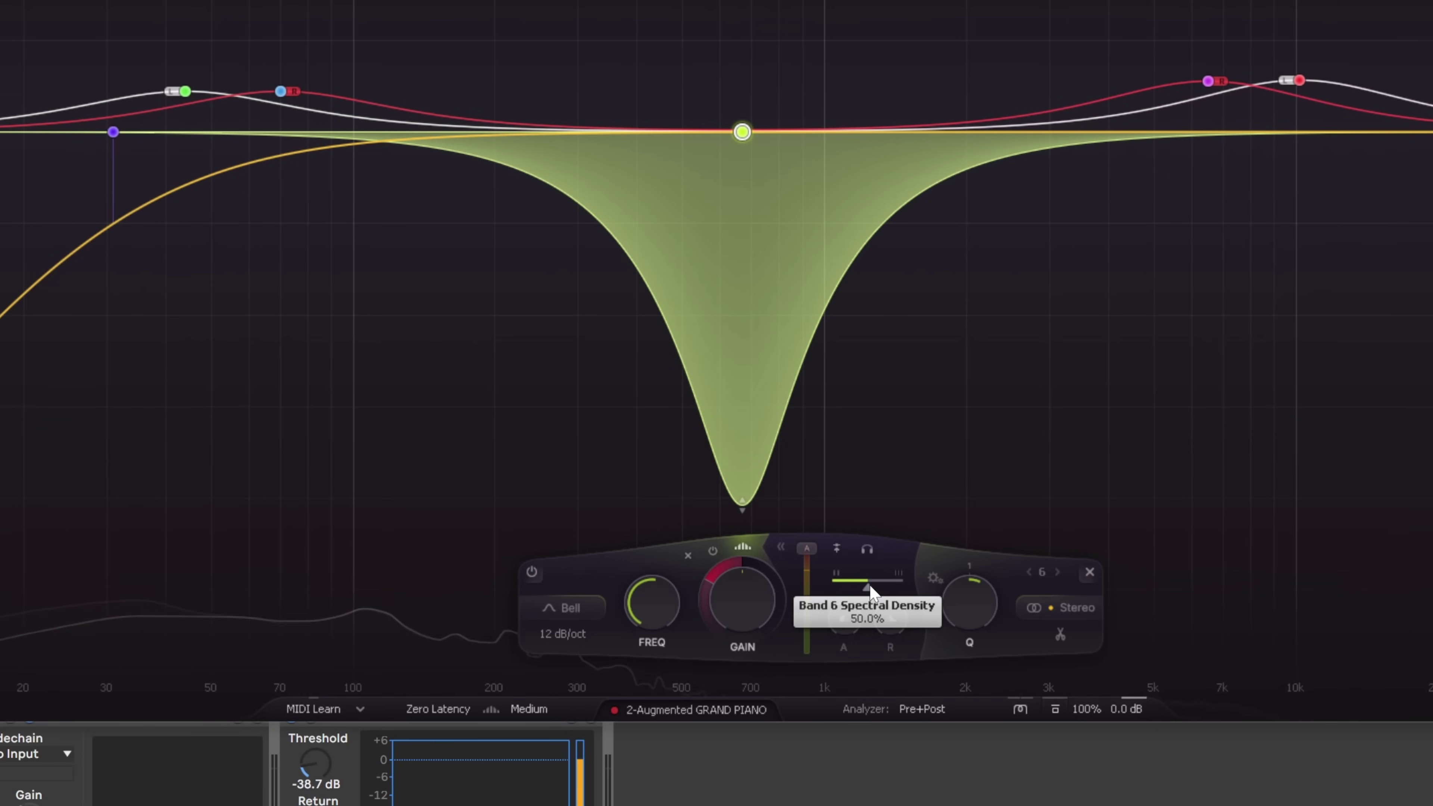
drag(868, 592, 840, 586)
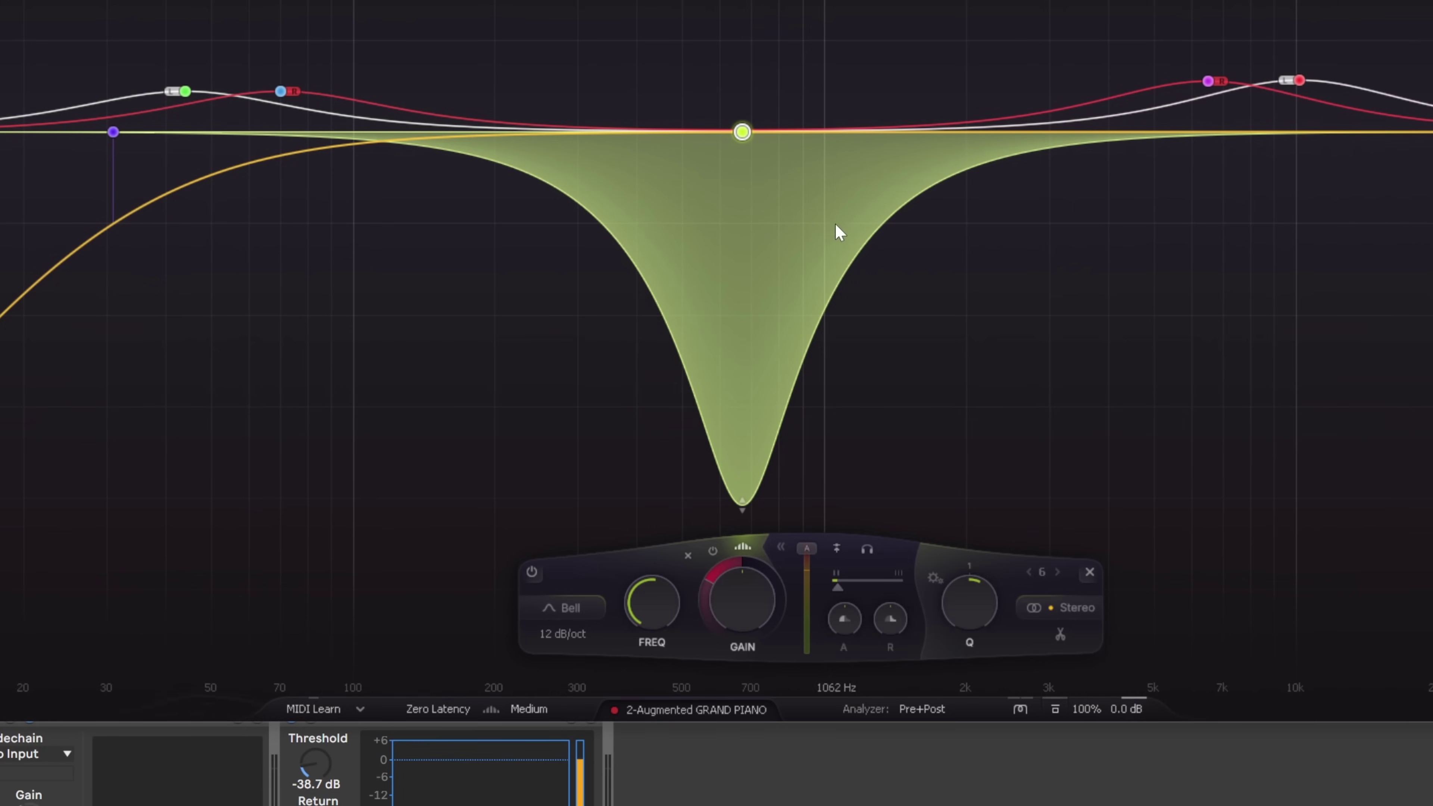
mouse_move(761, 535)
key(space)
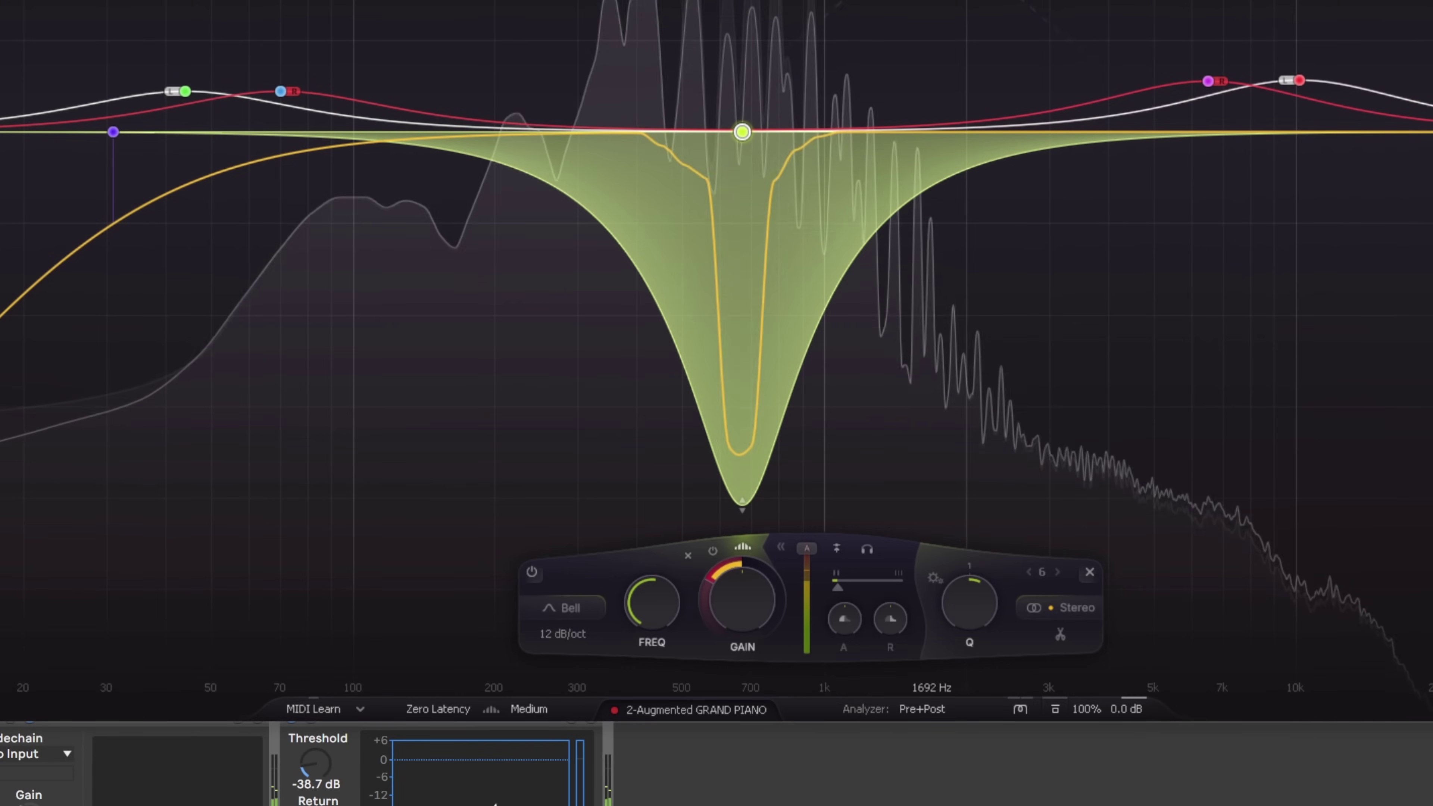
mouse_move(735, 192)
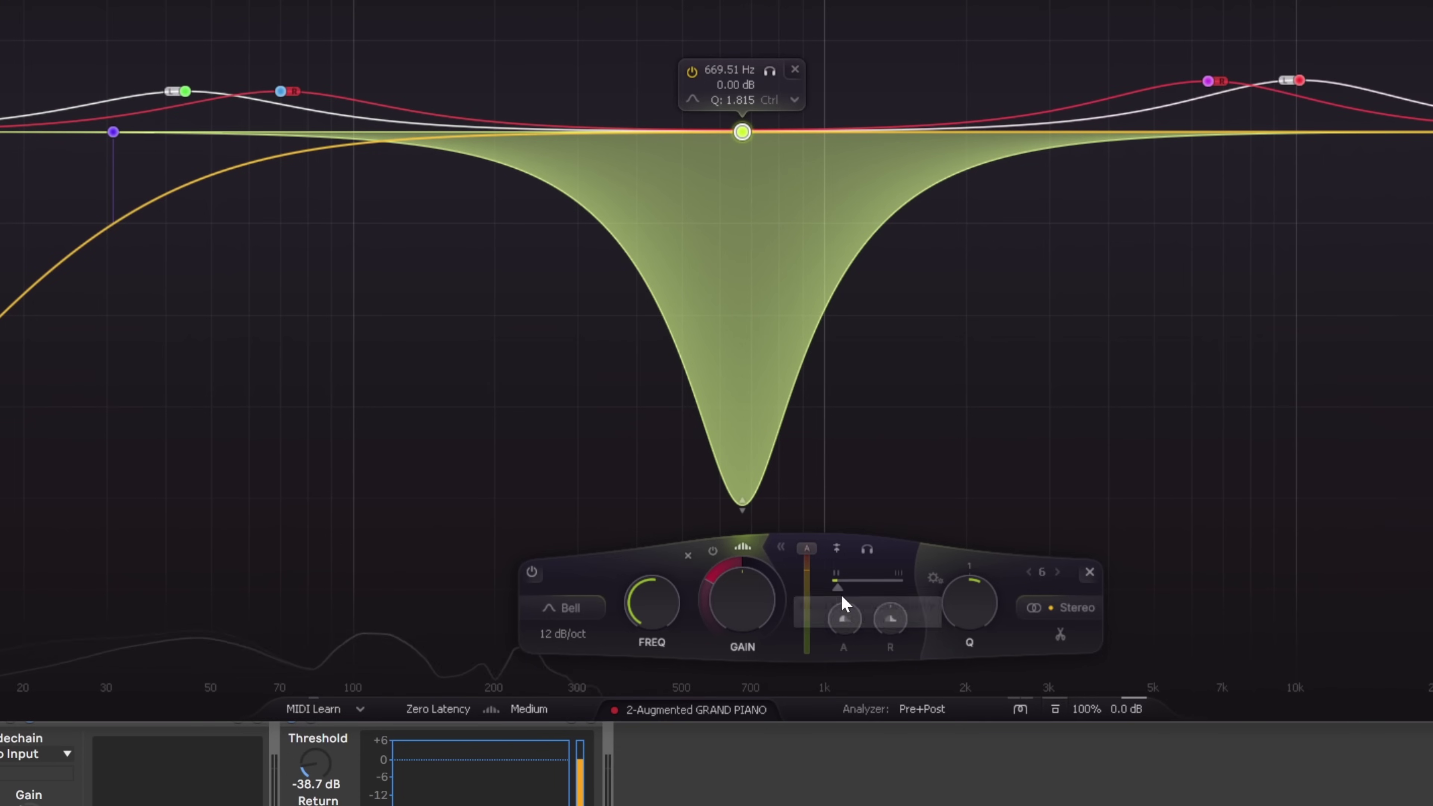
drag(840, 590, 868, 591)
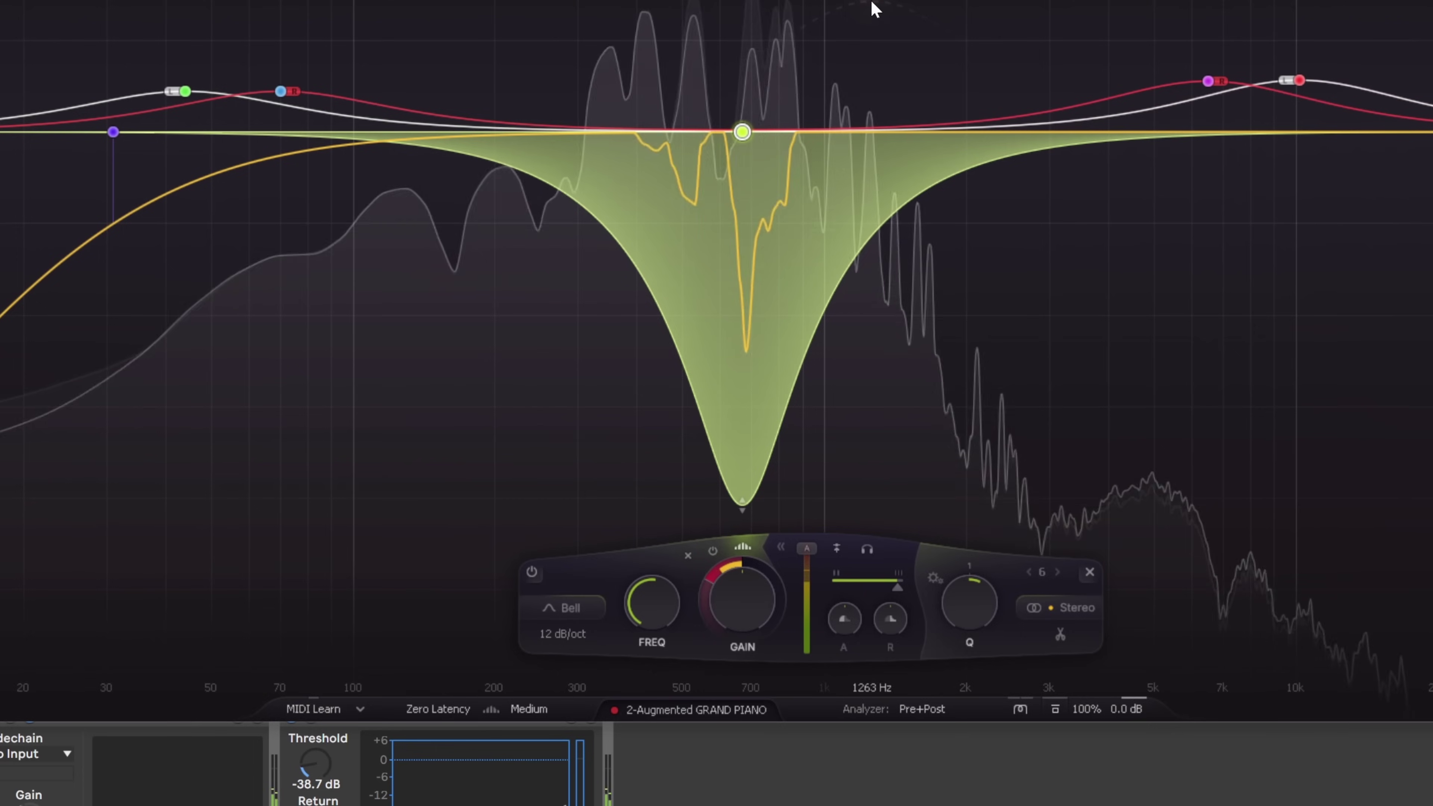
mouse_move(776, 224)
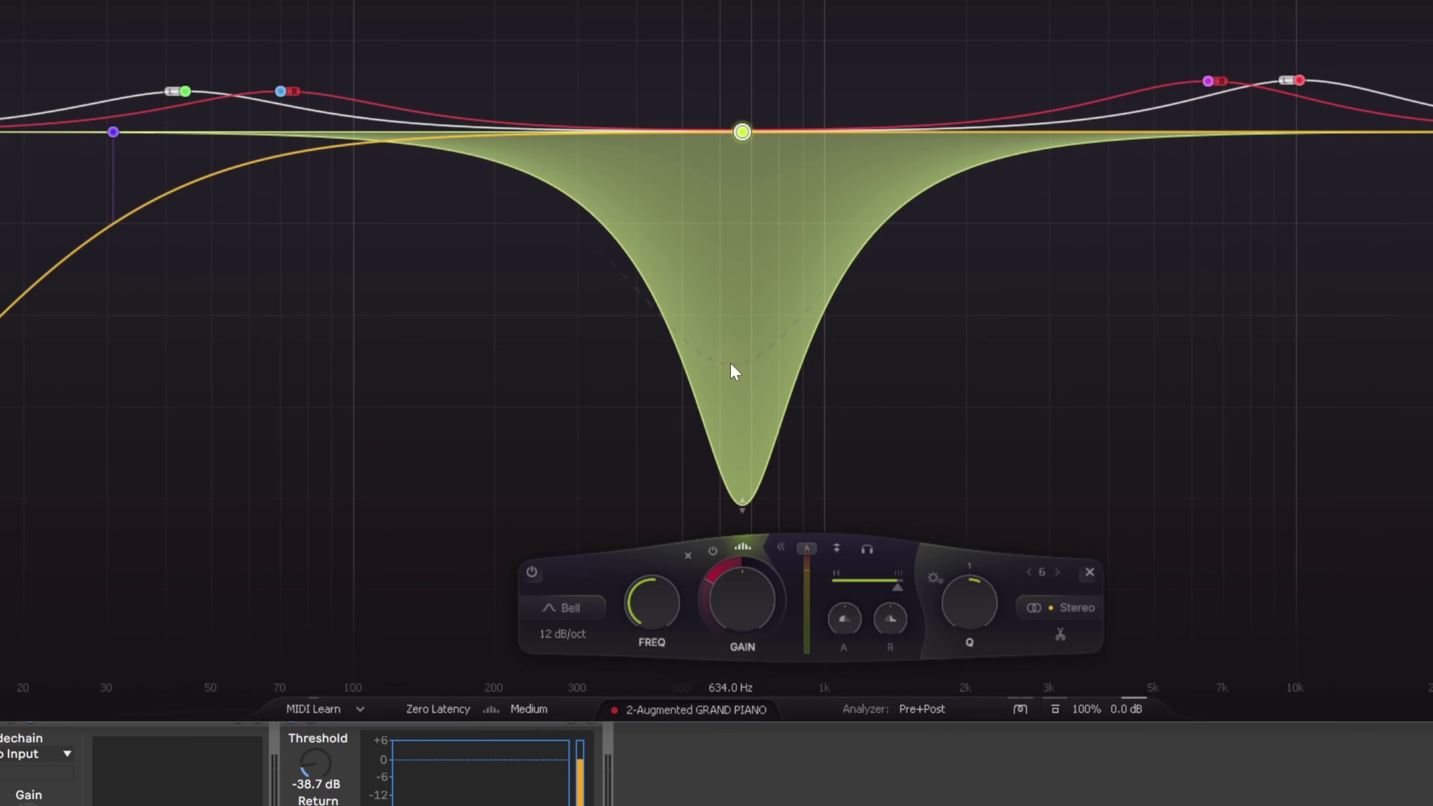
- Try Low, Medium and High resolution, then settle on Very High and check its dynamic-EQ warning
click(533, 709)
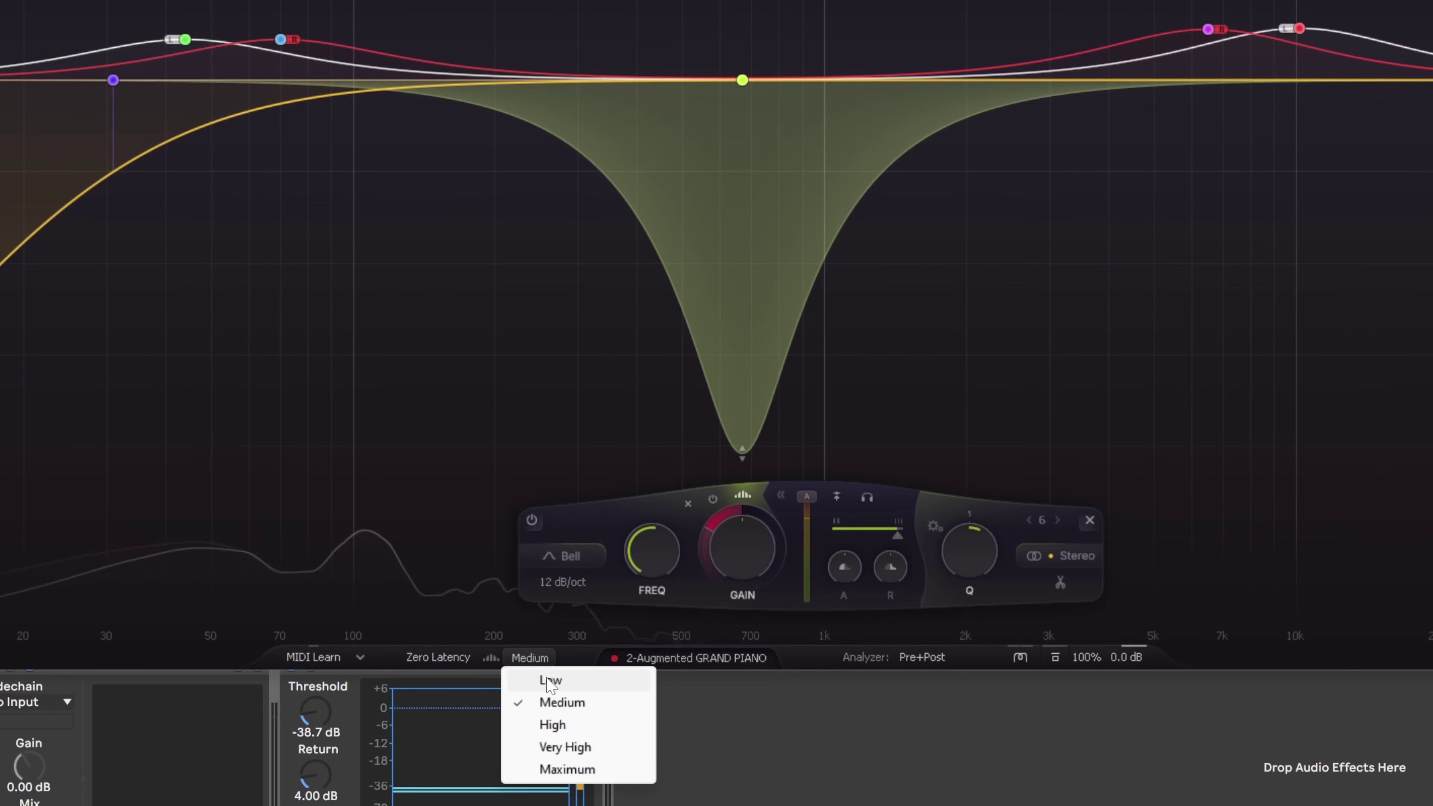
click(549, 681)
click(534, 665)
click(539, 702)
click(521, 663)
click(550, 724)
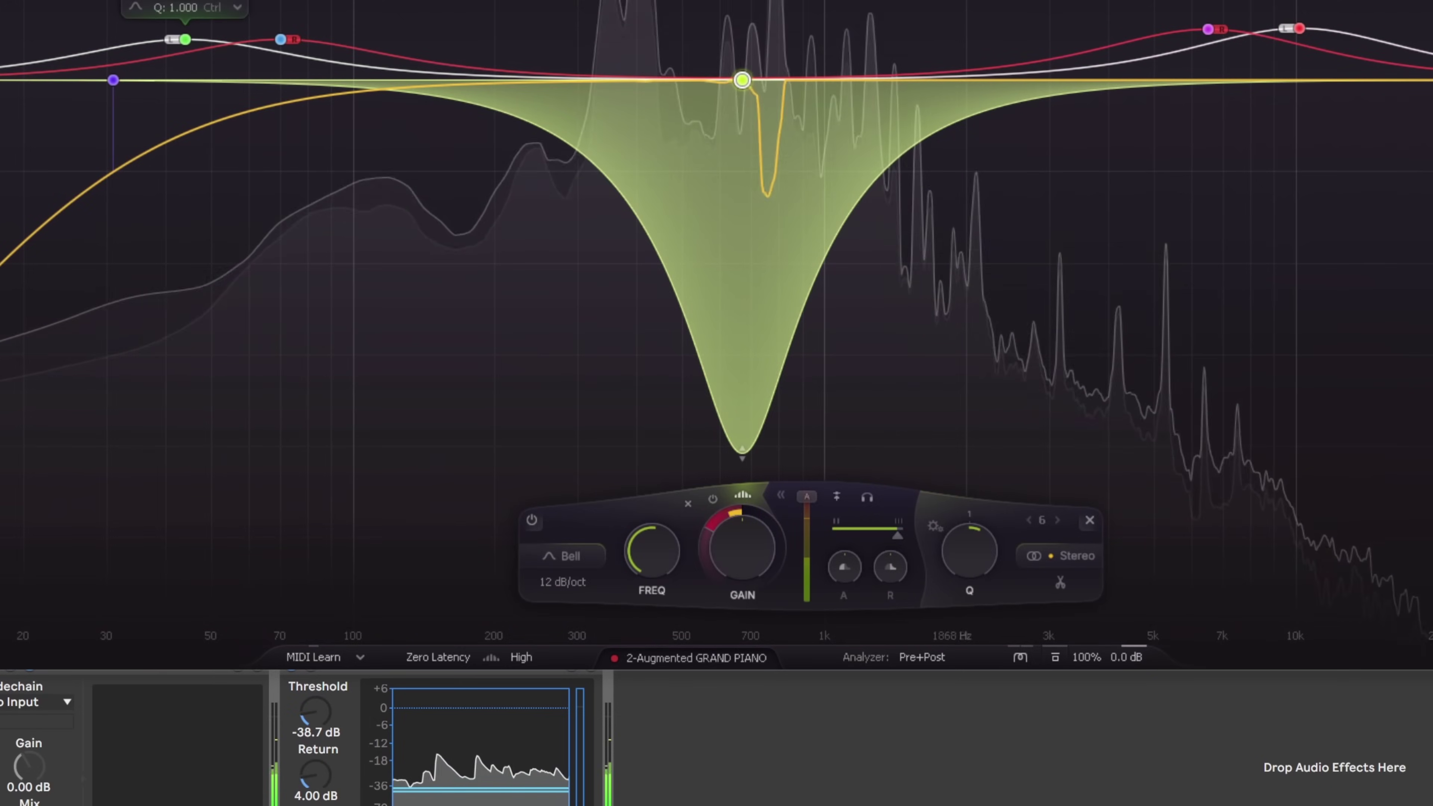
click(520, 657)
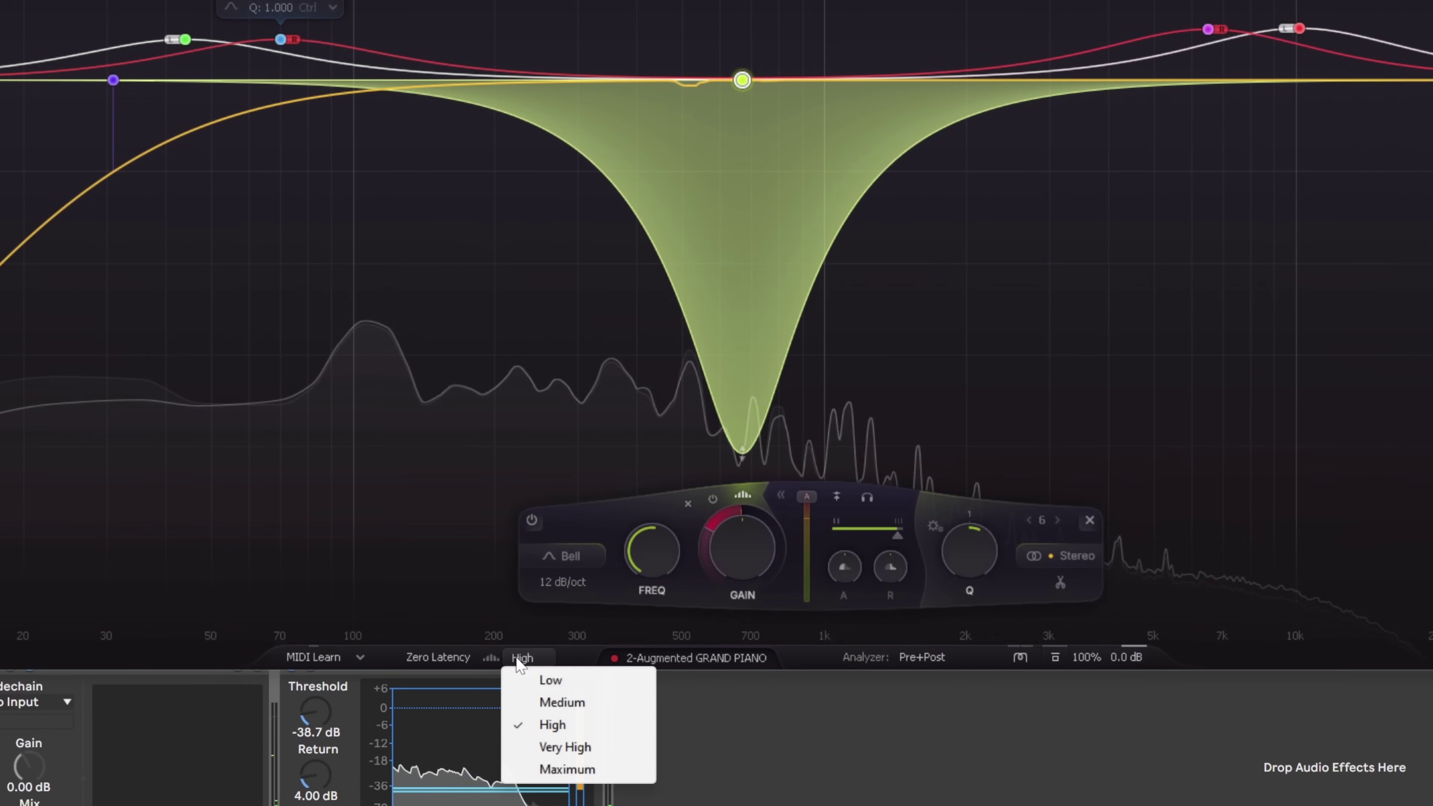
click(553, 747)
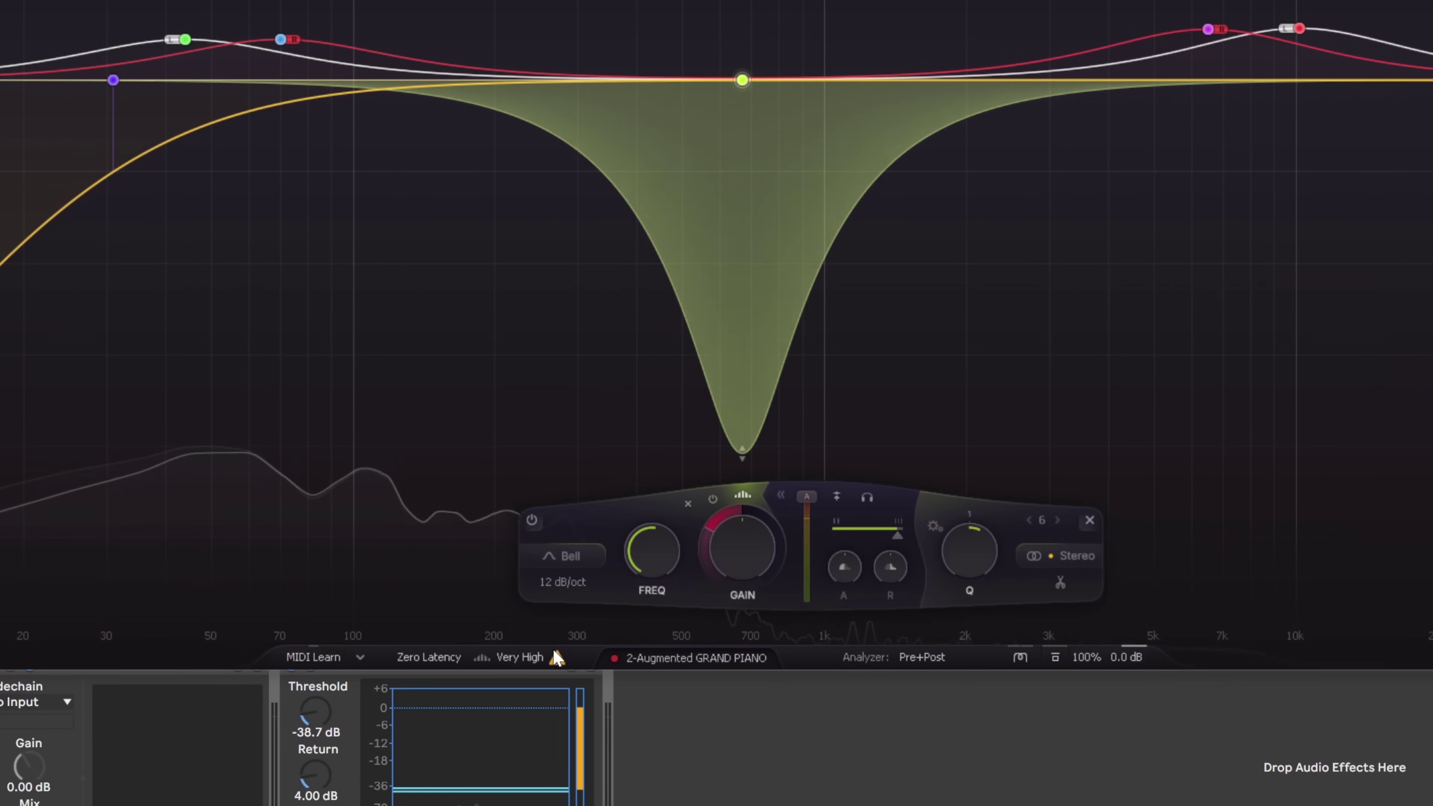
mouse_move(554, 666)
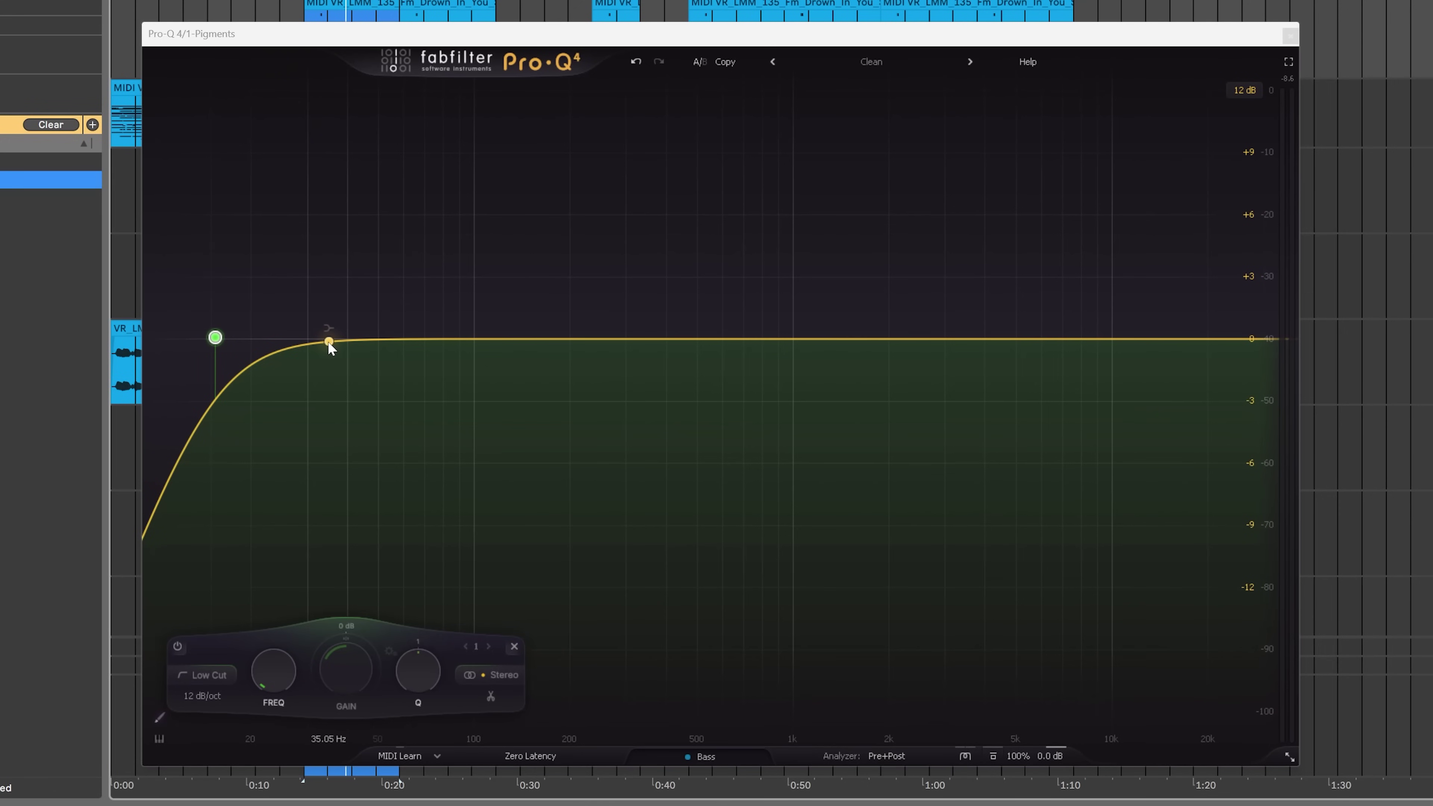
- Start the song playing with the Bass track's Pro-Q 4 and its low cut in view
key(space)
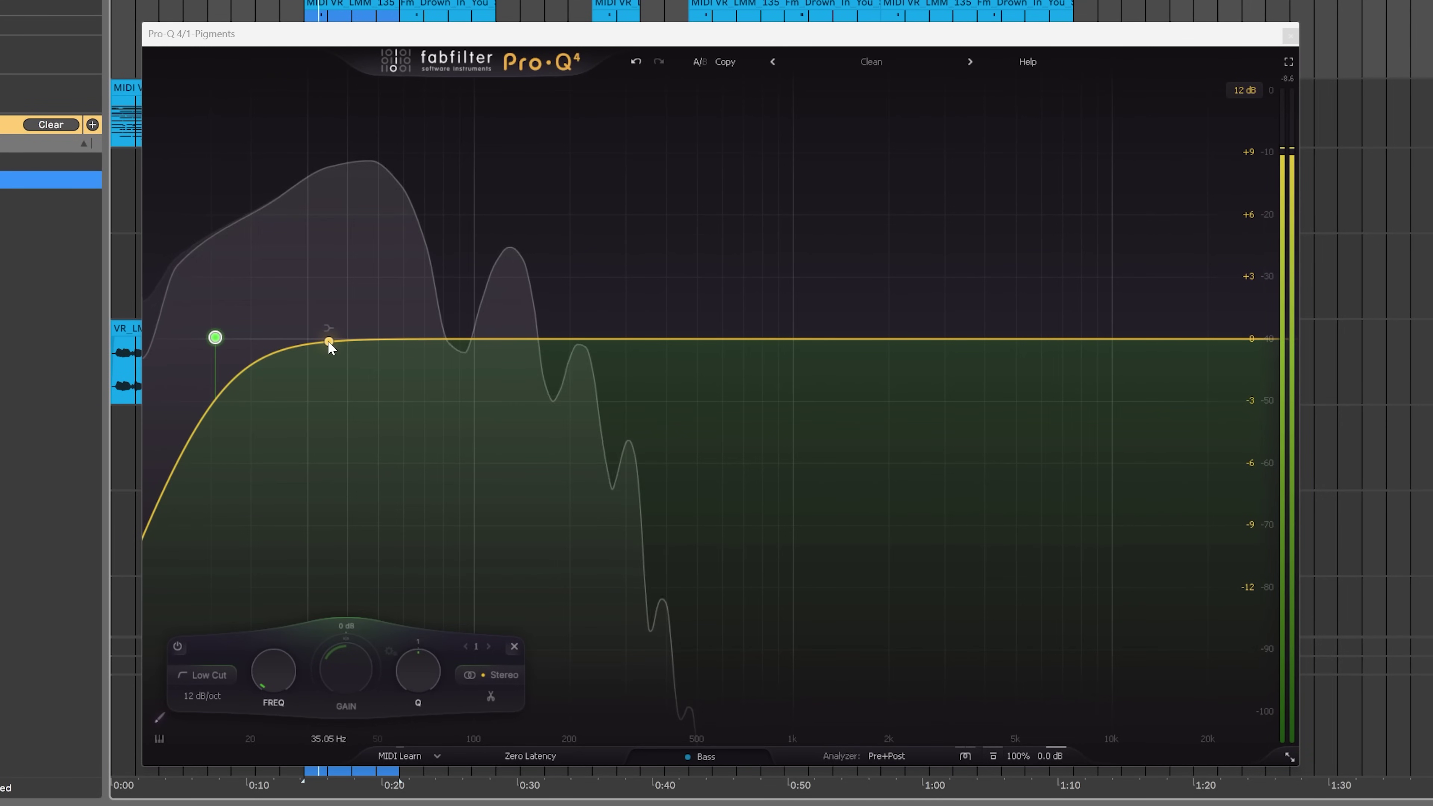
- Nudge the low cut up, add a -5.73 dB low shelf, audition it, then reset its gain to 0 dB
drag(328, 343, 330, 342)
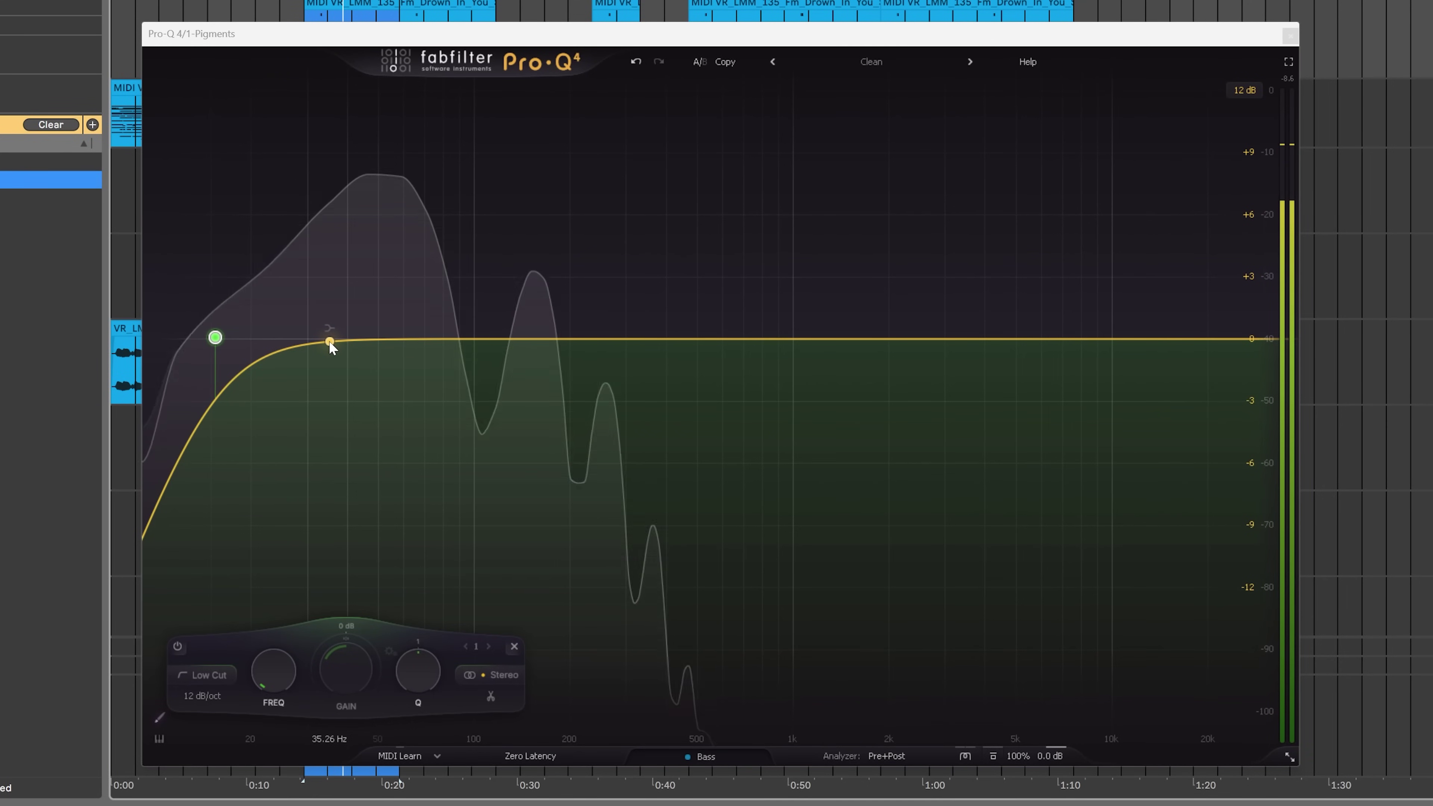
key(space)
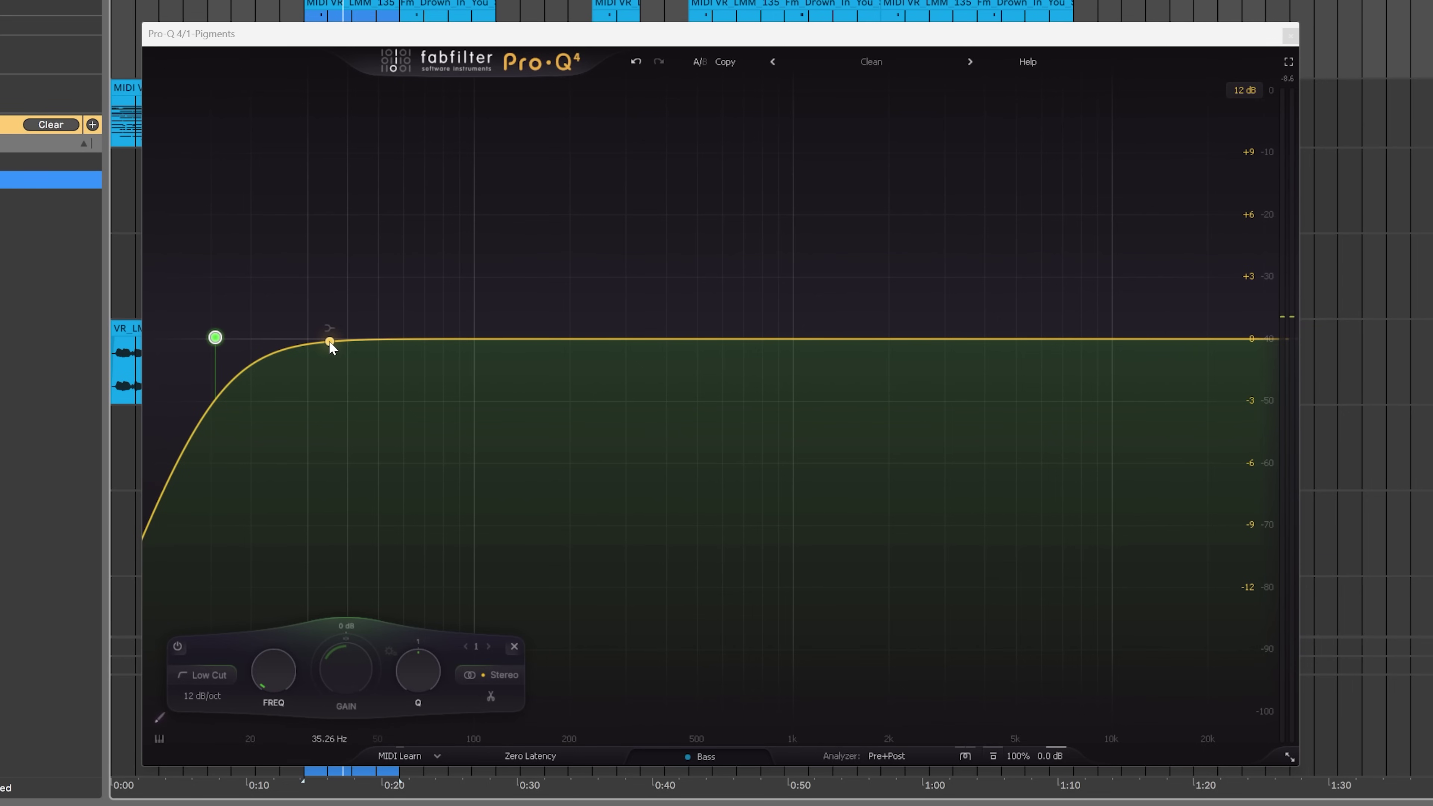
drag(329, 341, 332, 466)
key(space)
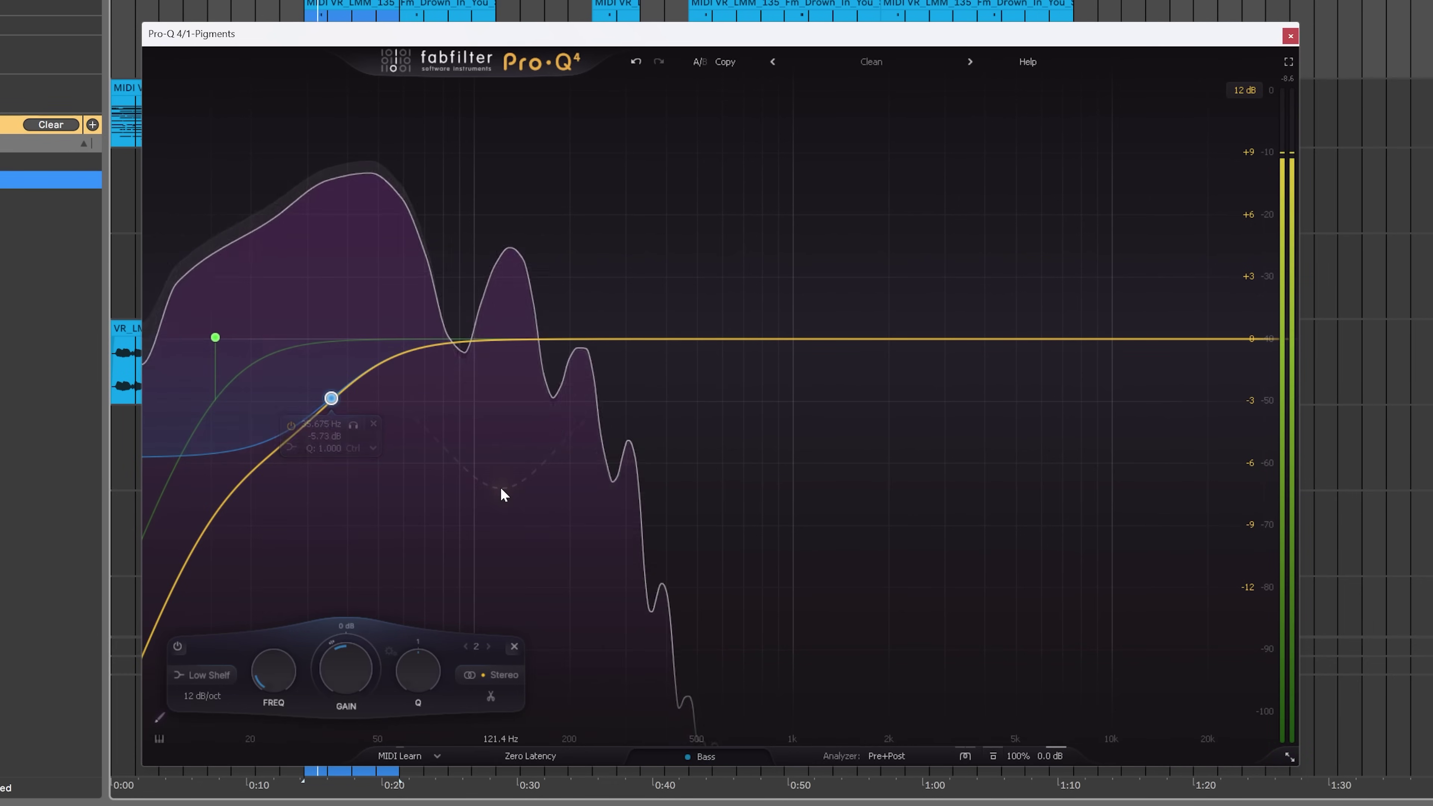
key(space)
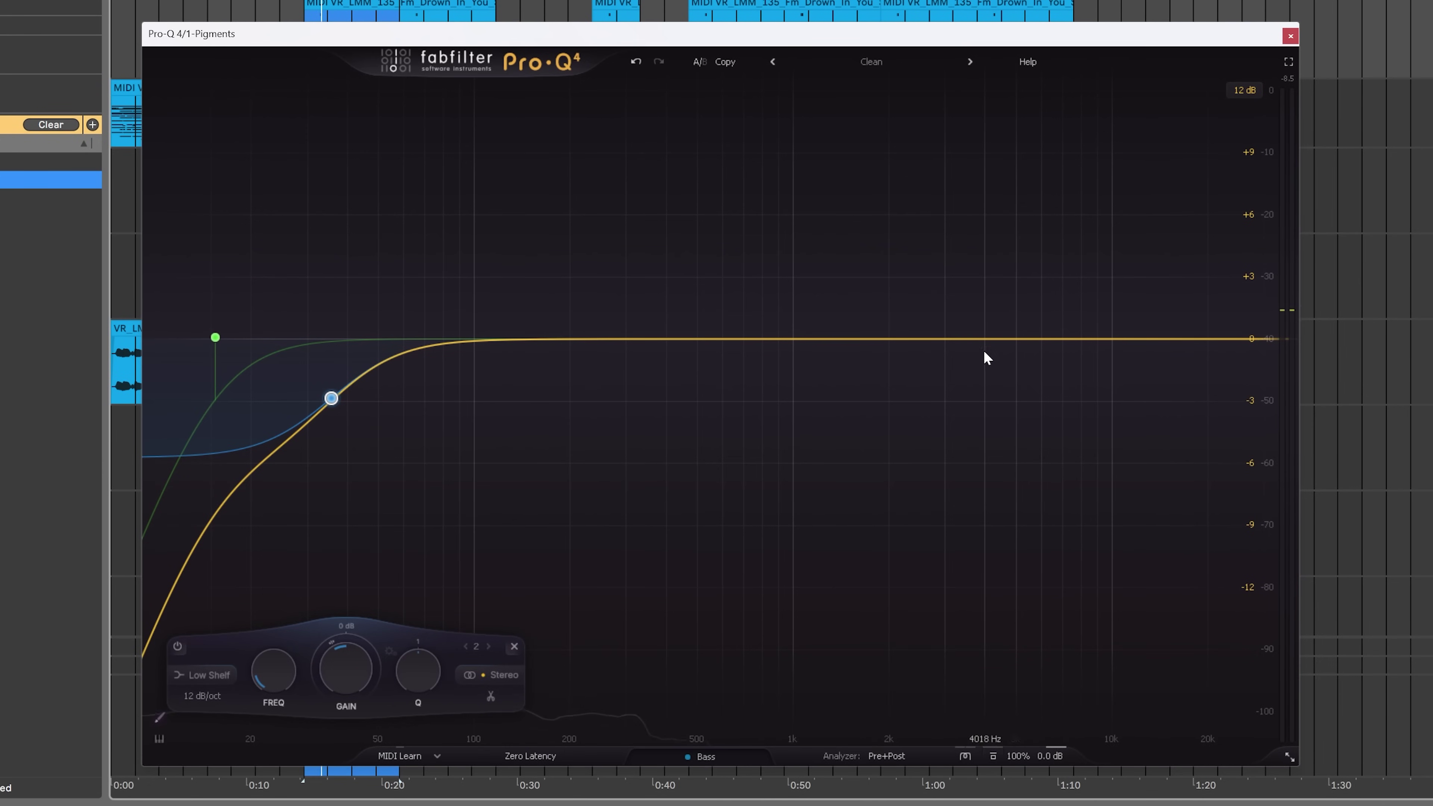
double_click(355, 666)
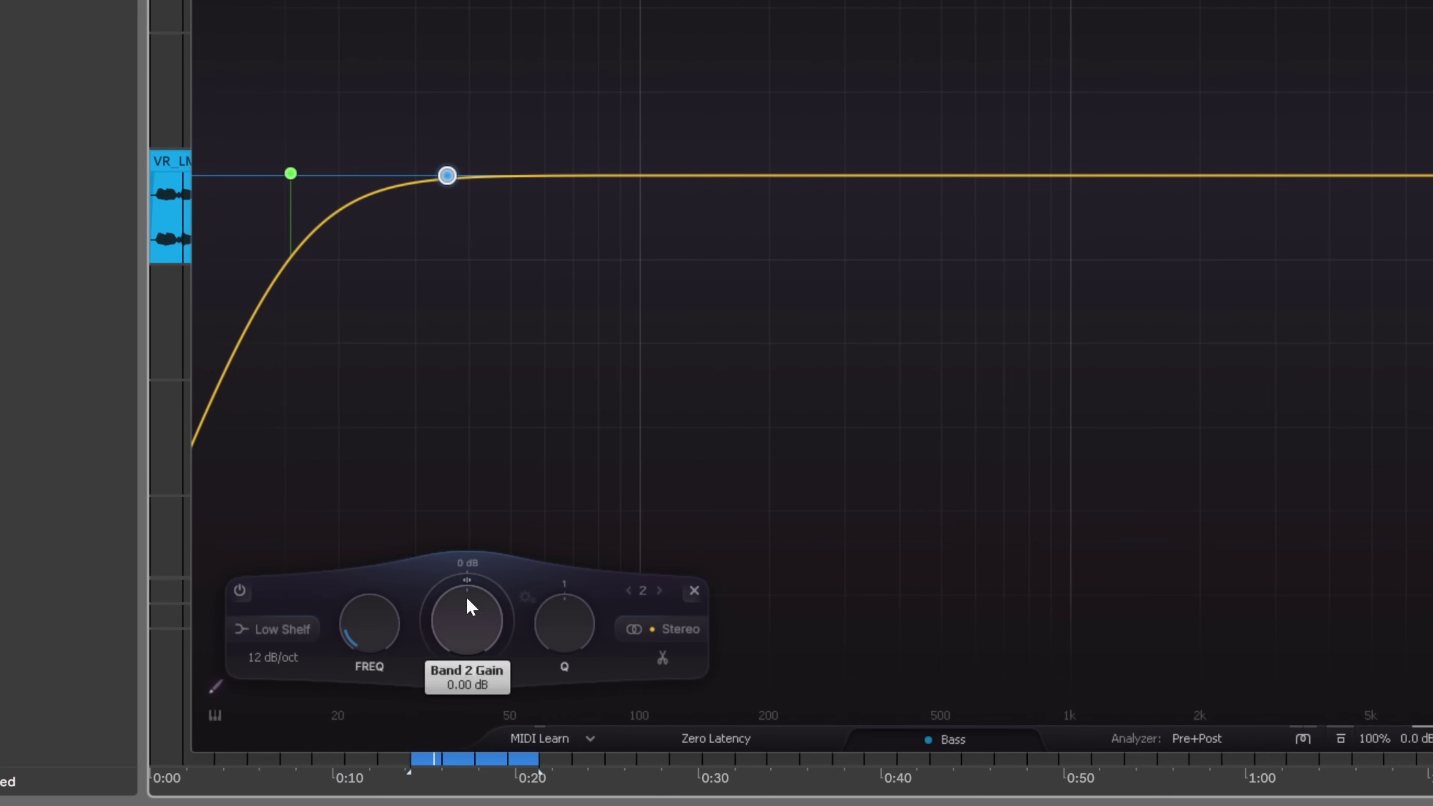
- Give the low shelf a downward dynamic range and play the song to hear it
drag(426, 622, 370, 798)
mouse_move(479, 249)
key(space)
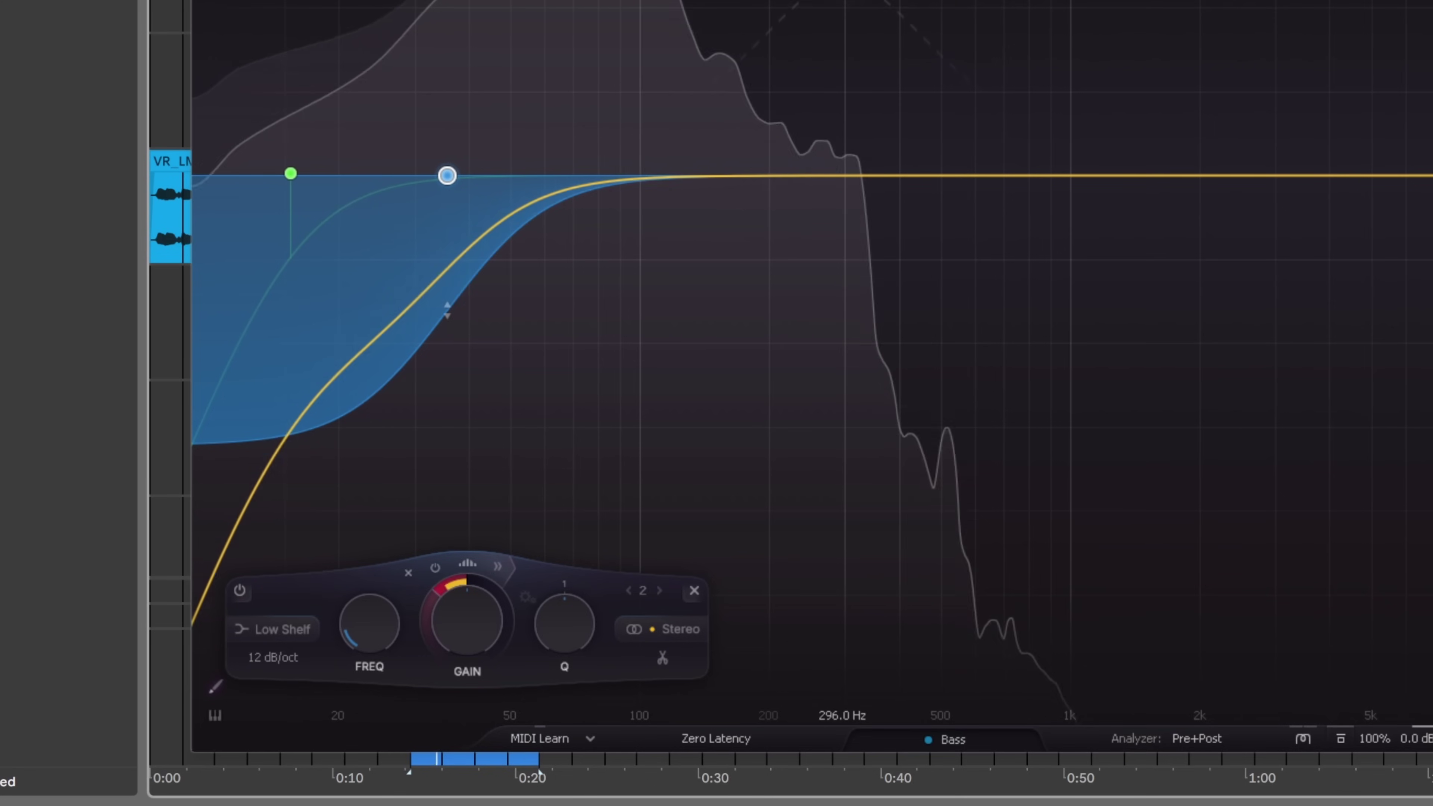
mouse_move(537, 231)
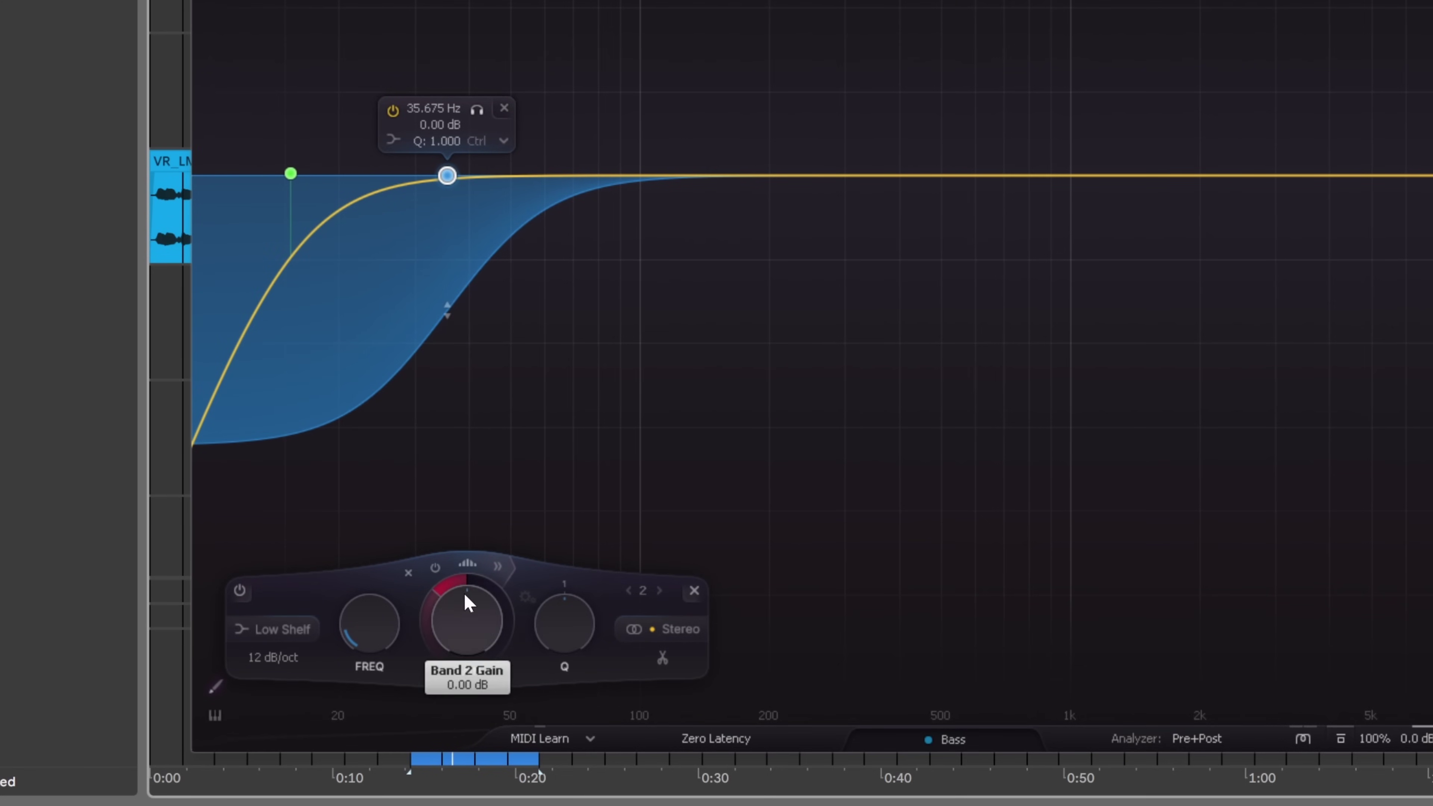
- Set the shelf's detection to a Free sidechain range and raise the range's low edge
click(496, 566)
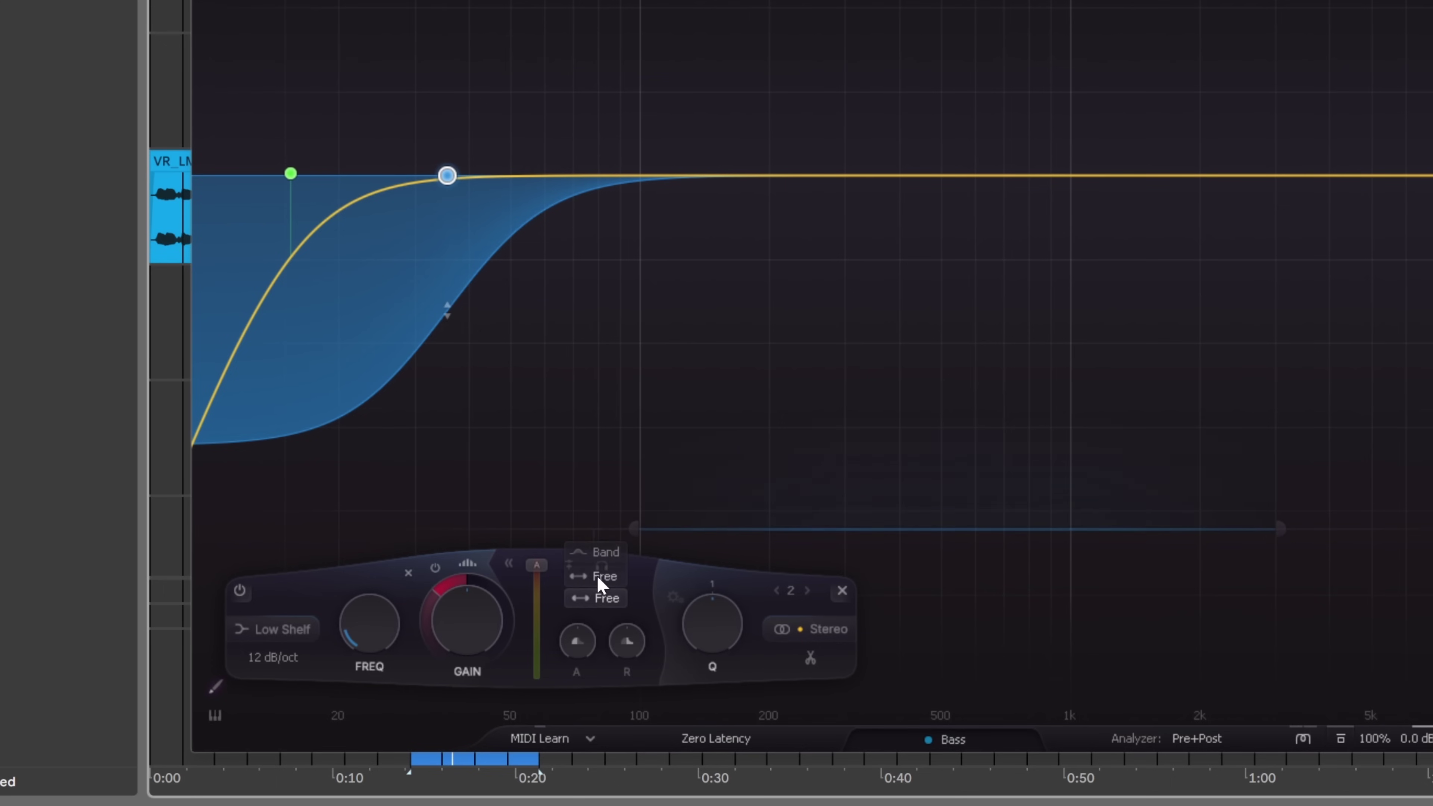
click(598, 578)
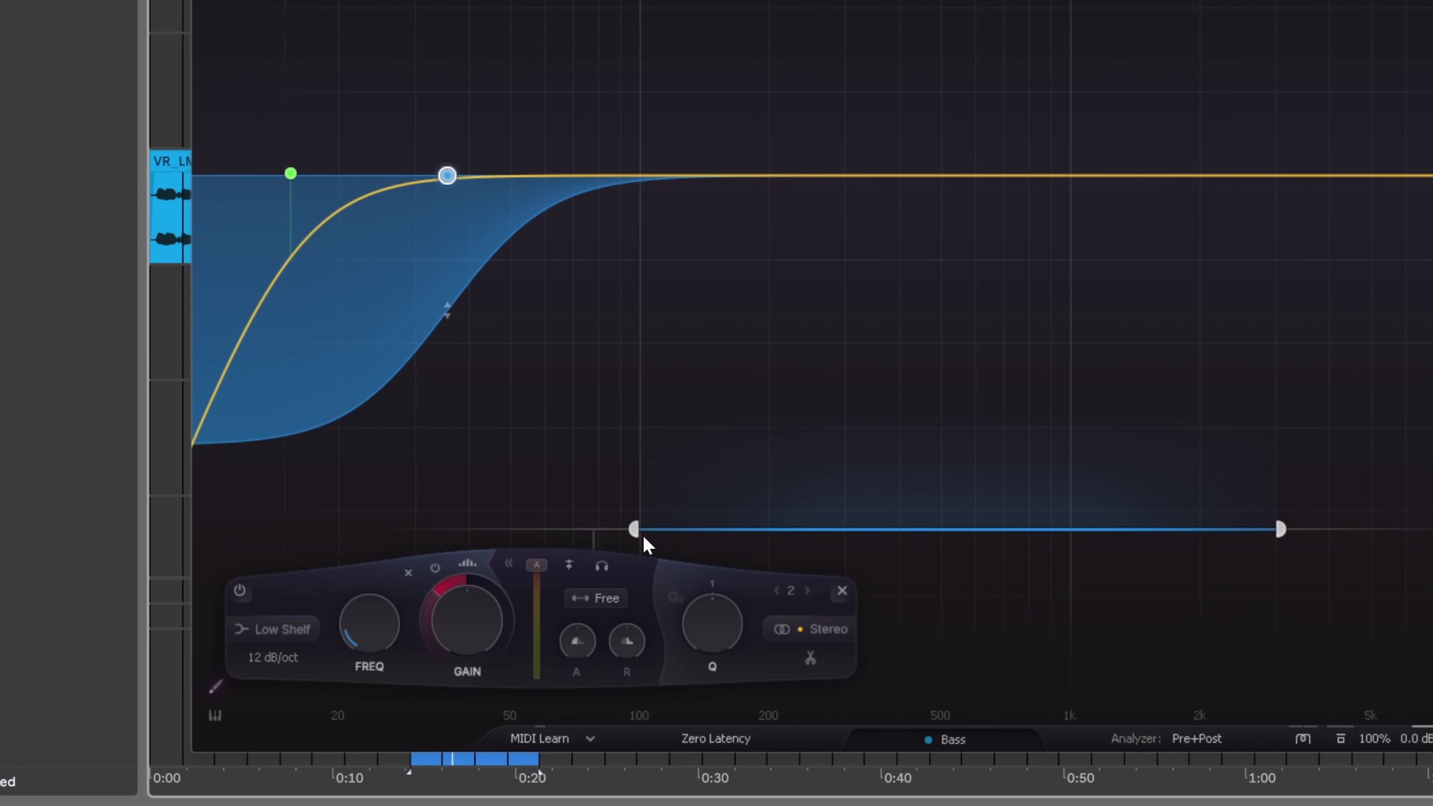
drag(633, 528, 904, 529)
mouse_move(444, 281)
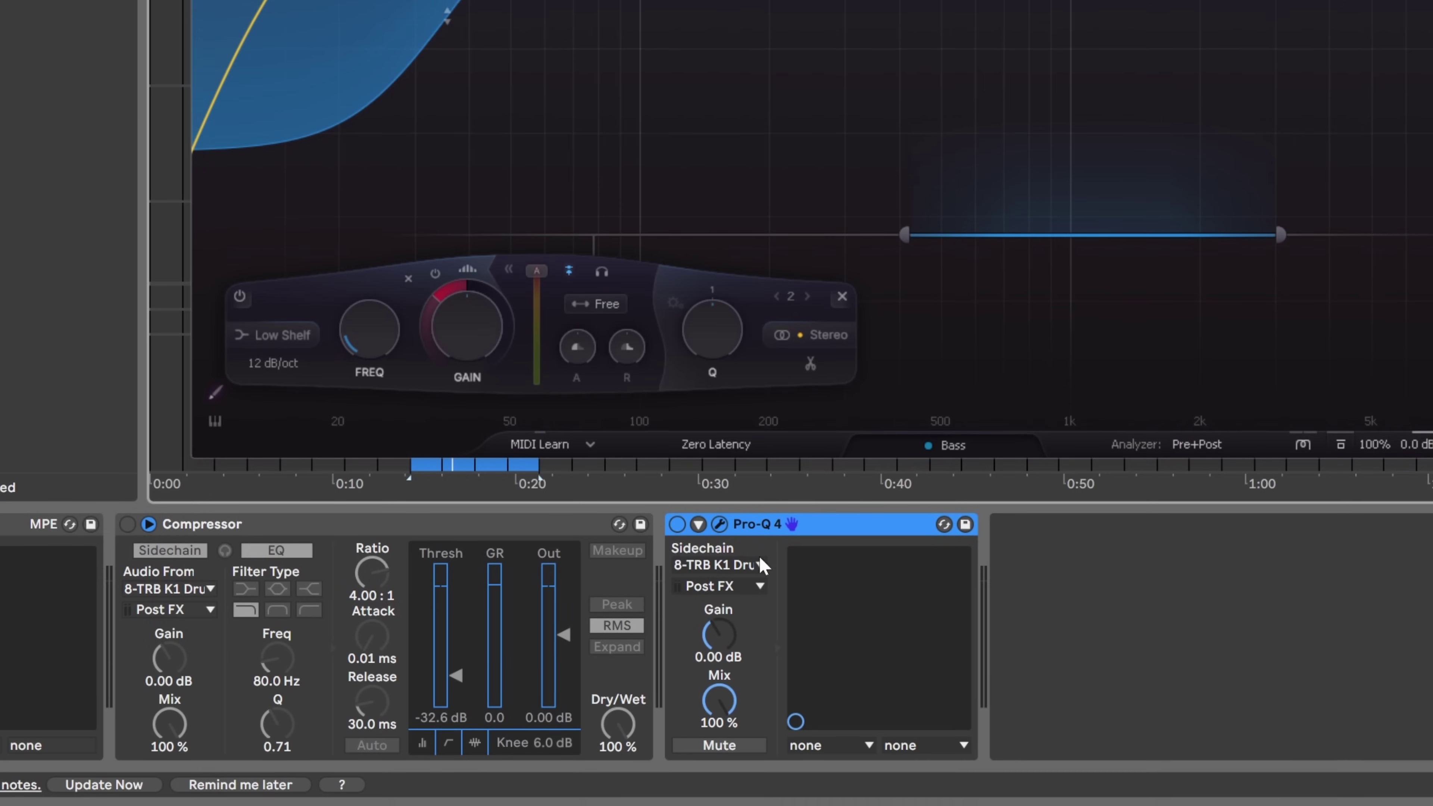
click(697, 564)
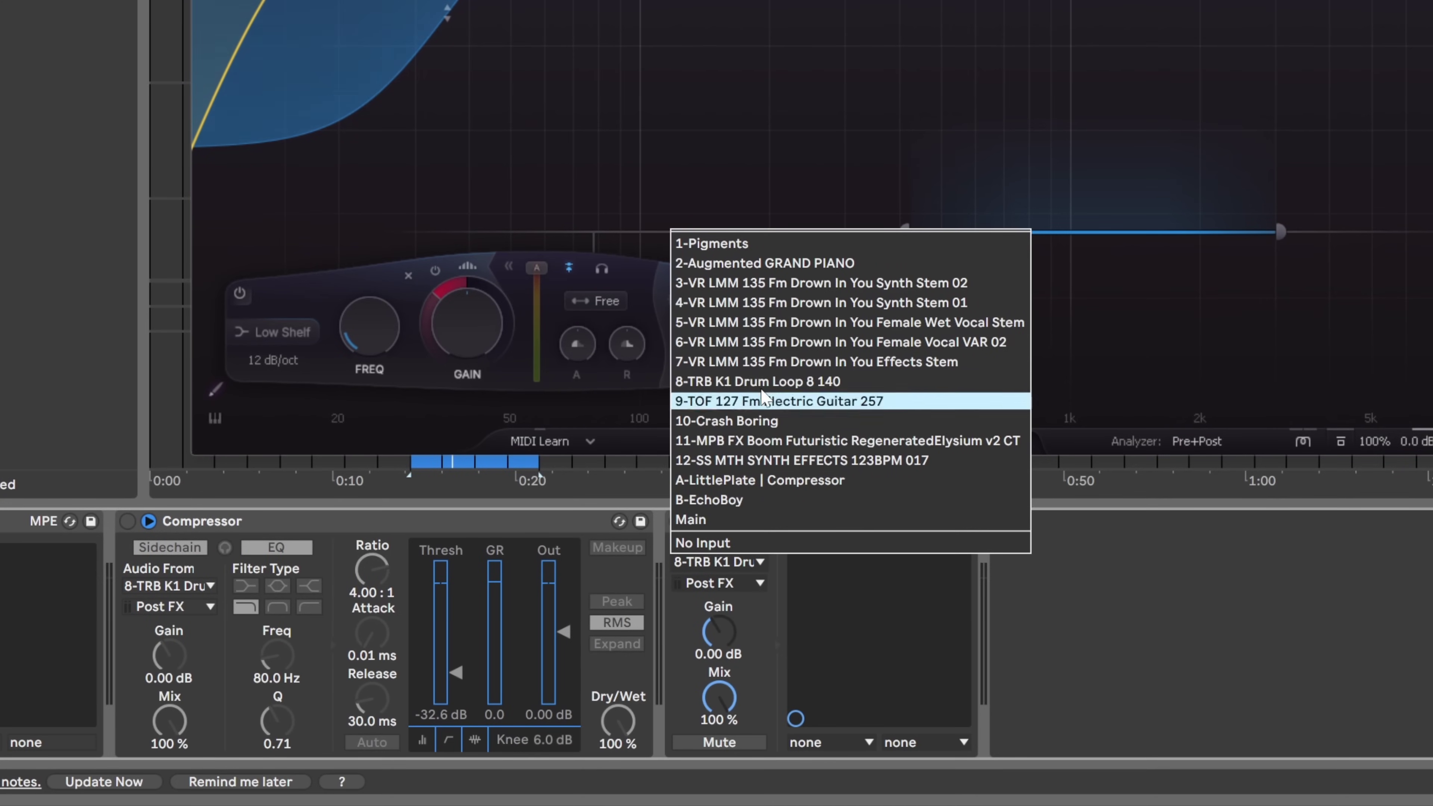
click(752, 384)
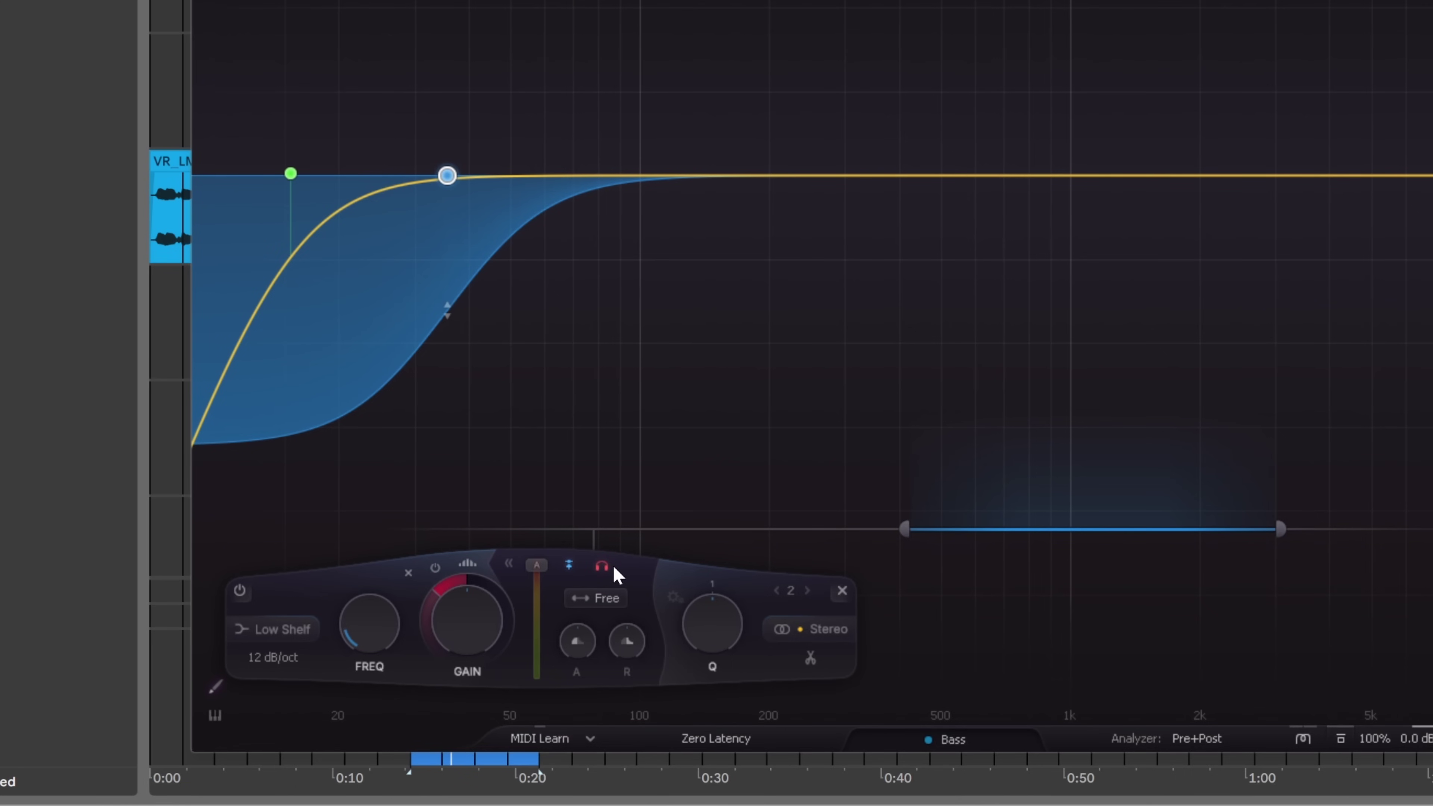
- Raise the detection range's low edge to 887 Hz, then slide the whole range up to roughly 2.5–10 kHz
drag(905, 529, 1042, 530)
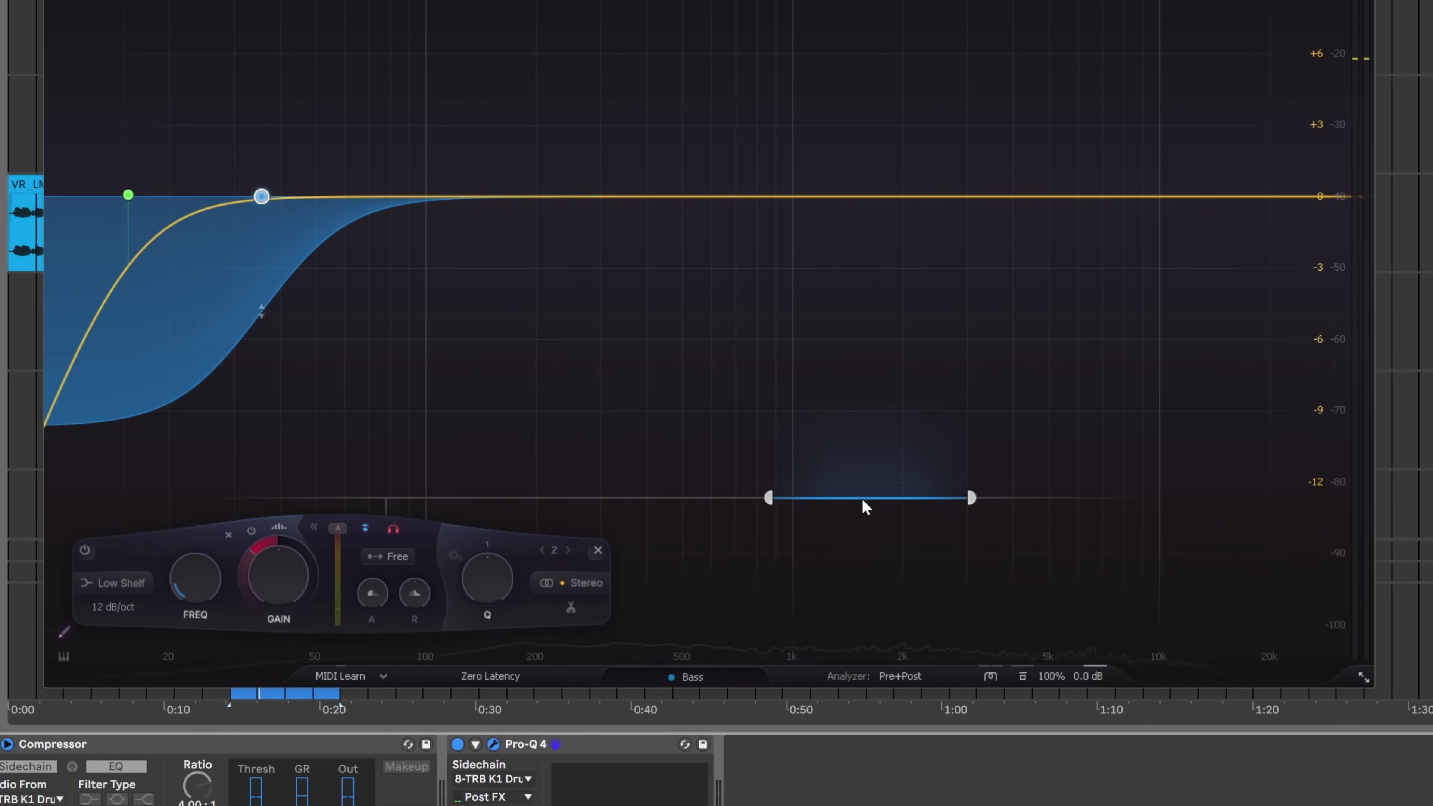
drag(855, 498, 1037, 506)
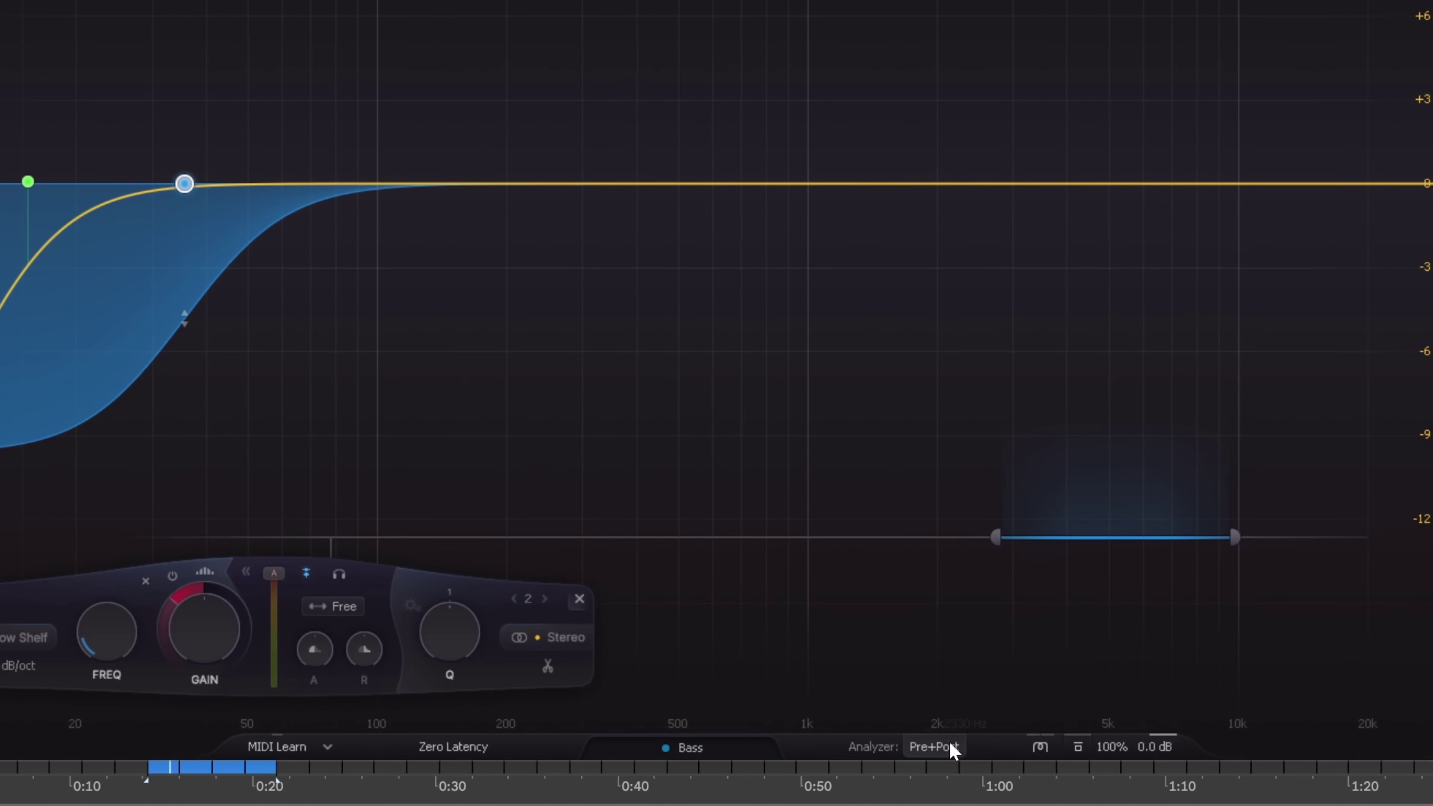
- Turn on the sidechain (SC) spectrum in the Analyzer options and start playback
click(951, 748)
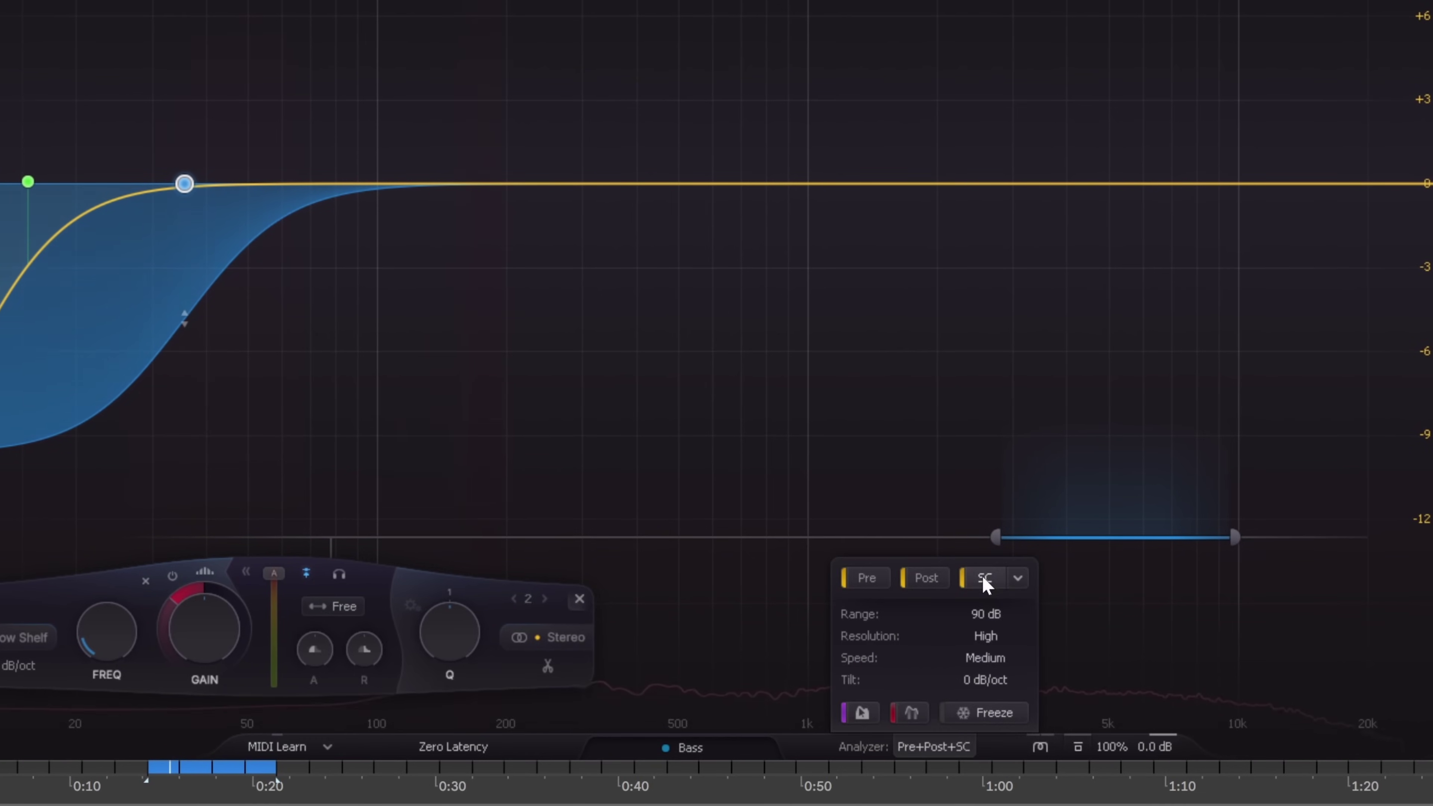
key(space)
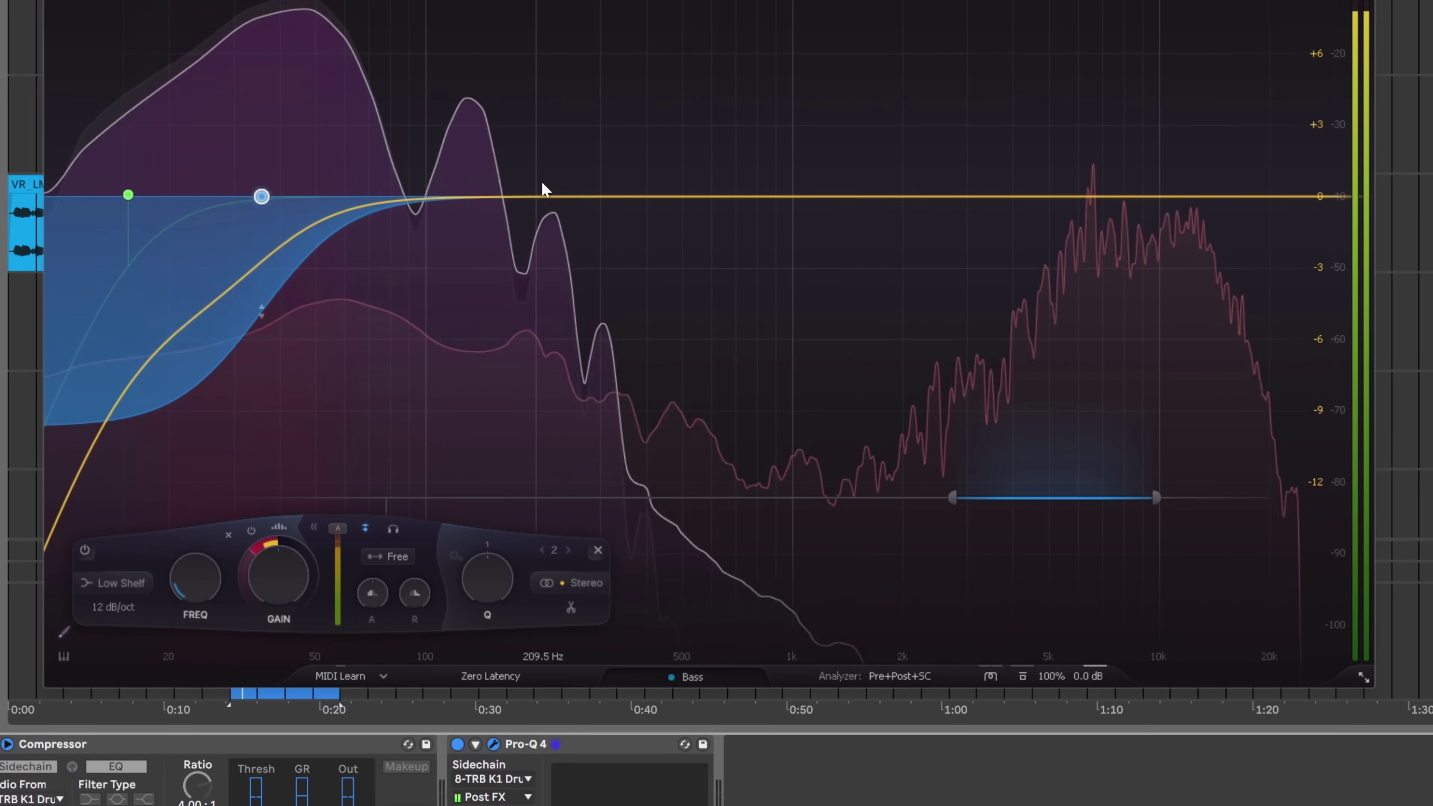
mouse_move(330, 120)
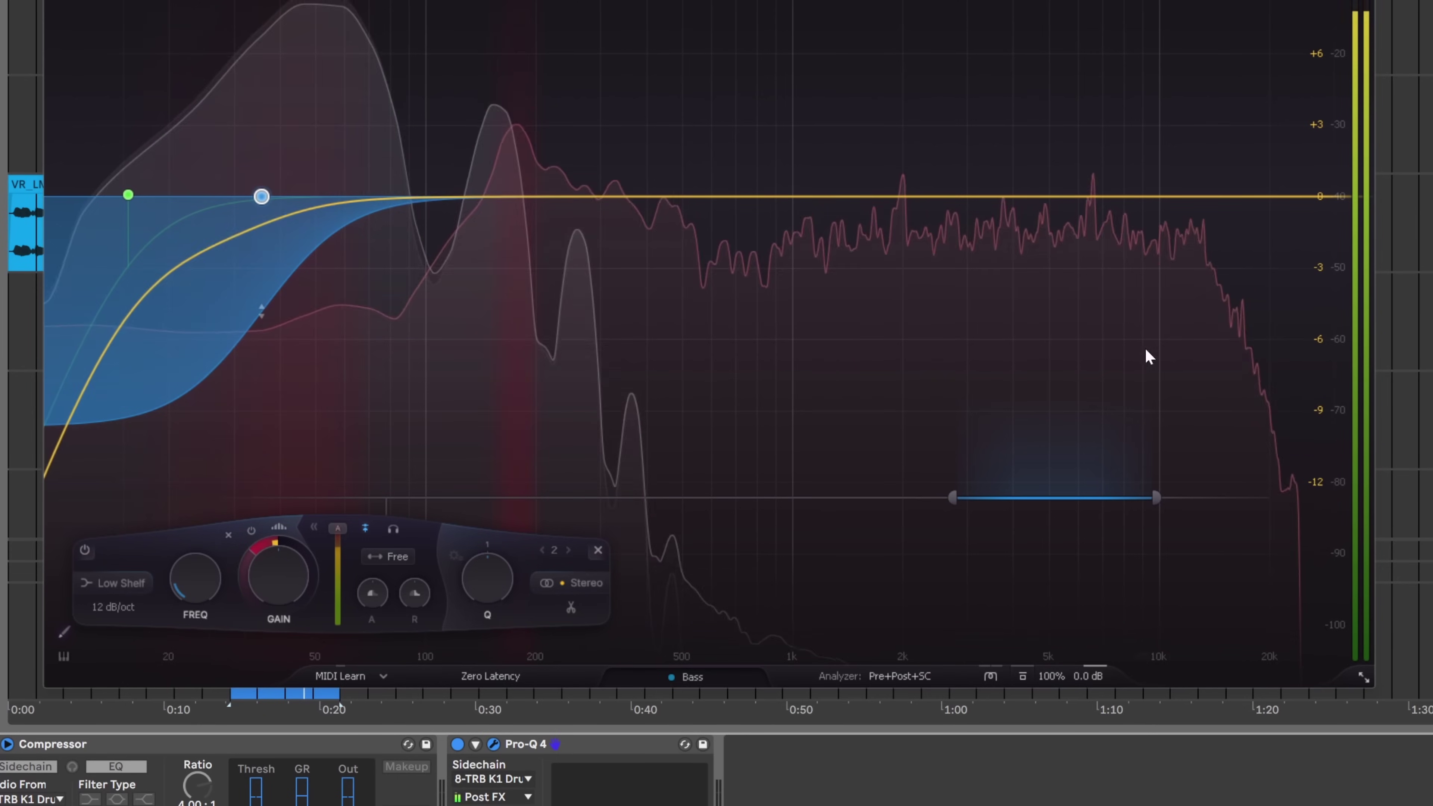
- Move the detection range down to about 30–70 Hz and audition only the detected band
drag(1041, 498, 297, 410)
drag(416, 498, 365, 499)
drag(210, 498, 233, 498)
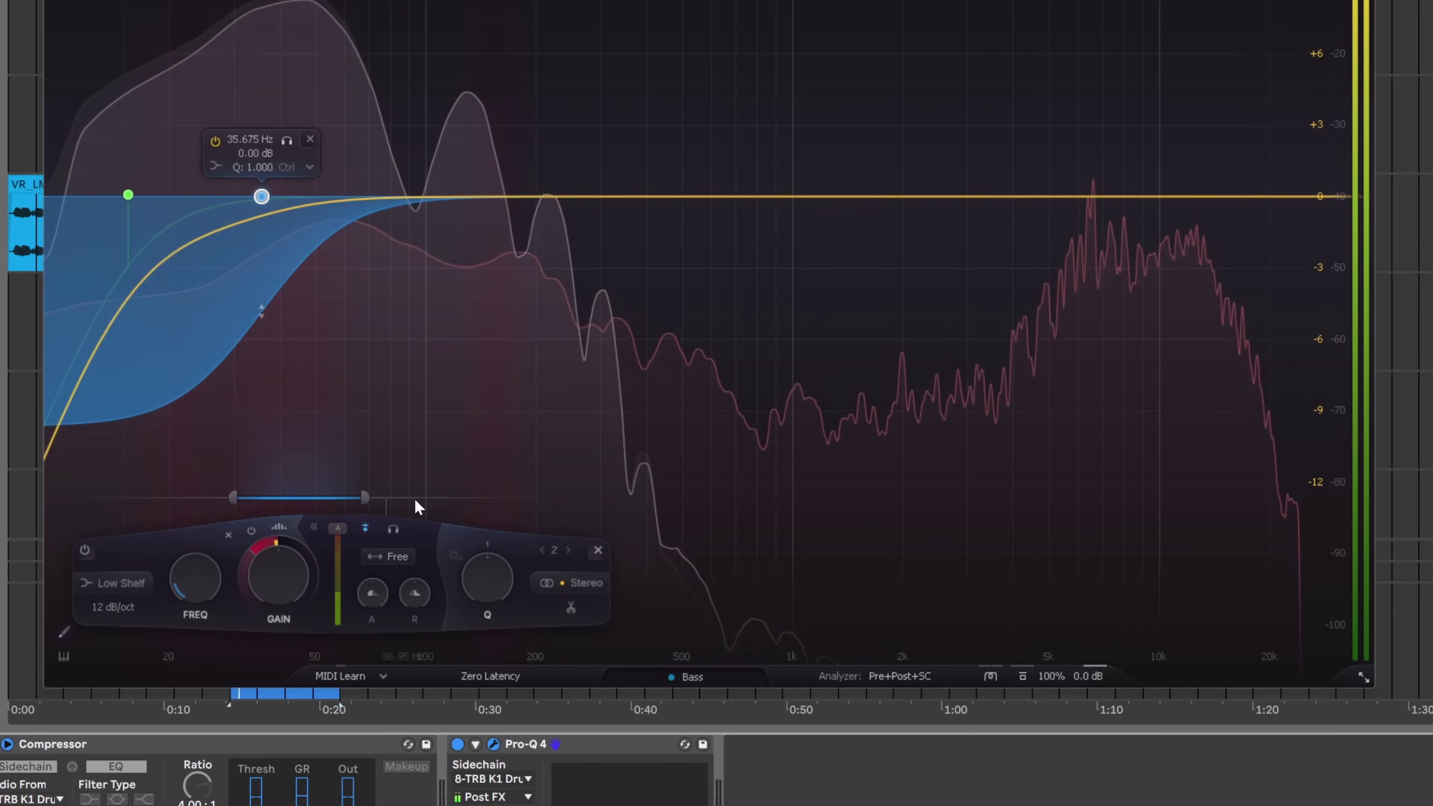
click(394, 529)
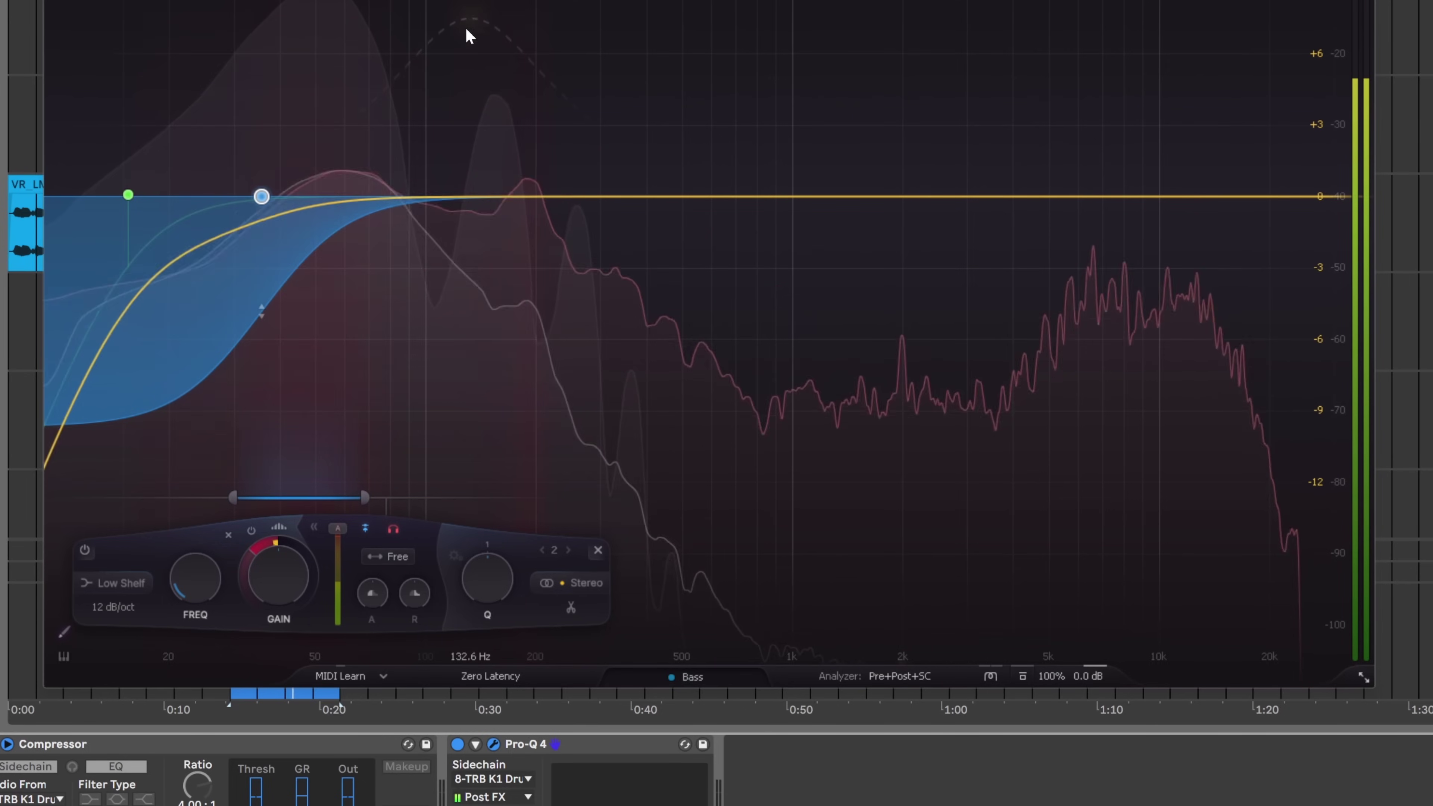
- Deepen the shelf's dynamic range to about -14 dB and switch its threshold from auto to manual
mouse_move(246, 571)
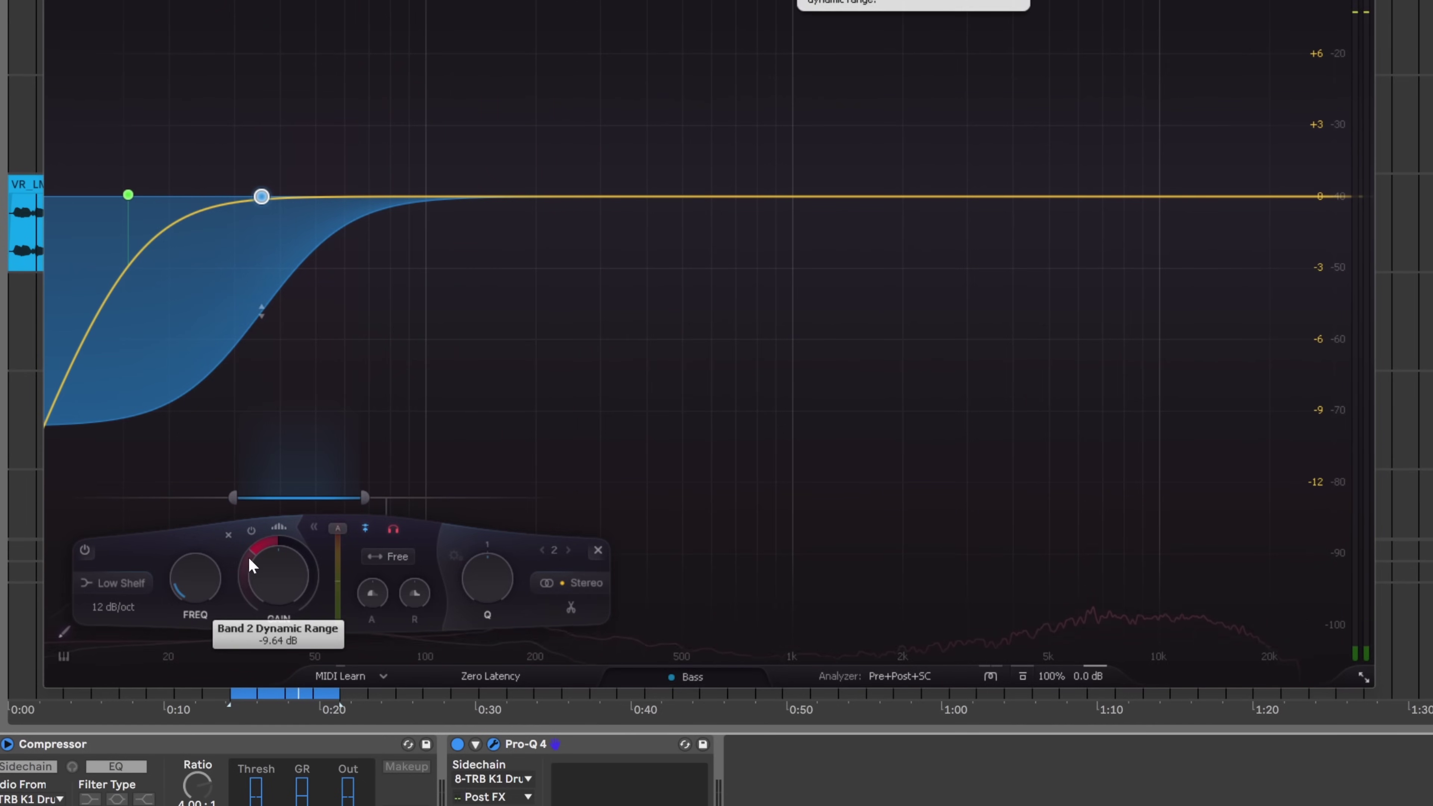
drag(251, 545, 237, 593)
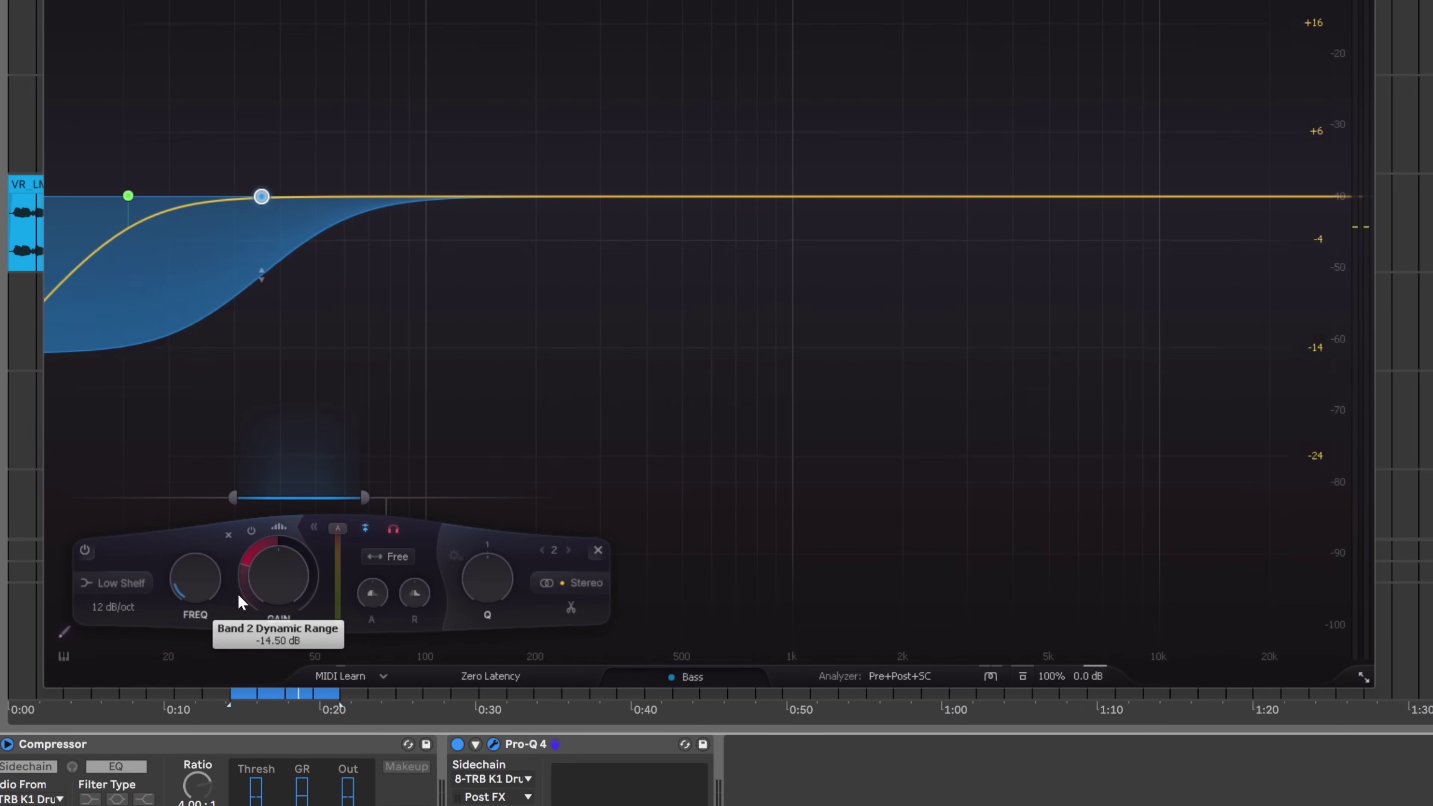
drag(339, 536, 339, 568)
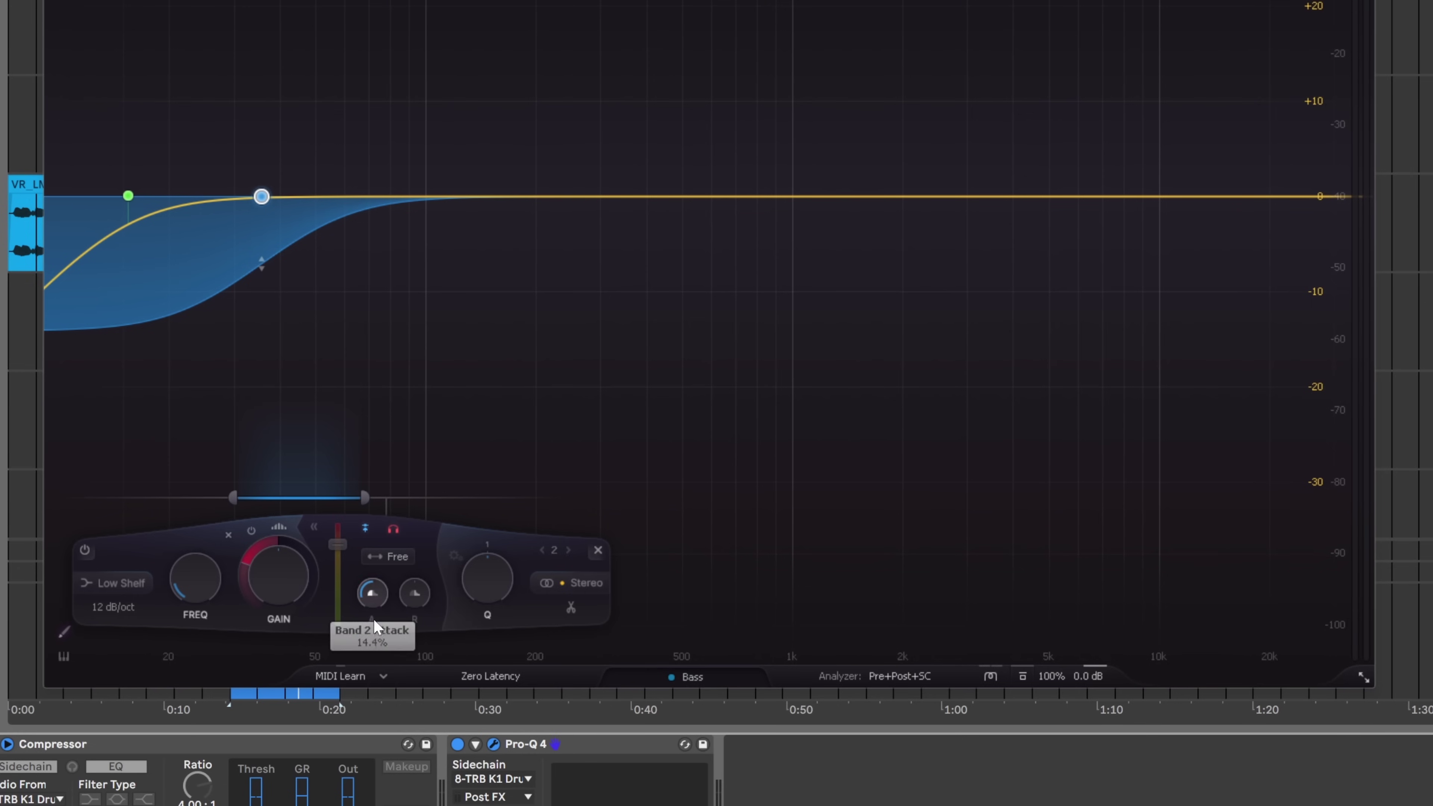
key(space)
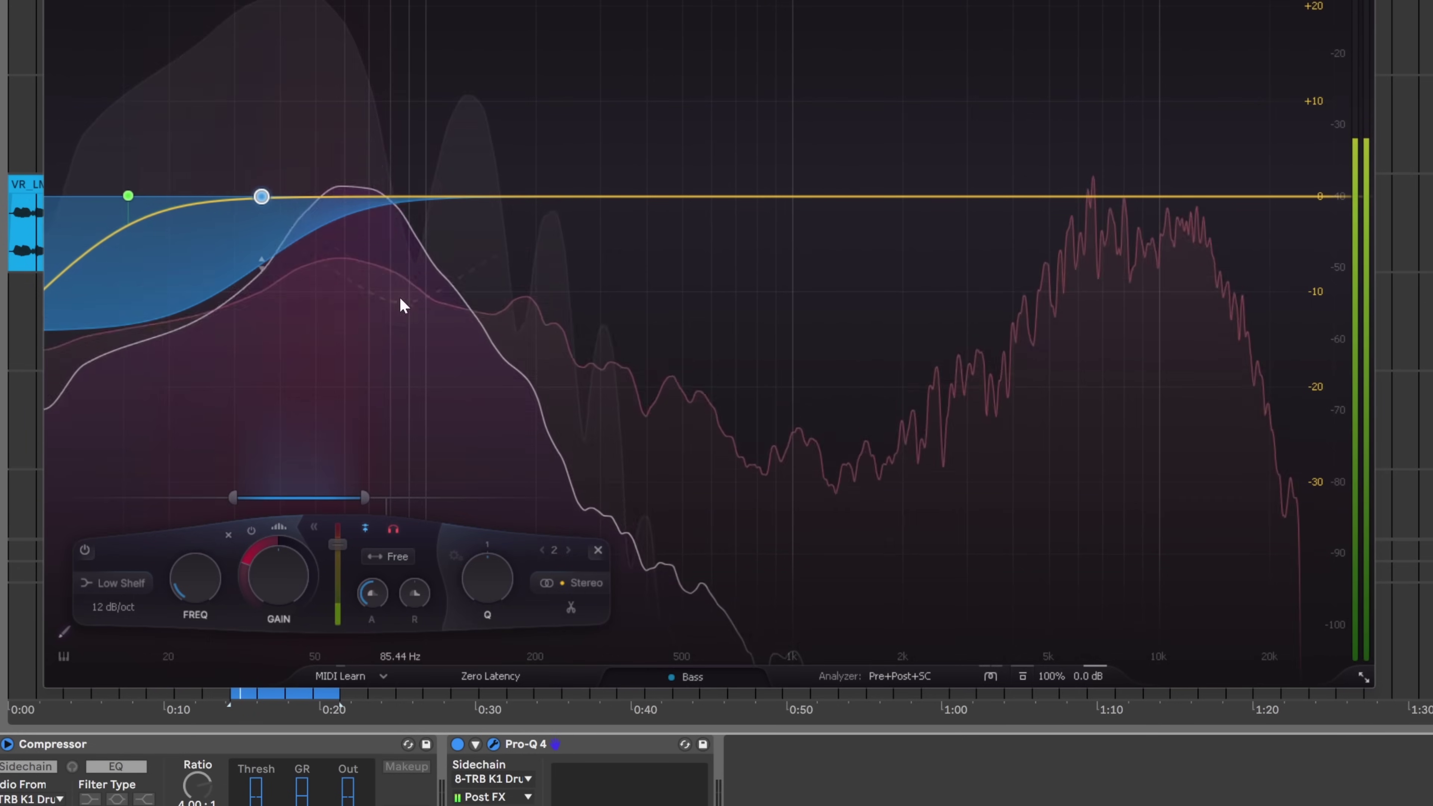
- Lower the threshold and deepen the dynamic cut further, auditioning the stronger ducking
drag(338, 545, 332, 595)
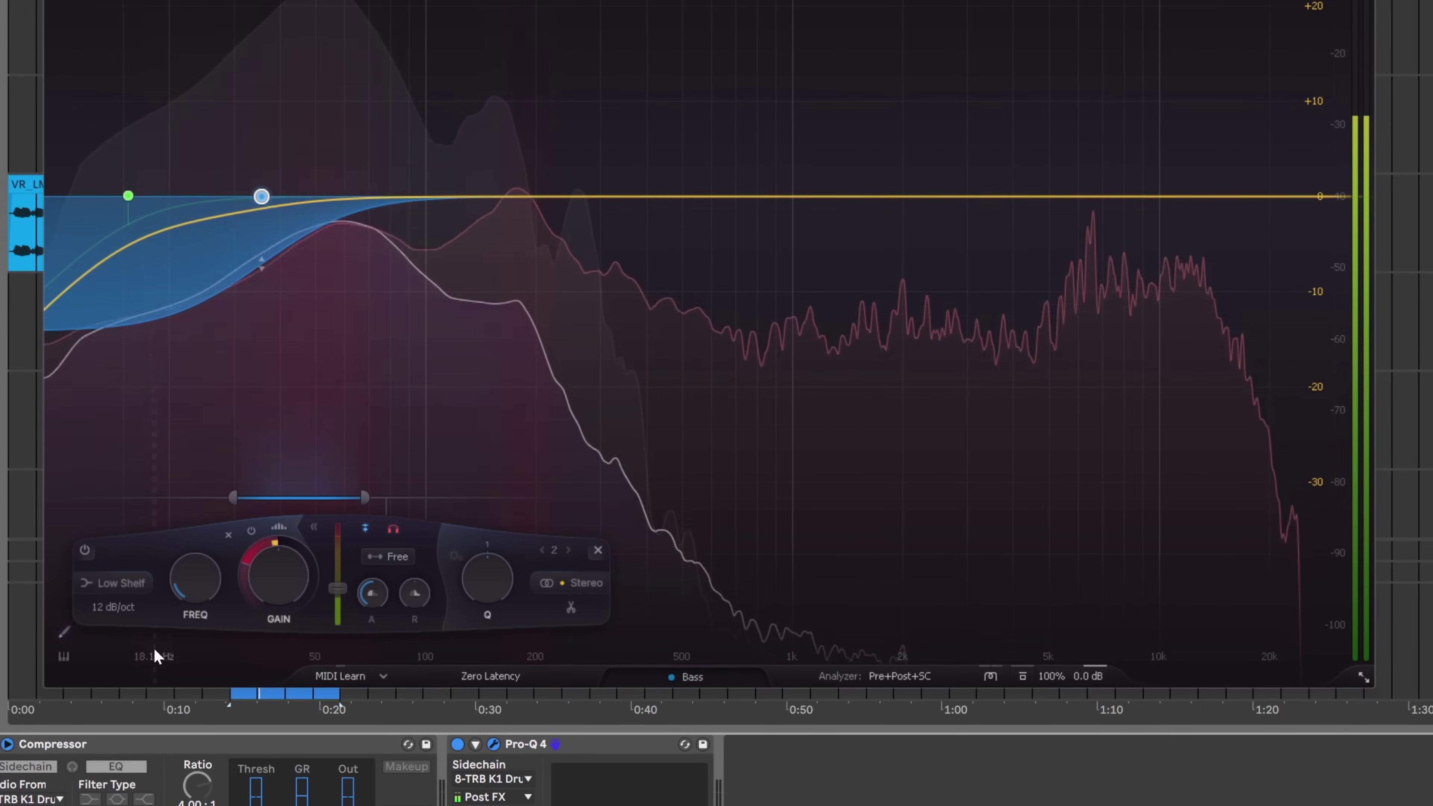
key(space)
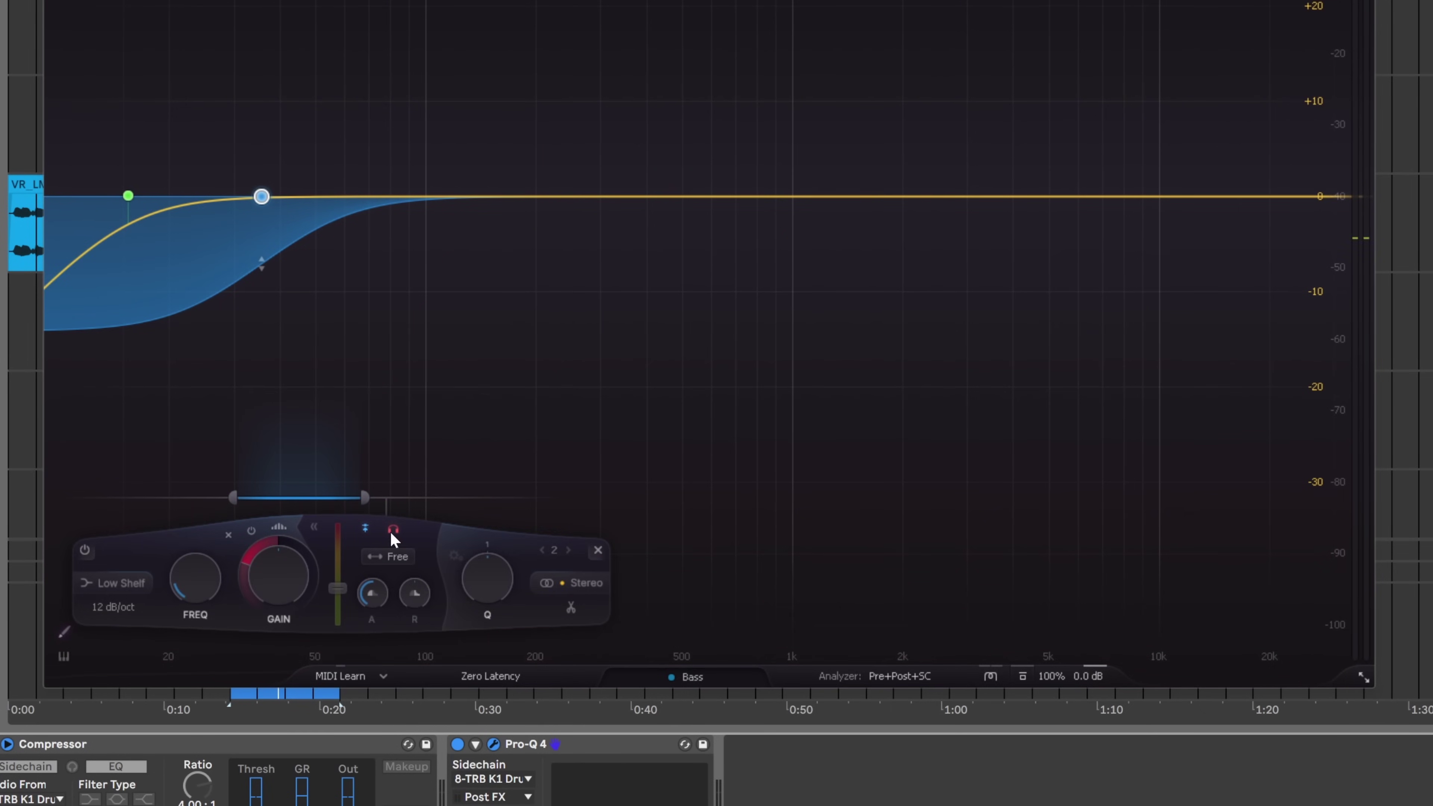
key(space)
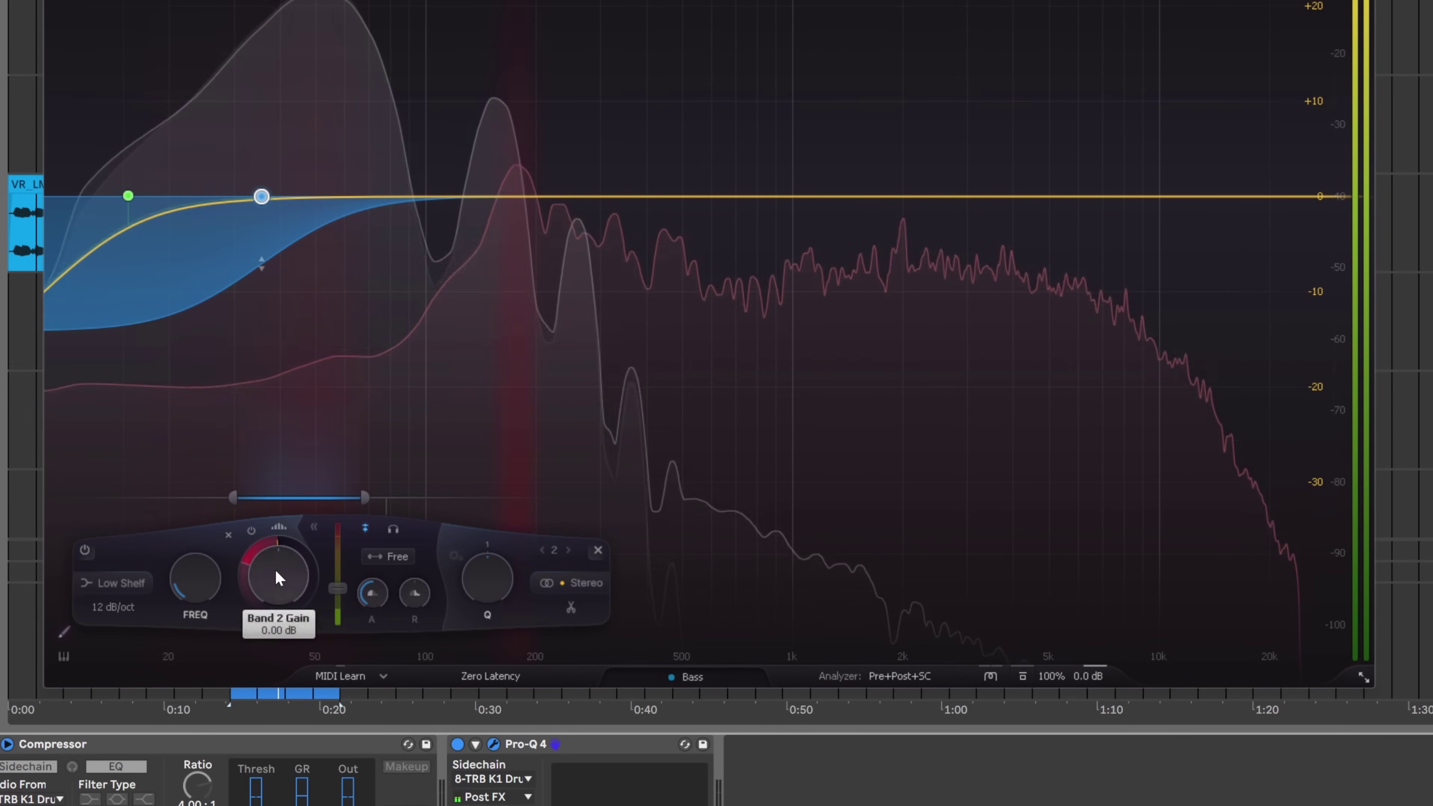
drag(243, 594, 243, 626)
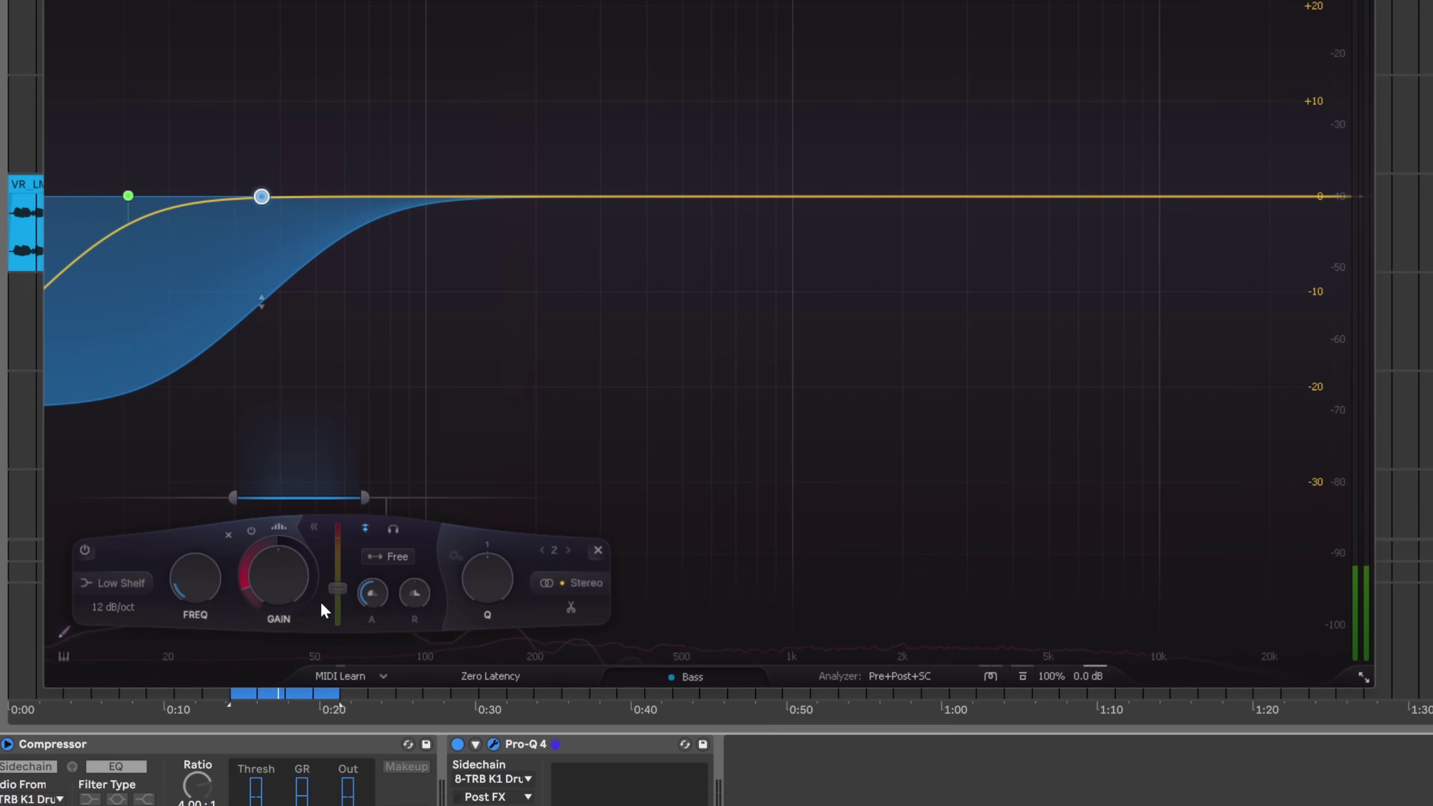
key(space)
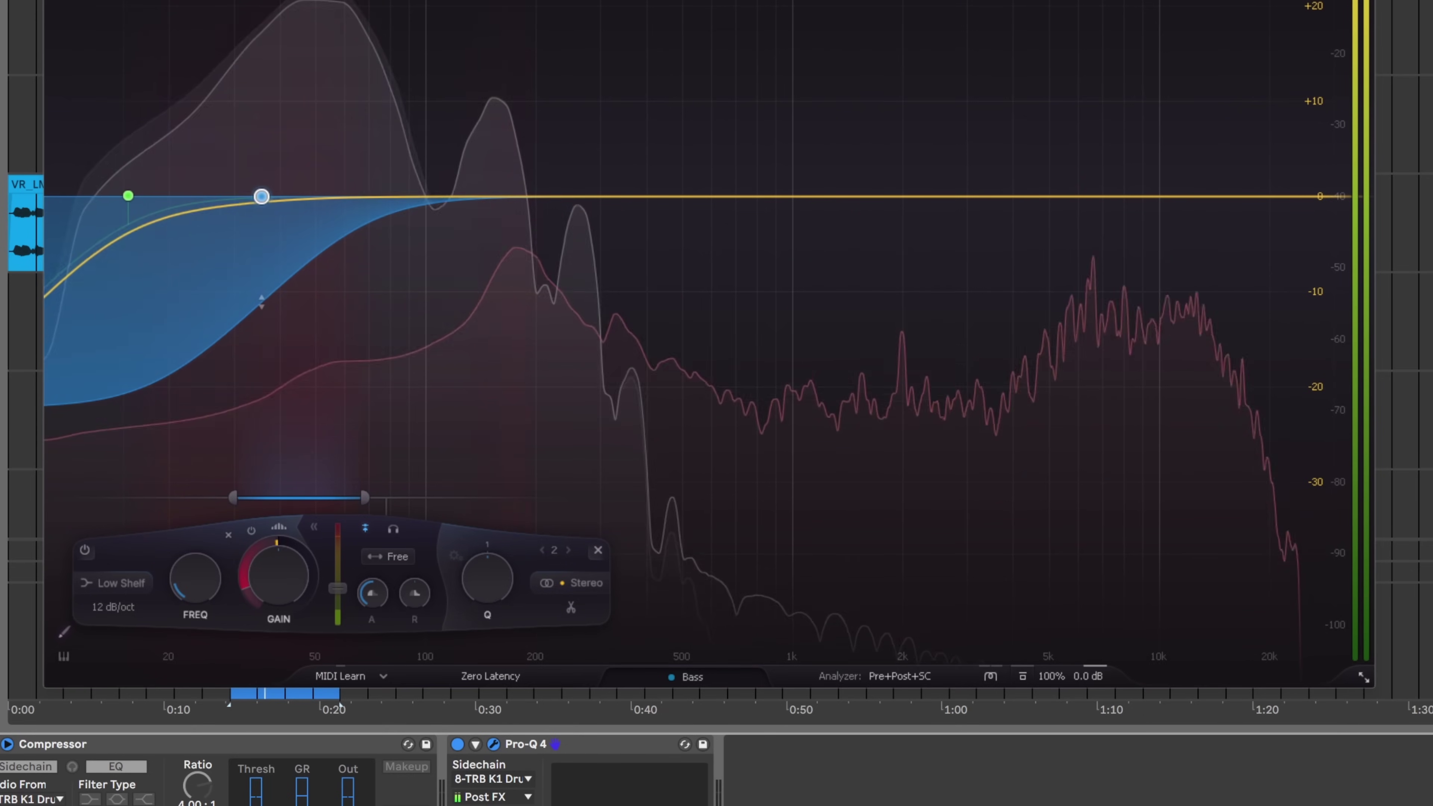
key(space)
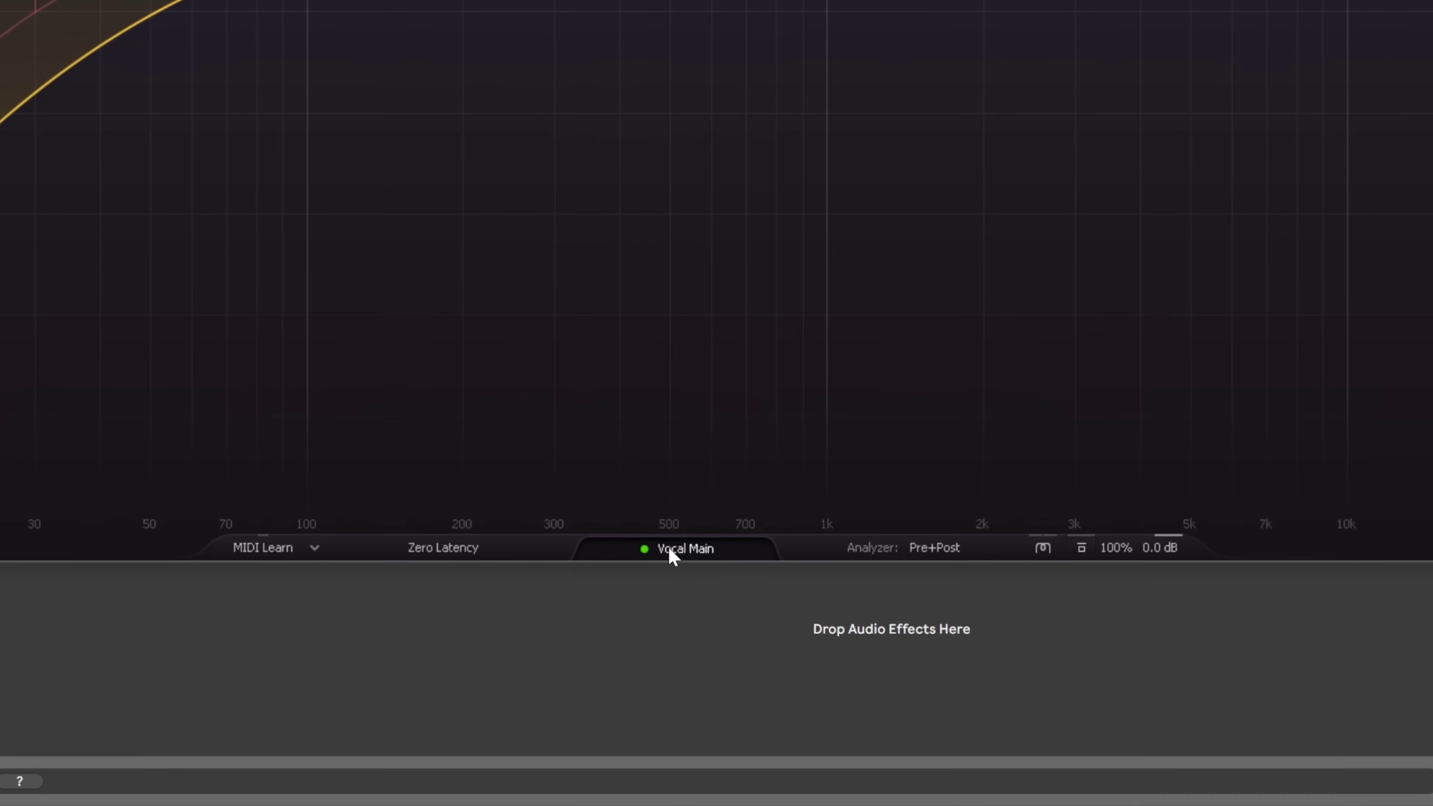
click(677, 548)
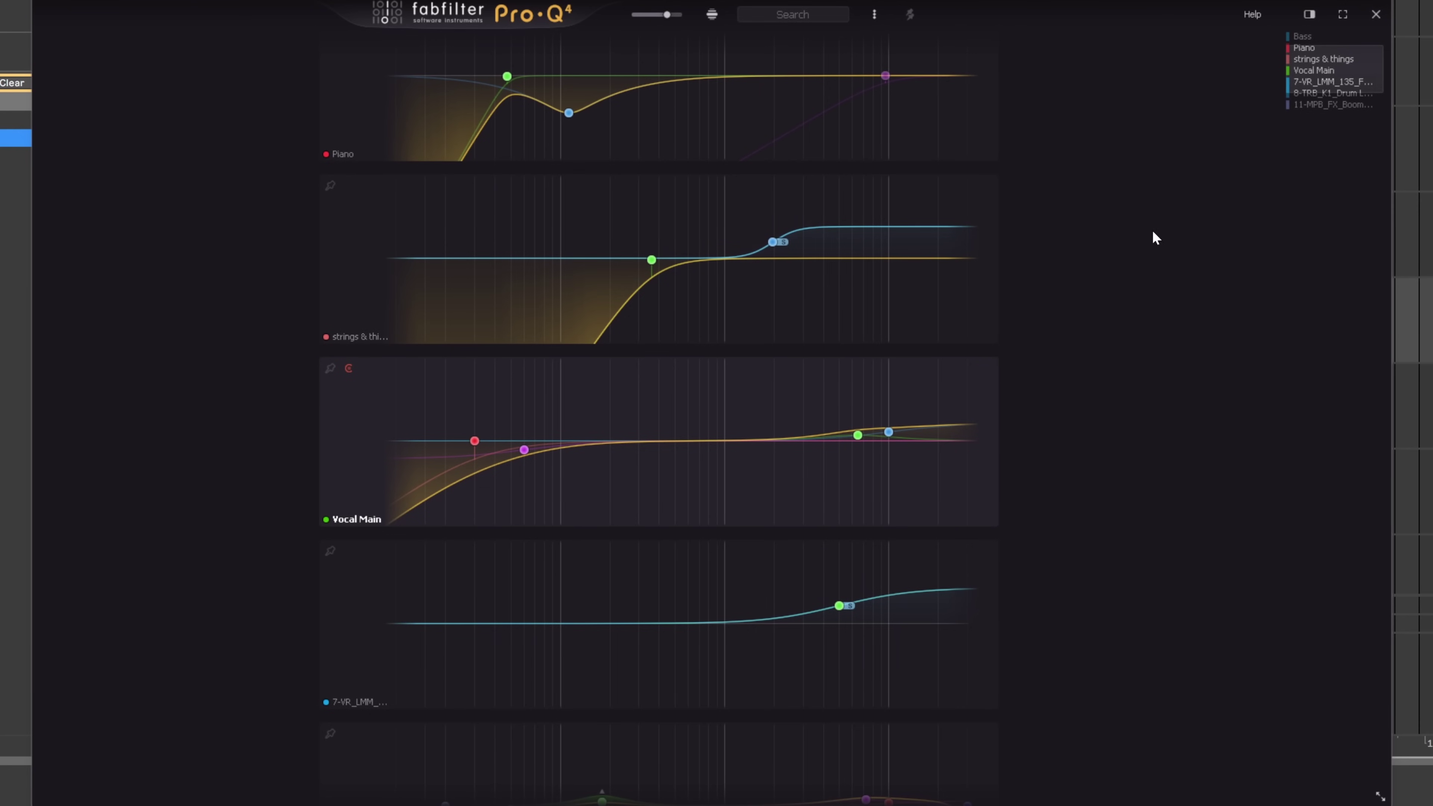
drag(1315, 86, 1343, 49)
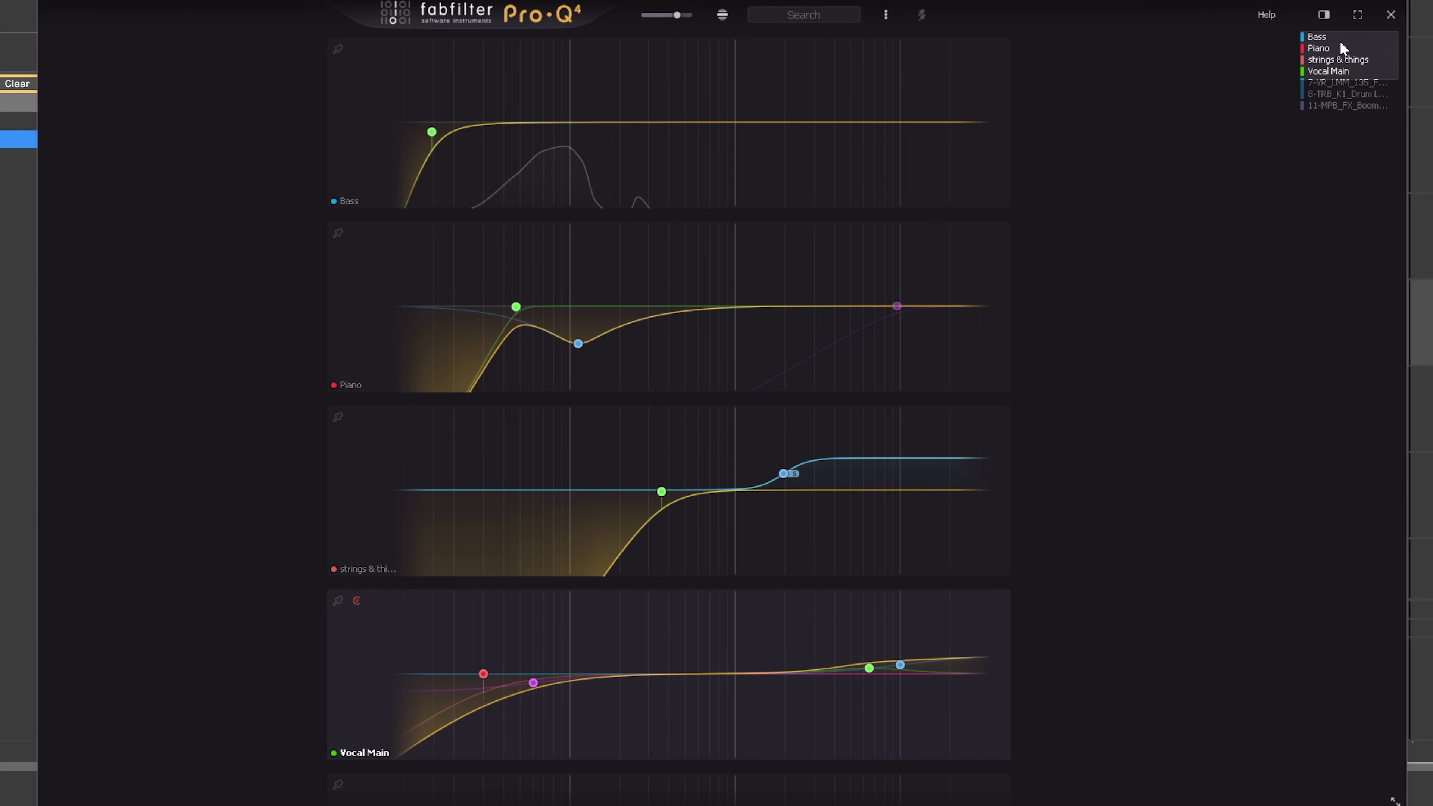
mouse_move(678, 15)
mouse_down()
mouse_move(649, 15)
mouse_move(680, 15)
mouse_up()
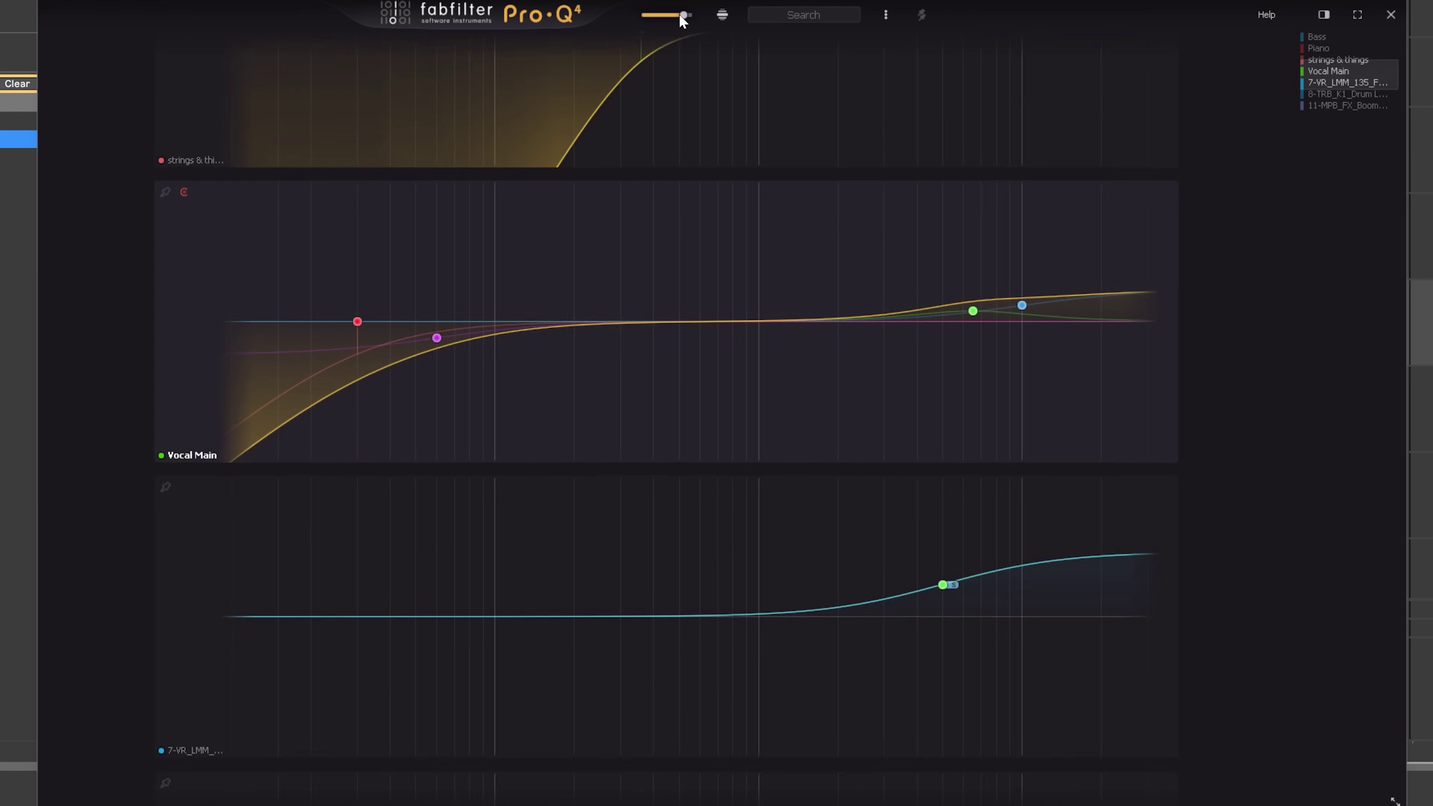
key(space)
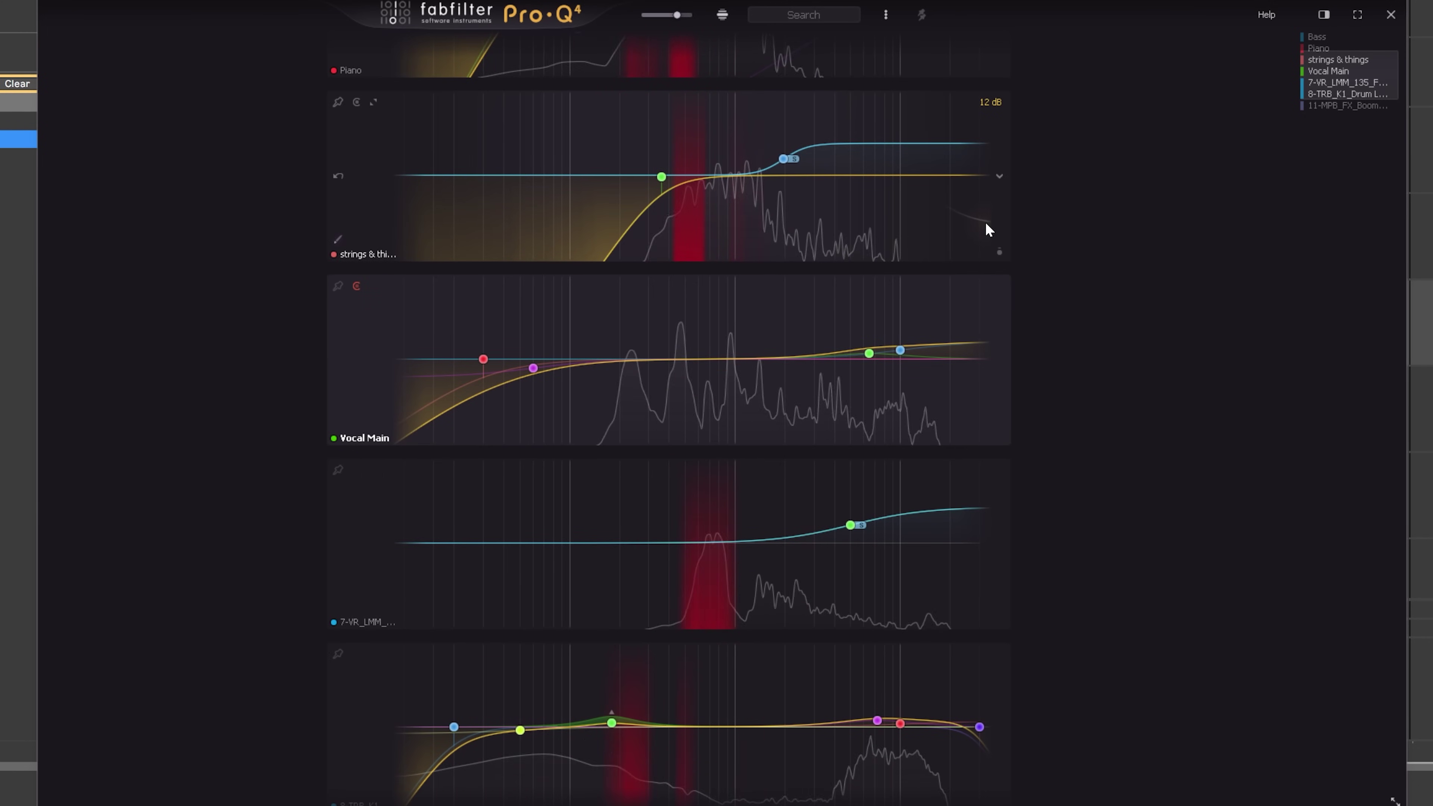
scroll(1060, 299, up, 3)
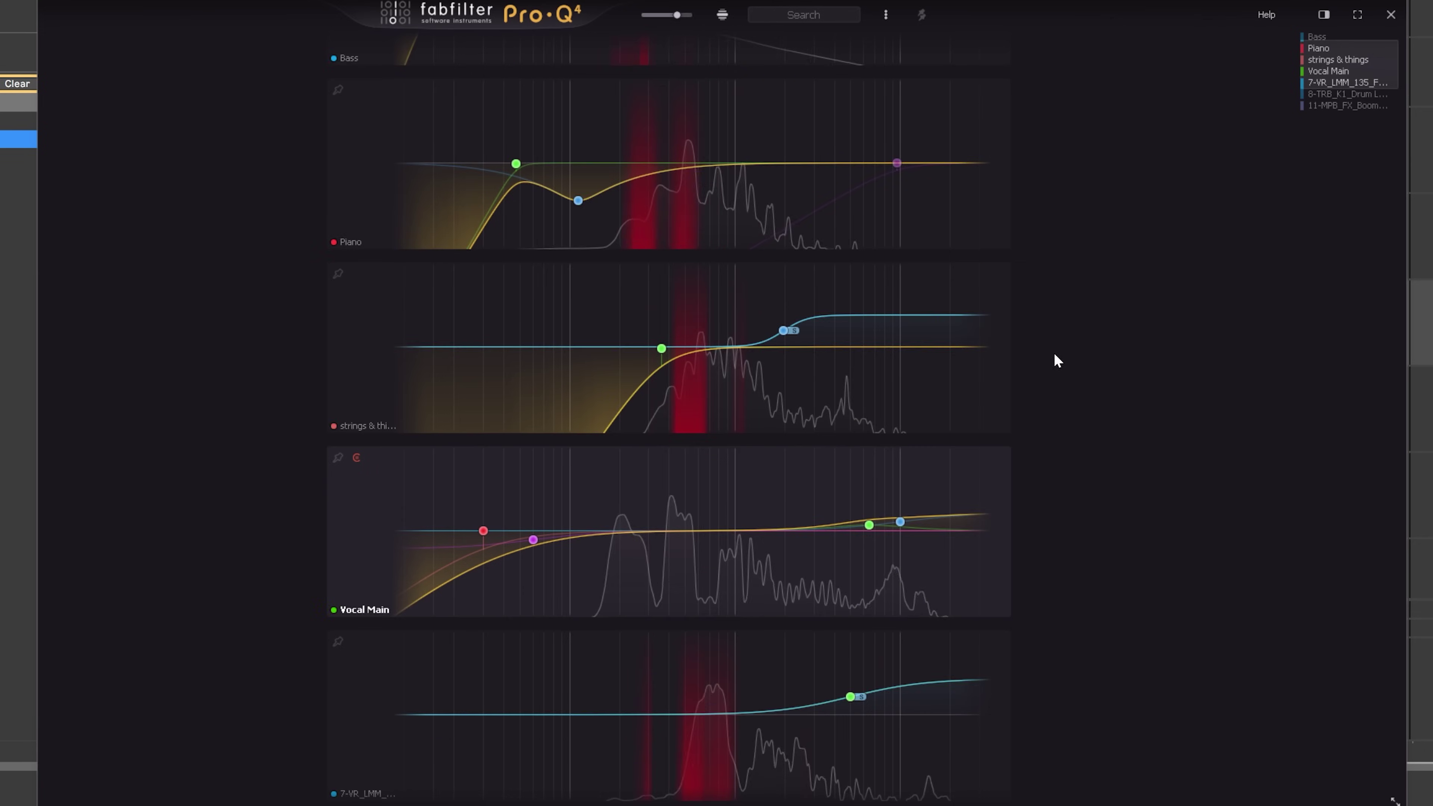
scroll(1059, 384, up, 2)
scroll(1084, 339, down, 6)
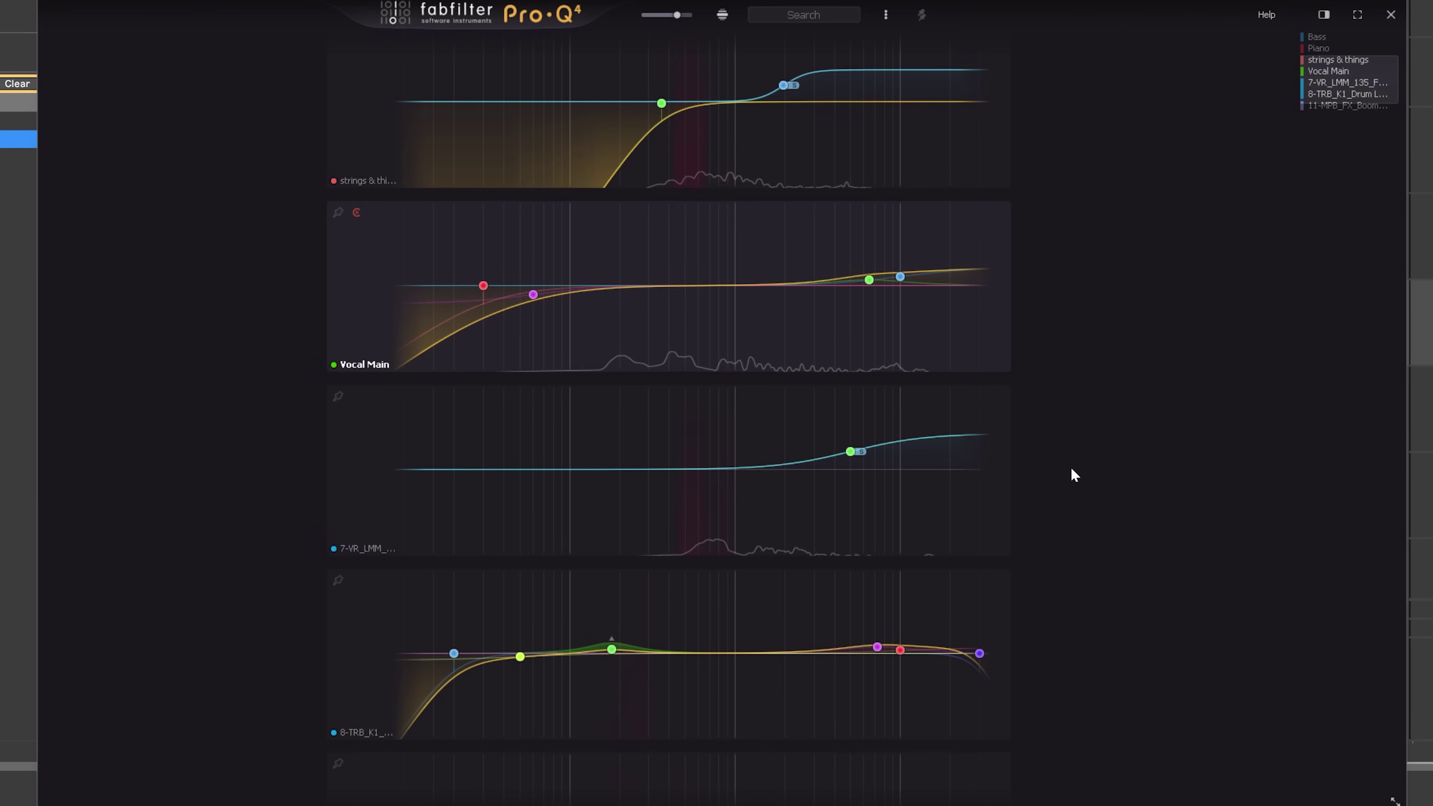
scroll(1320, 60, up, 6)
scroll(1322, 72, down, 7)
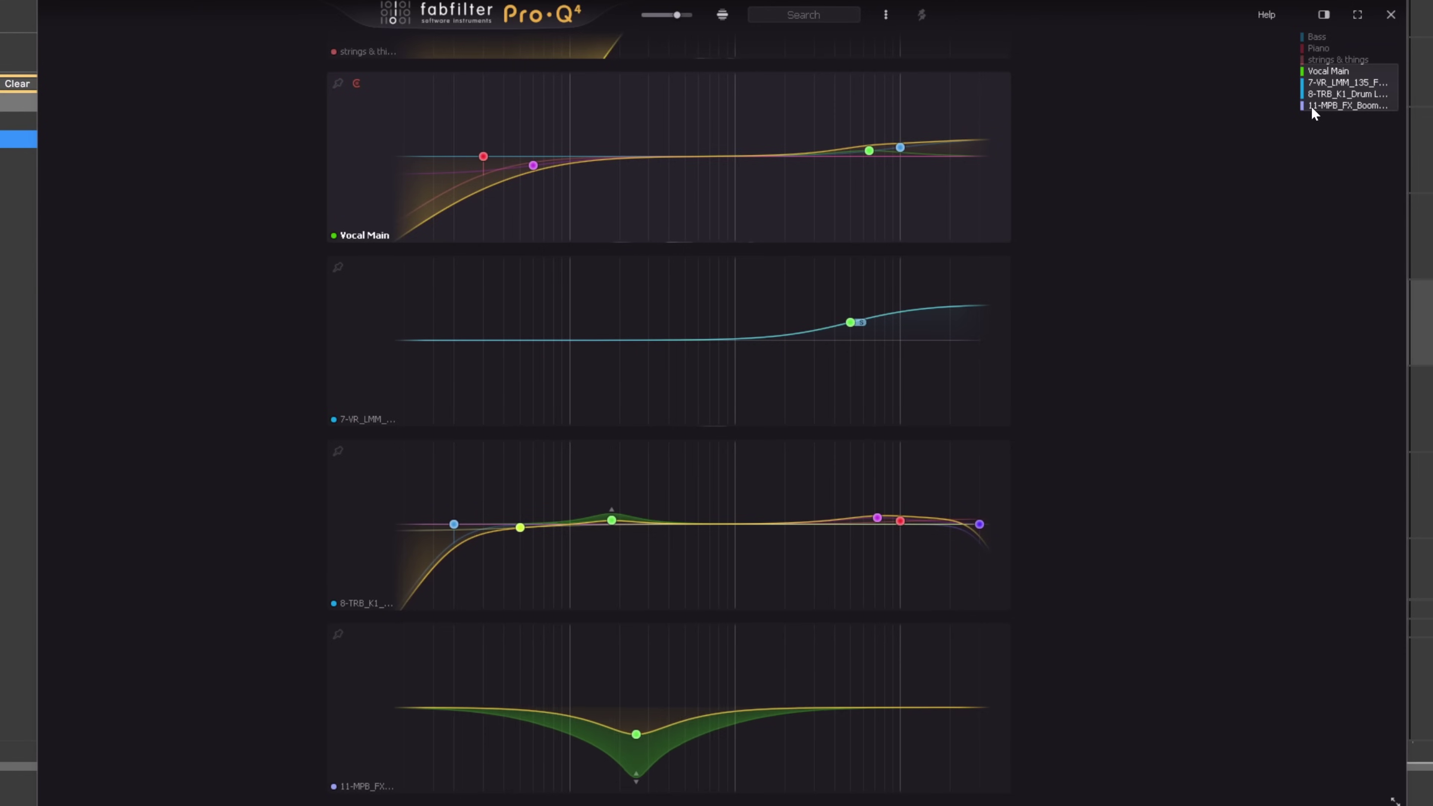
scroll(1320, 84, up, 5)
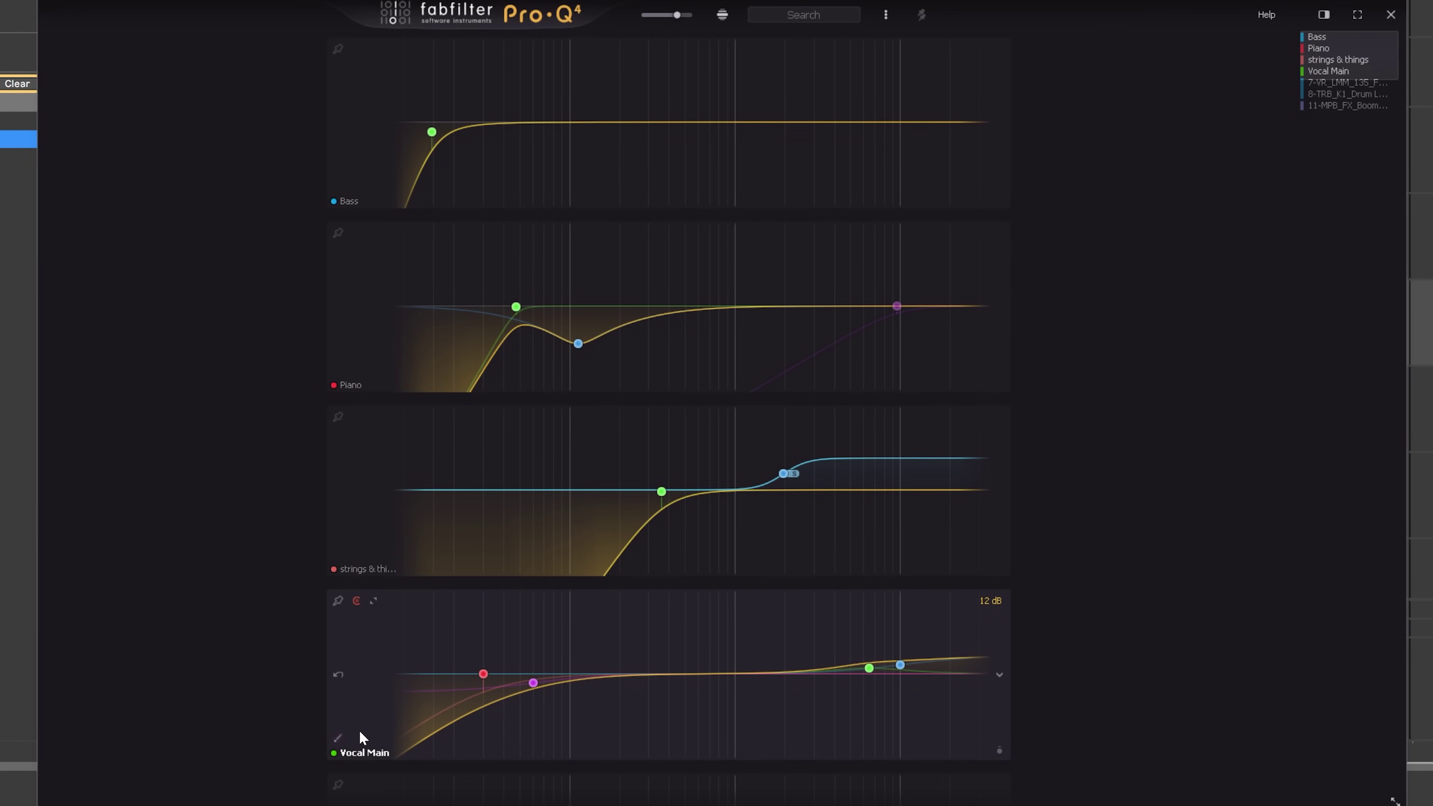
key(space)
key(space)
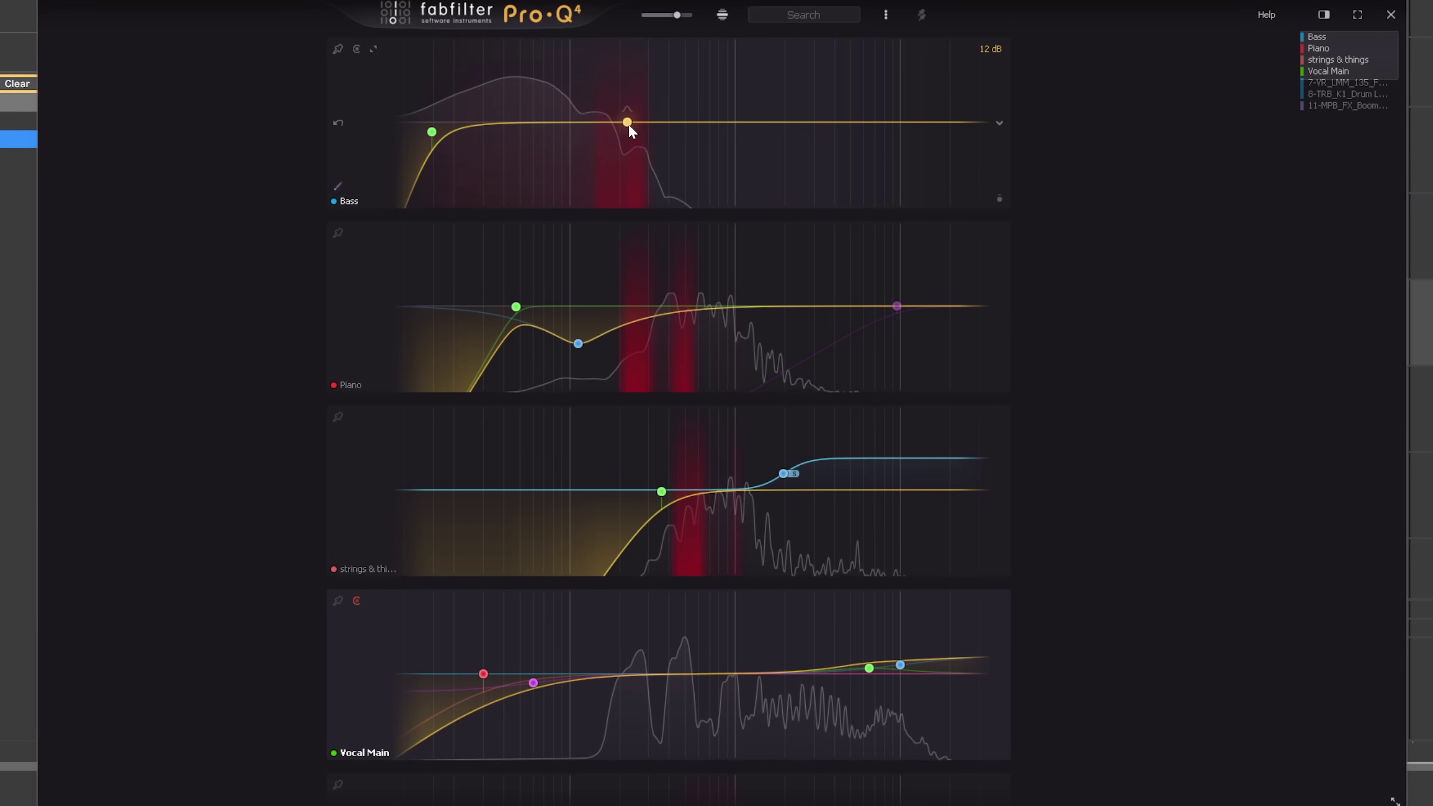
- Notch the Bass EQ narrowly near 226 Hz, stop playback, and enlarge the stacked overview panels
drag(628, 123, 632, 157)
scroll(631, 145, up, 3)
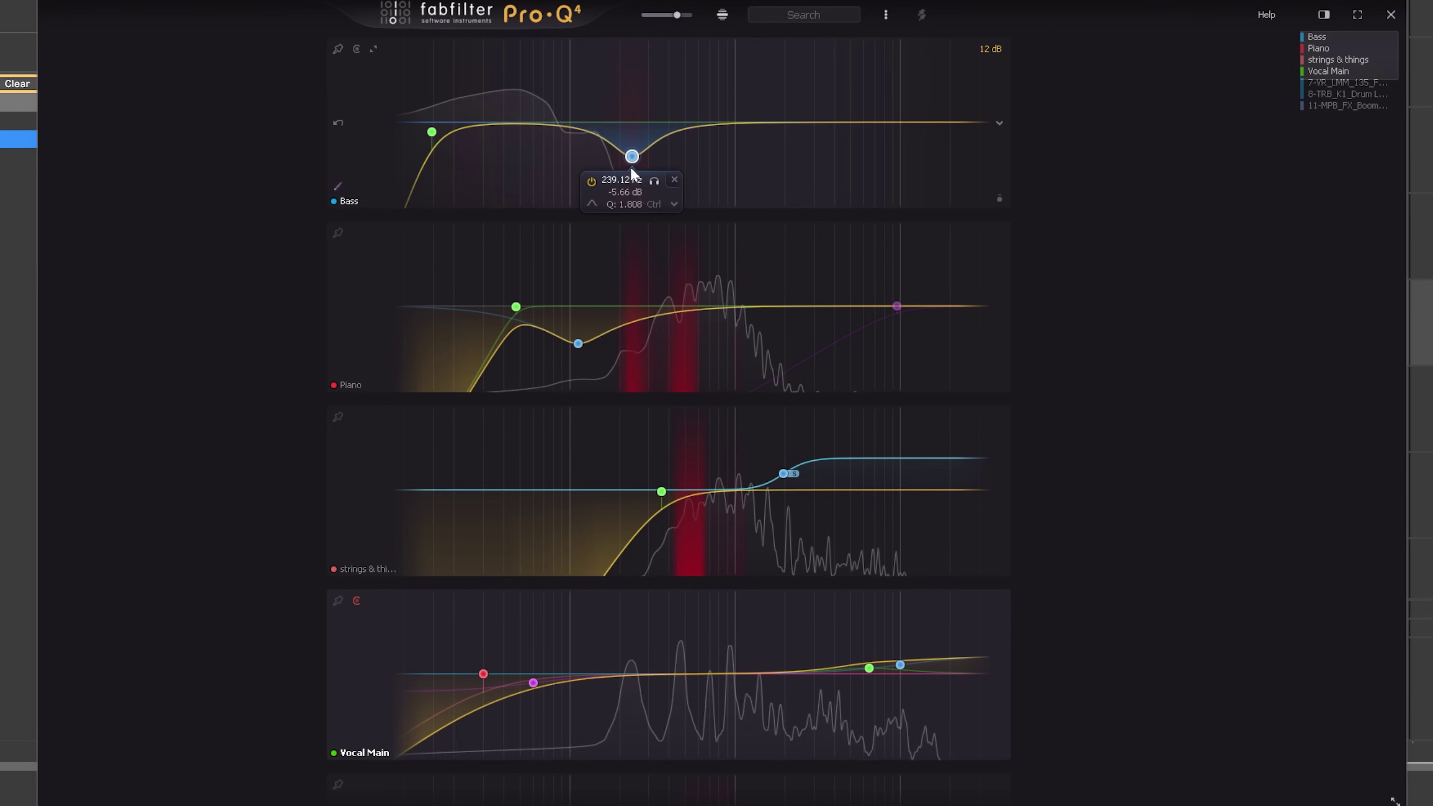
key(Delete)
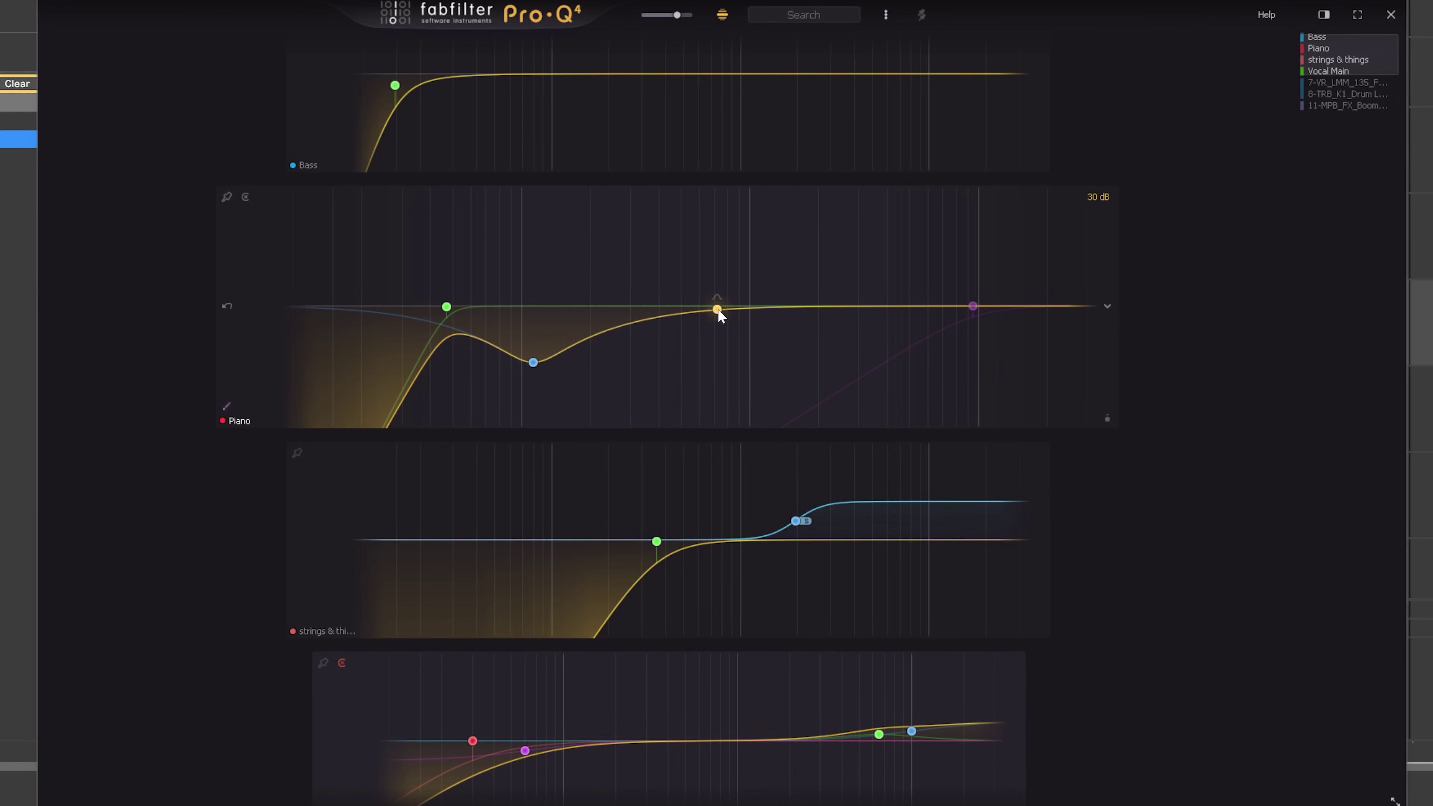
mouse_move(678, 16)
mouse_down()
mouse_move(656, 15)
mouse_move(683, 15)
mouse_up()
scroll(671, 369, up, 10)
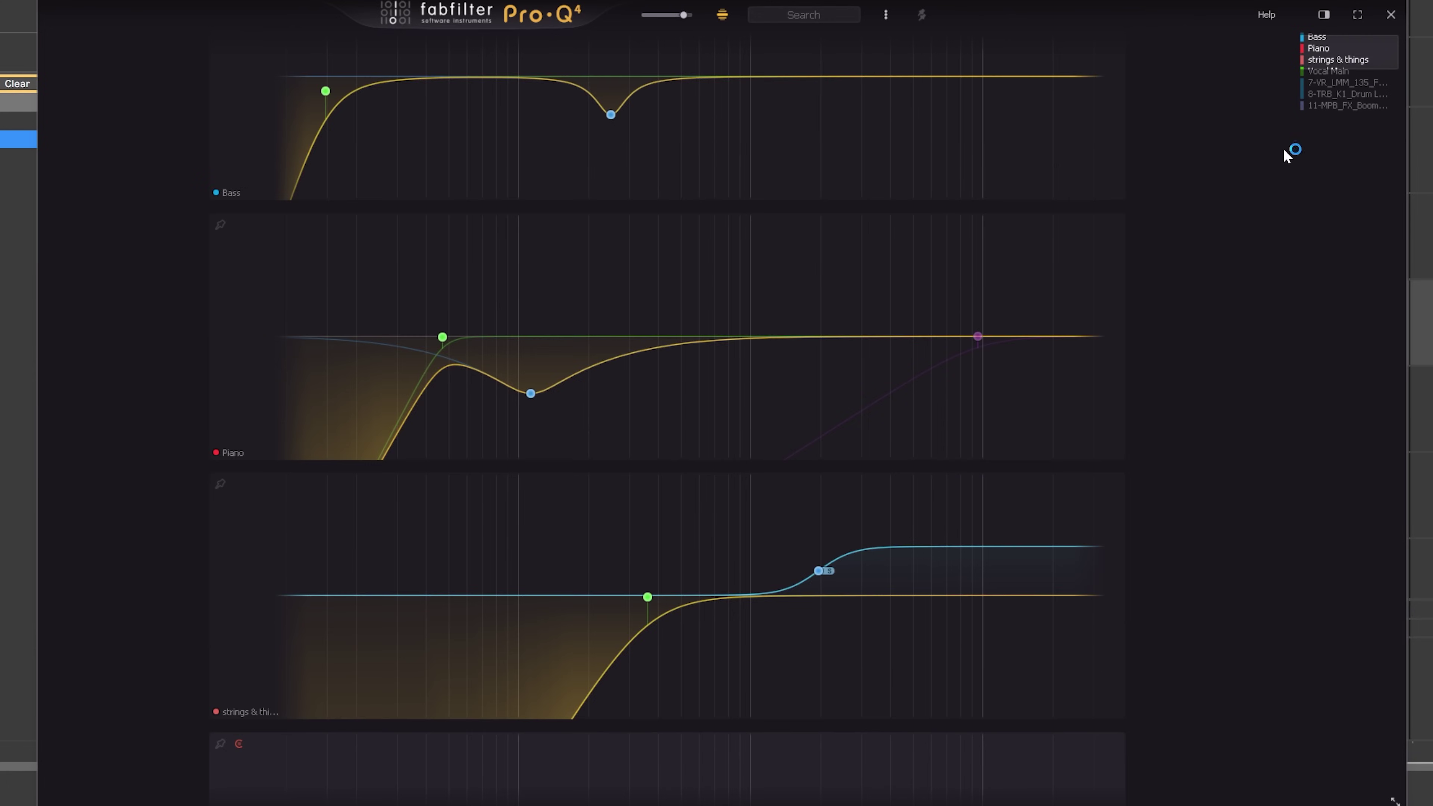
- Pin the Vocal Main, strings and Piano EQs during playback, then show only pinned instances
click(804, 15)
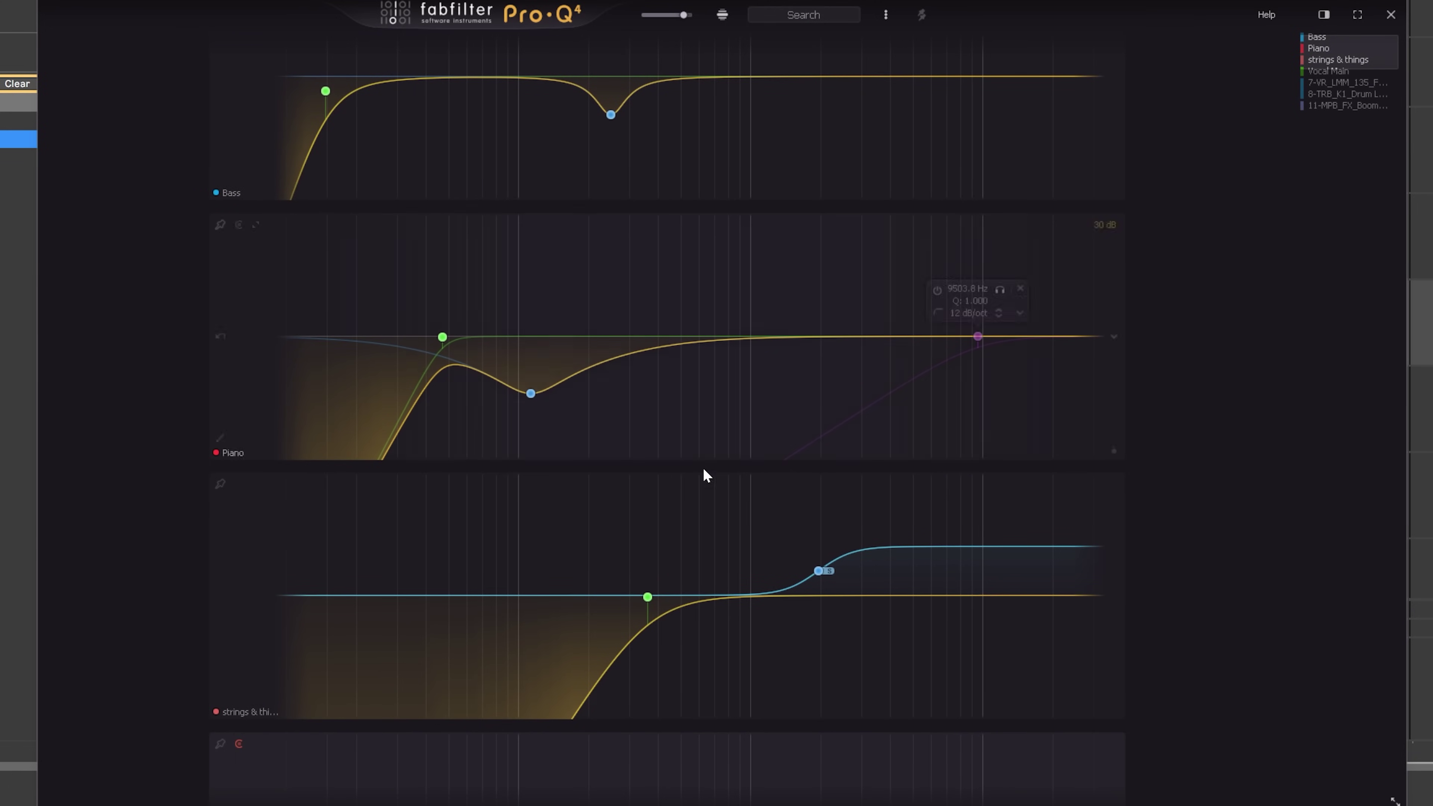
scroll(218, 354, down, 3)
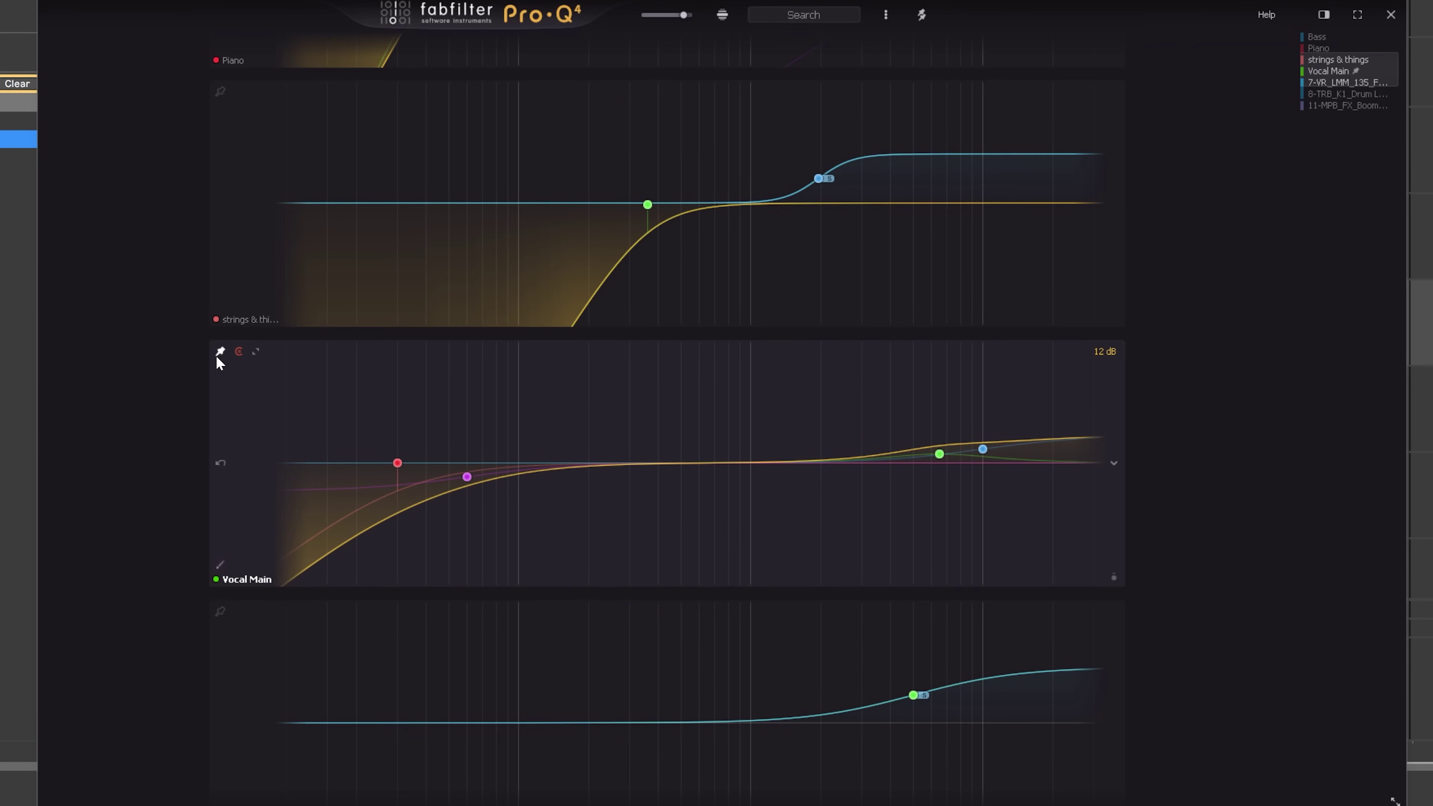
scroll(163, 228, up, 2)
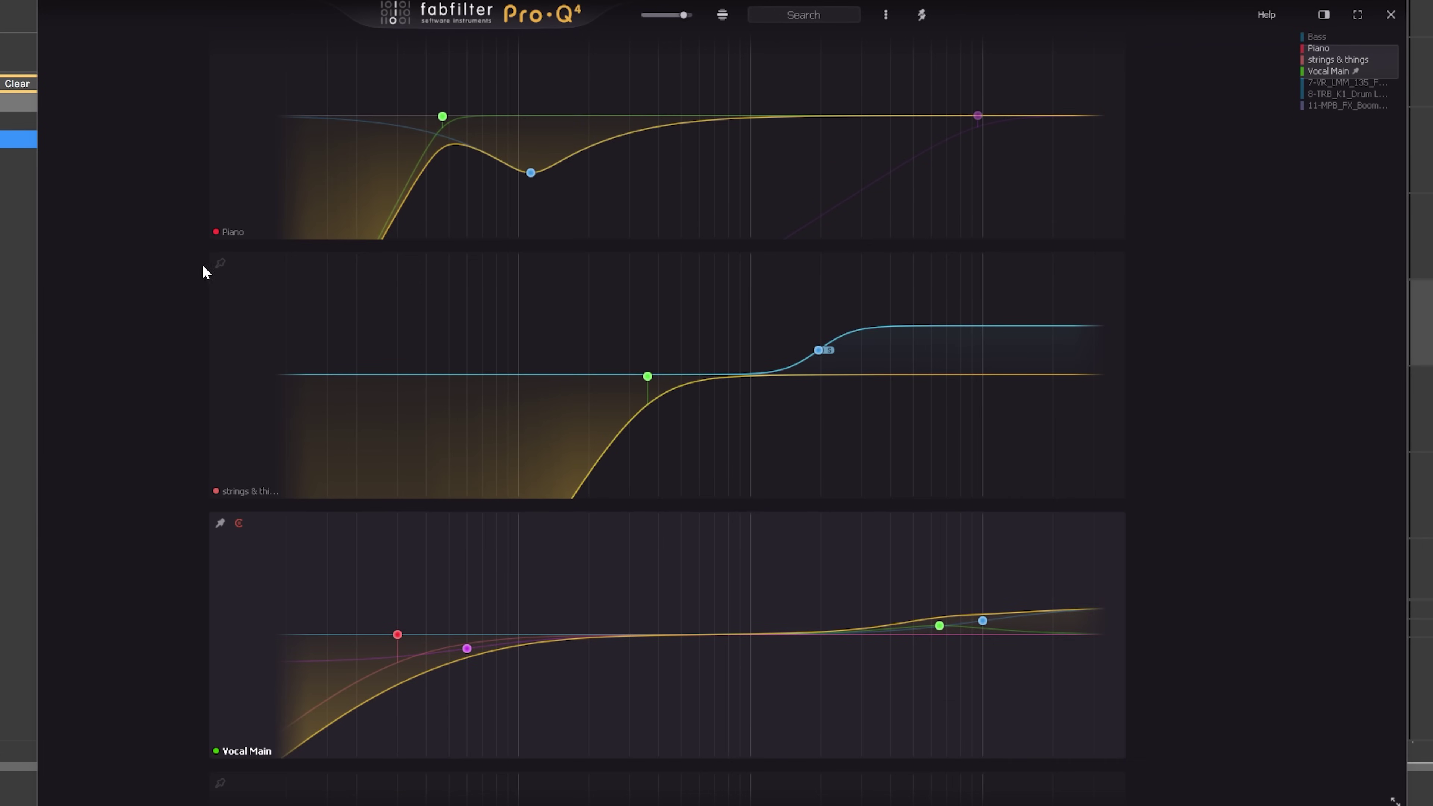
key(space)
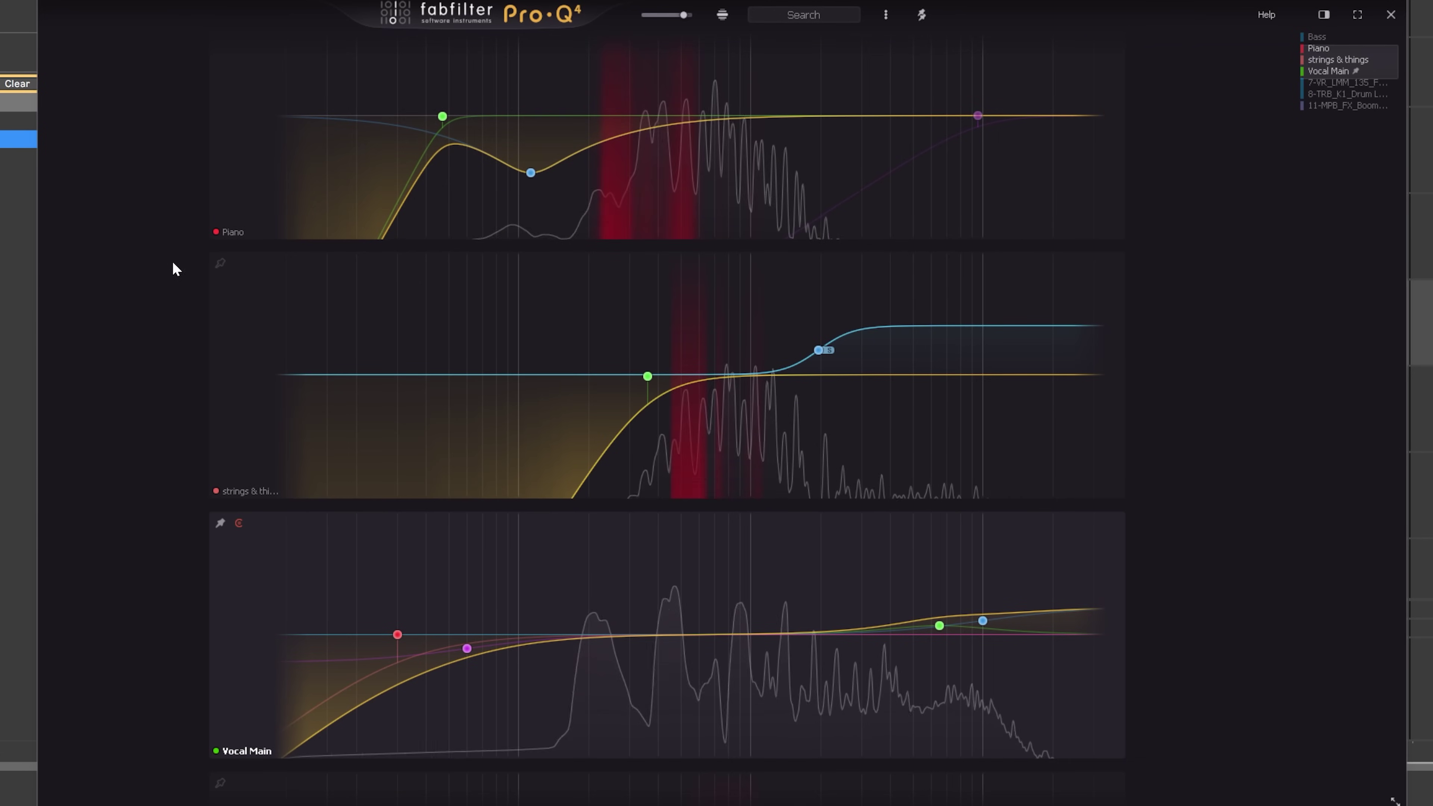
scroll(119, 287, up, 2)
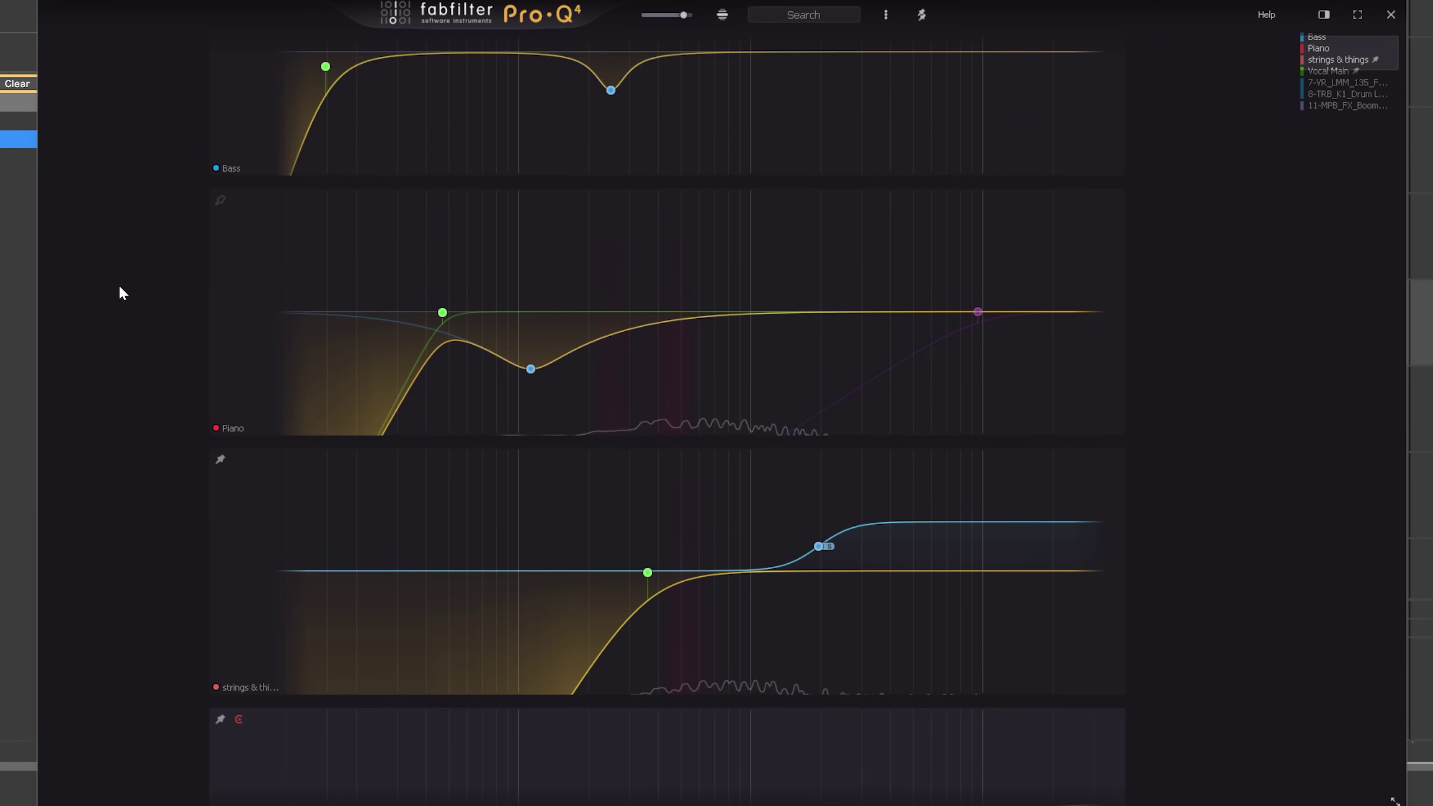
click(223, 200)
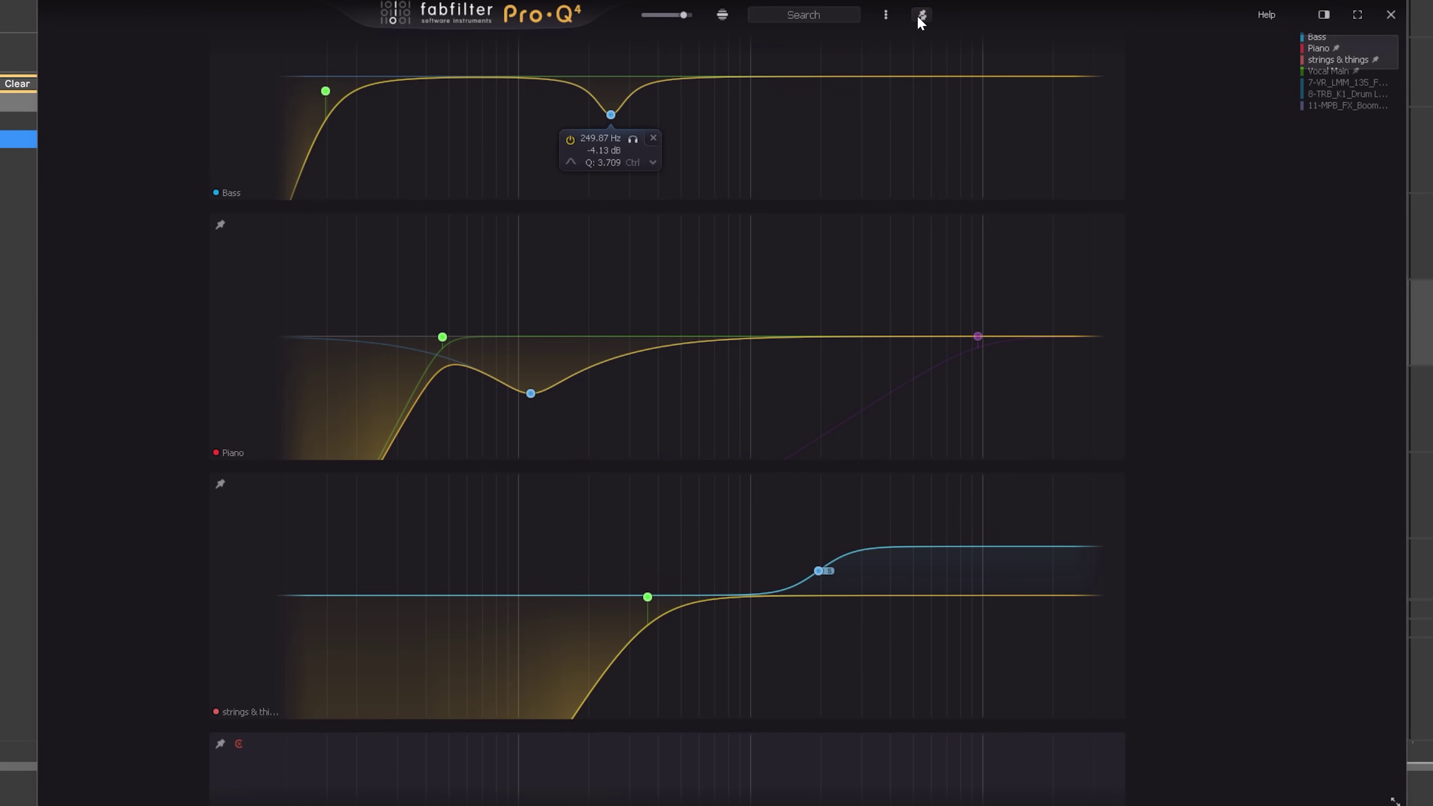
click(919, 16)
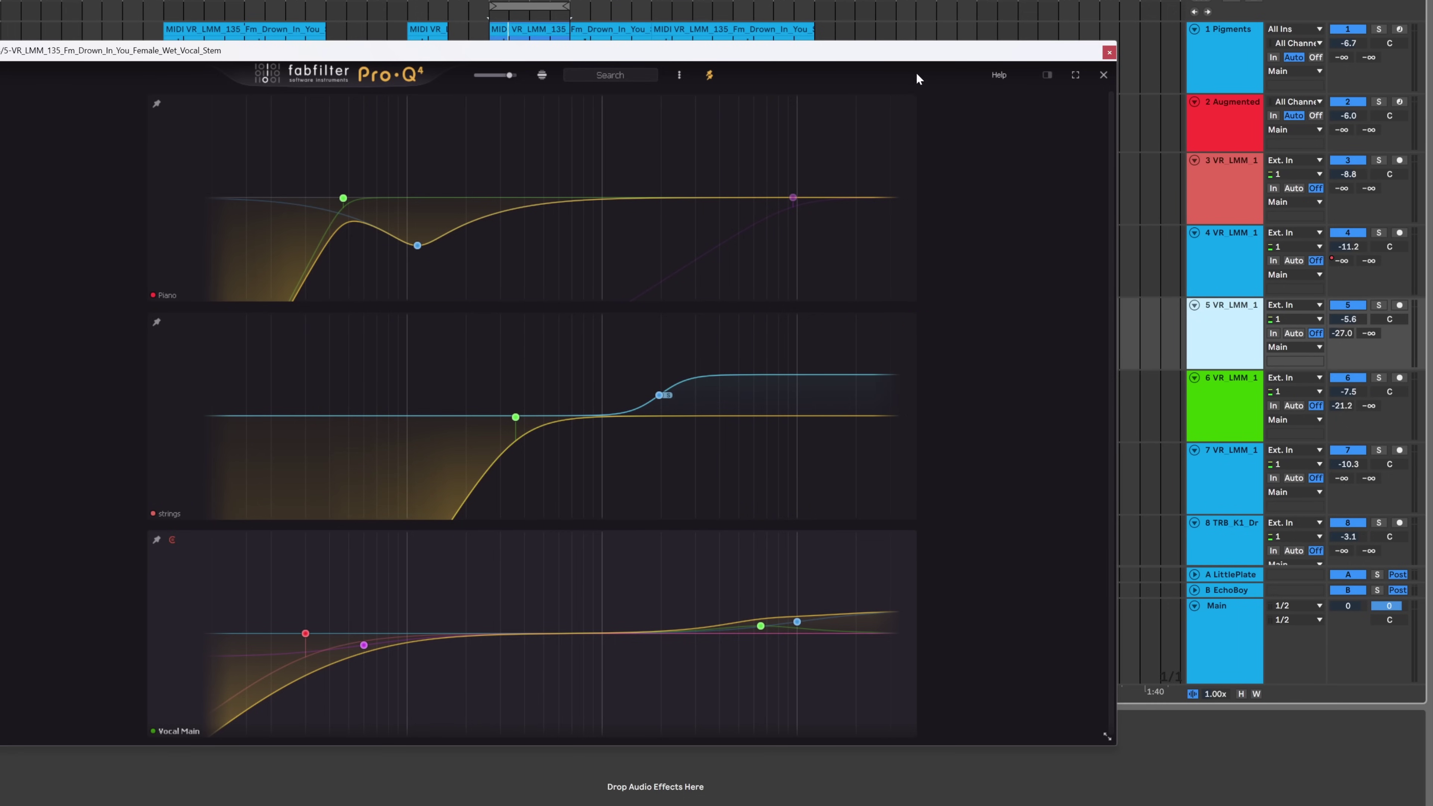
- Return the Bass instance to the overview and give the Augmented piano track a new colour
click(709, 76)
click(1234, 181)
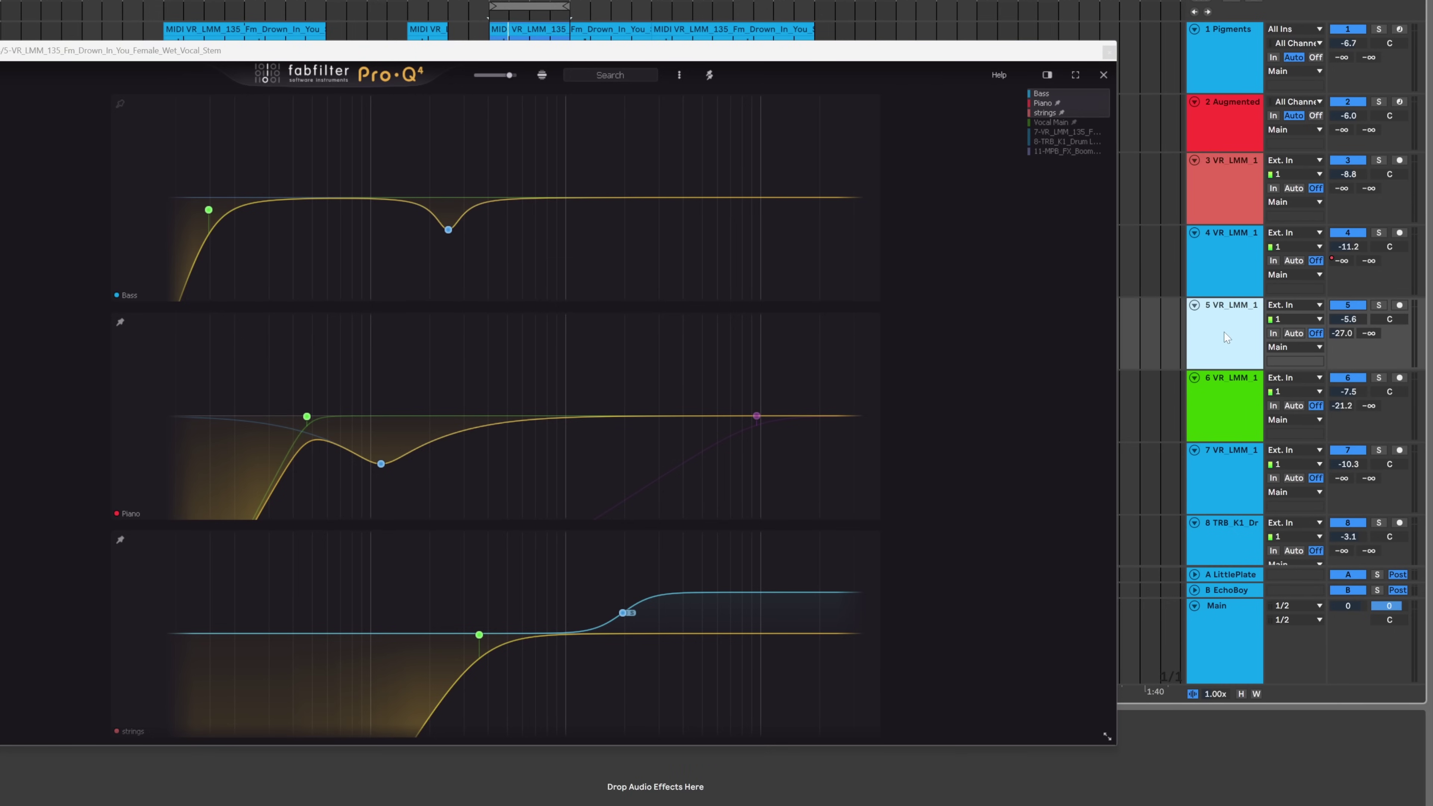
right_click(1223, 130)
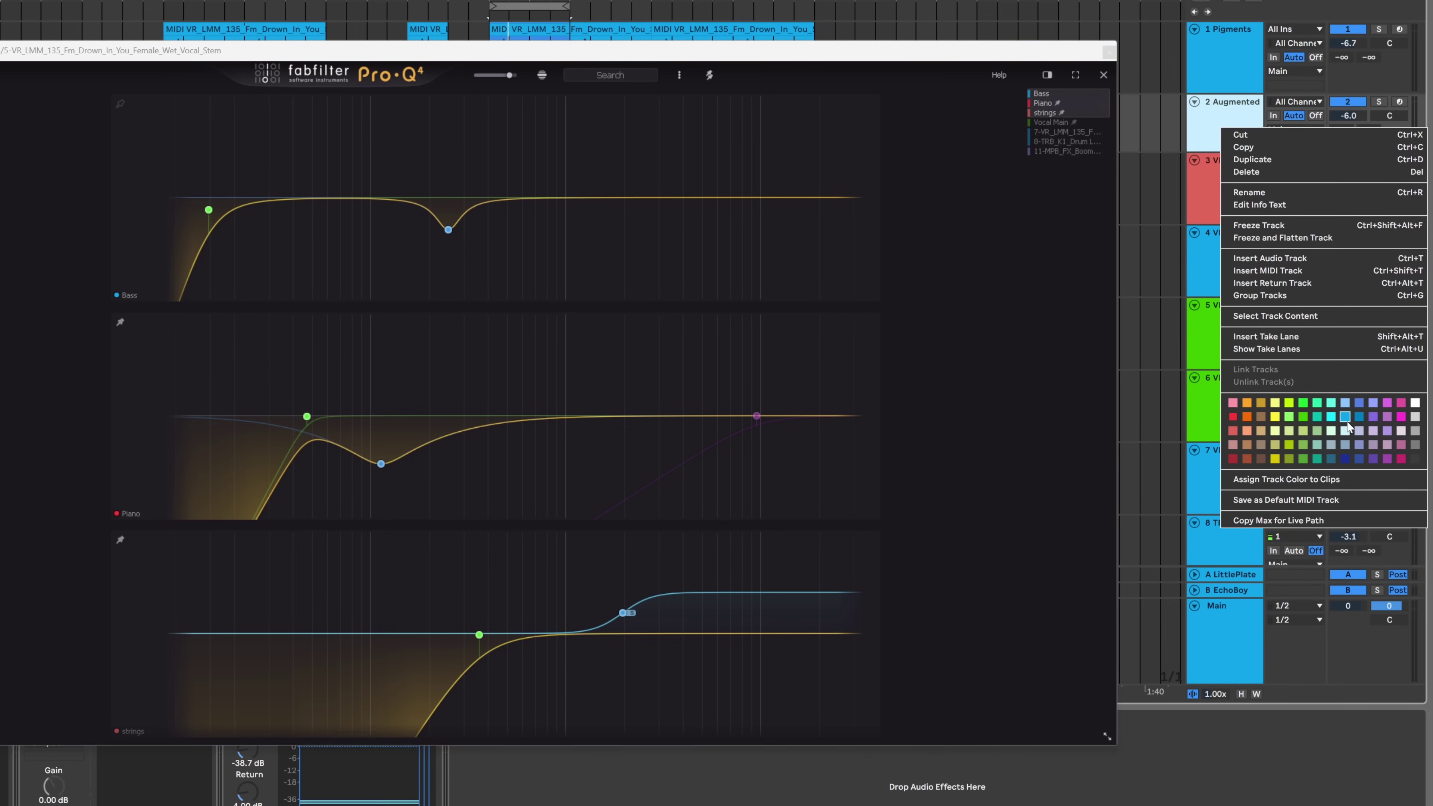
click(1401, 418)
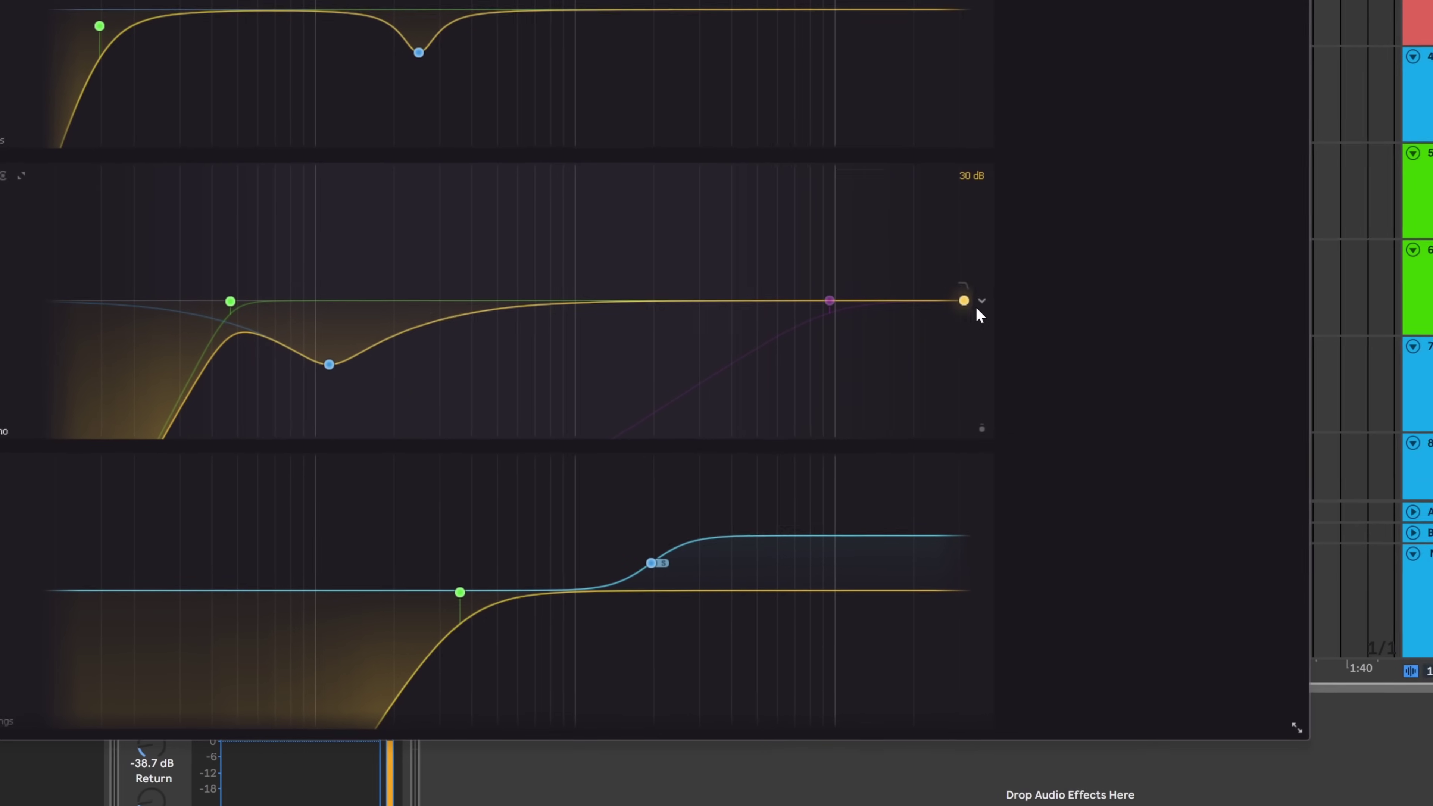
- Copy the Piano EQ curve and paste it onto the strings EQ instance
click(871, 416)
click(1019, 315)
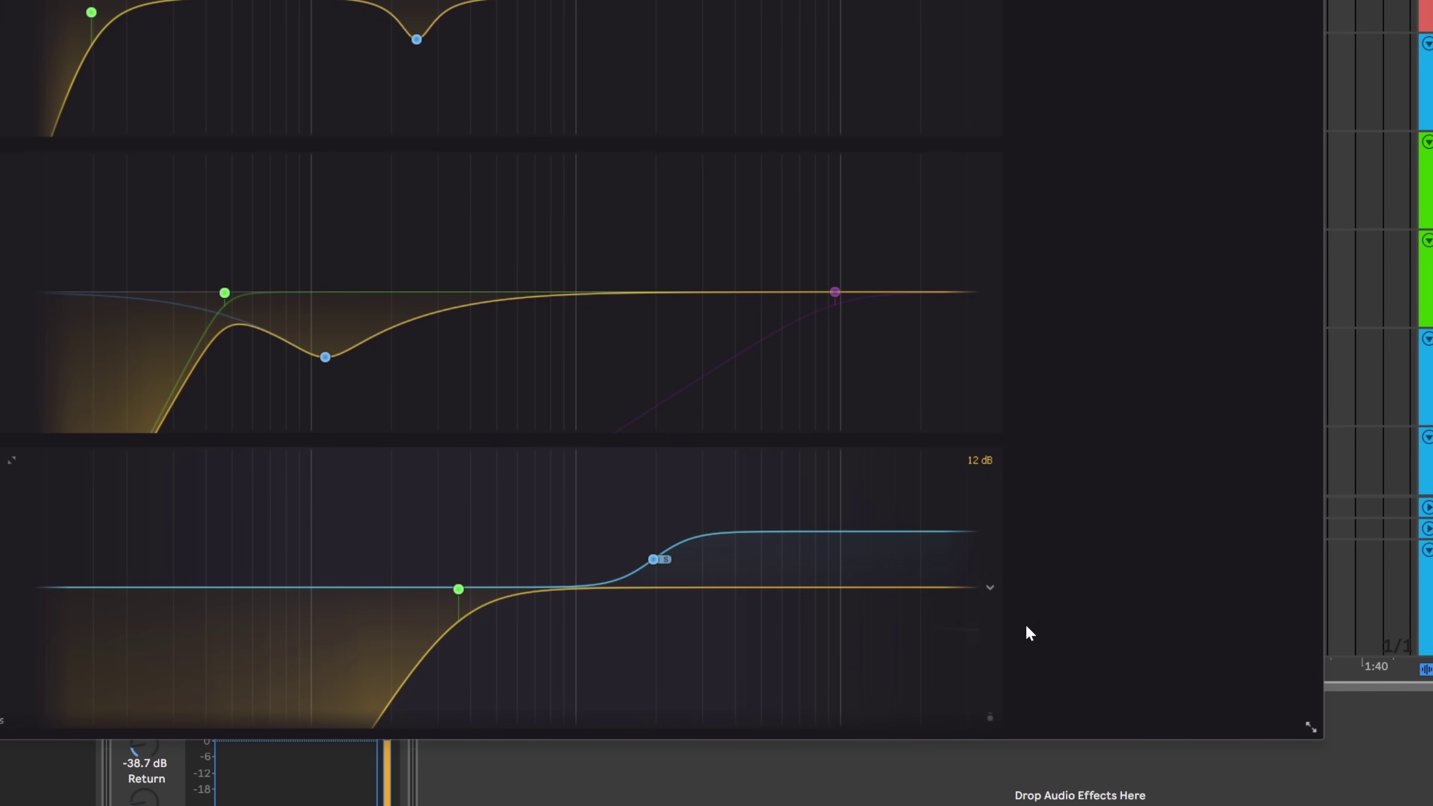
click(990, 586)
click(1031, 631)
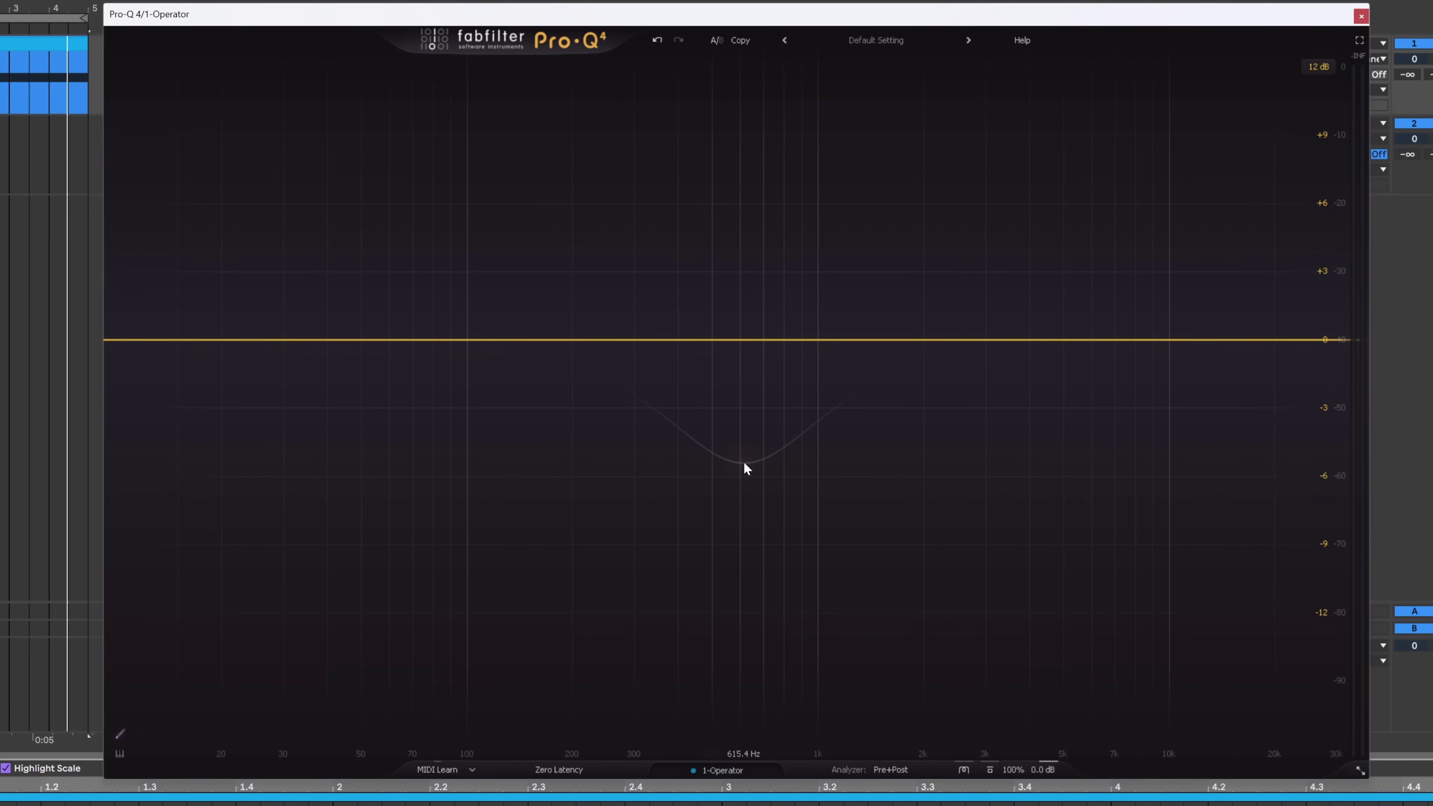
- Replay the sustained test tone and switch the Operator EQ's character mode from Clean to Warm
click(963, 770)
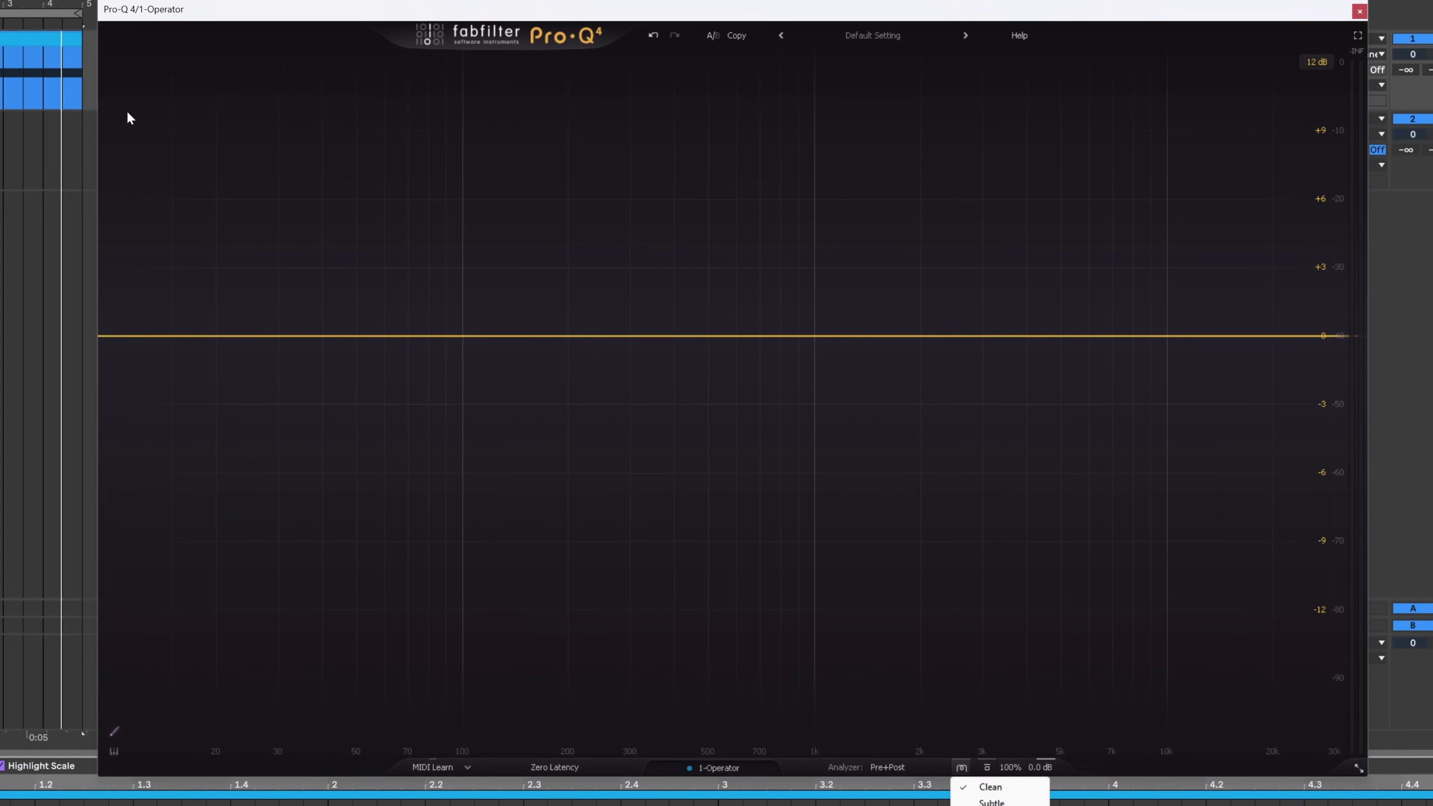
click(688, 136)
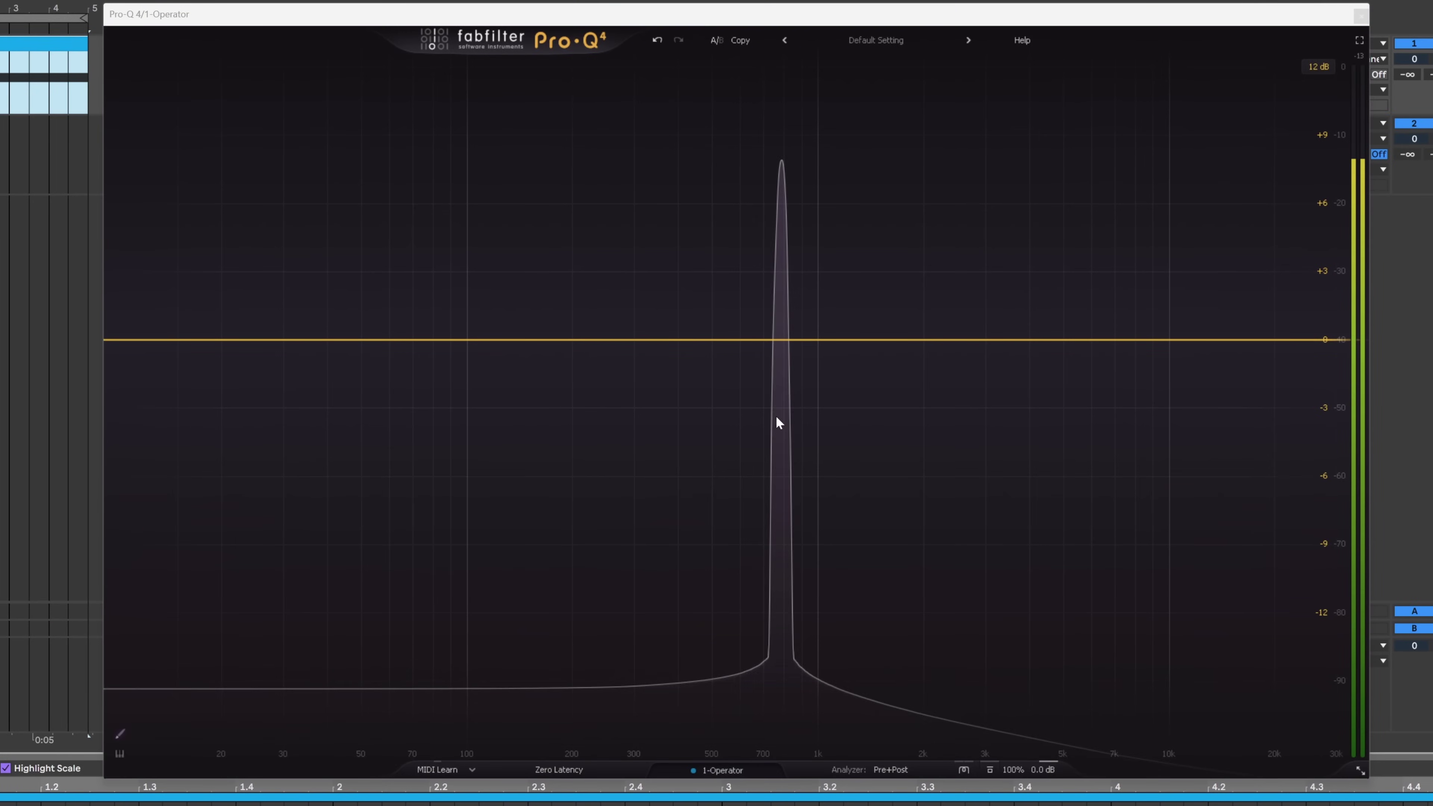
click(1421, 45)
click(1422, 45)
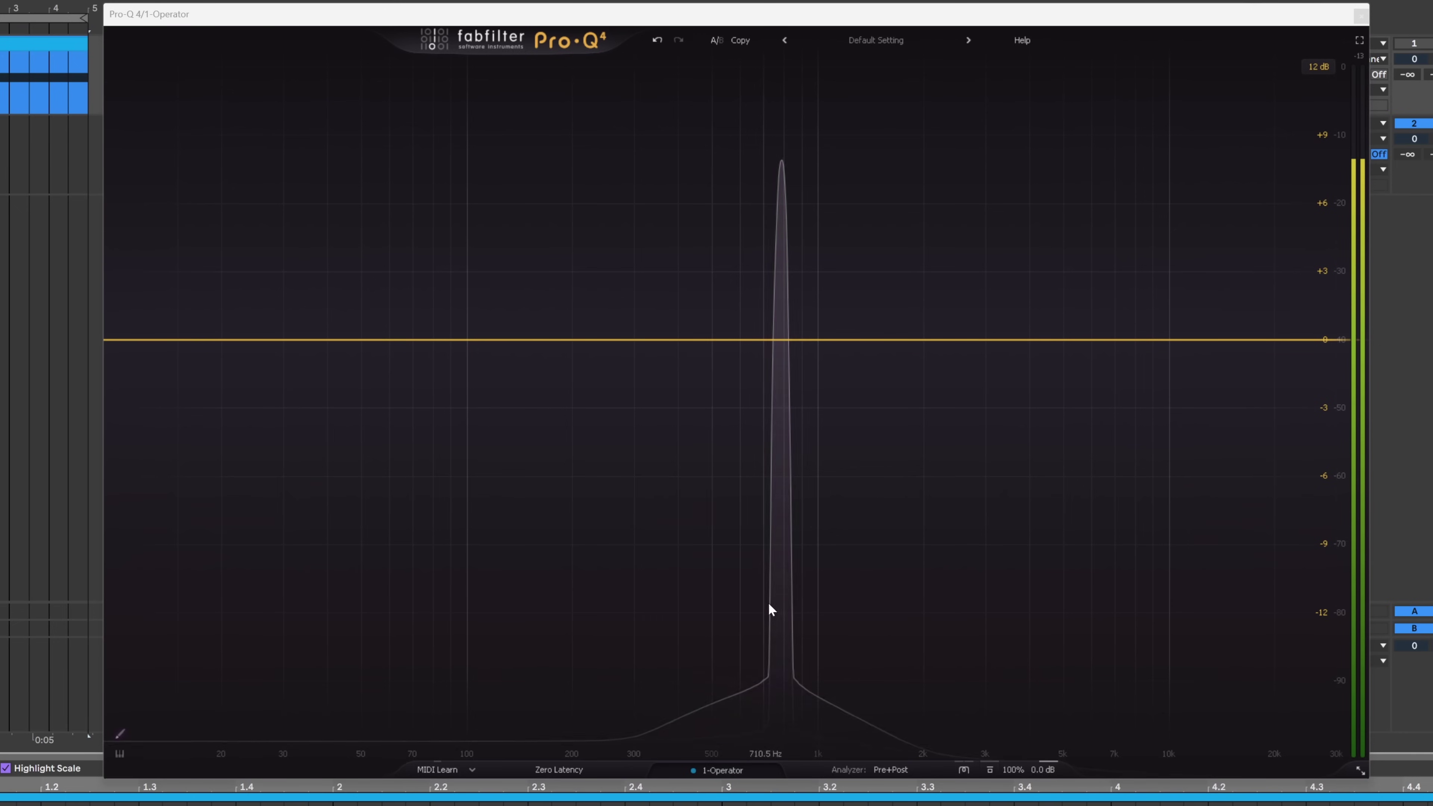
click(964, 770)
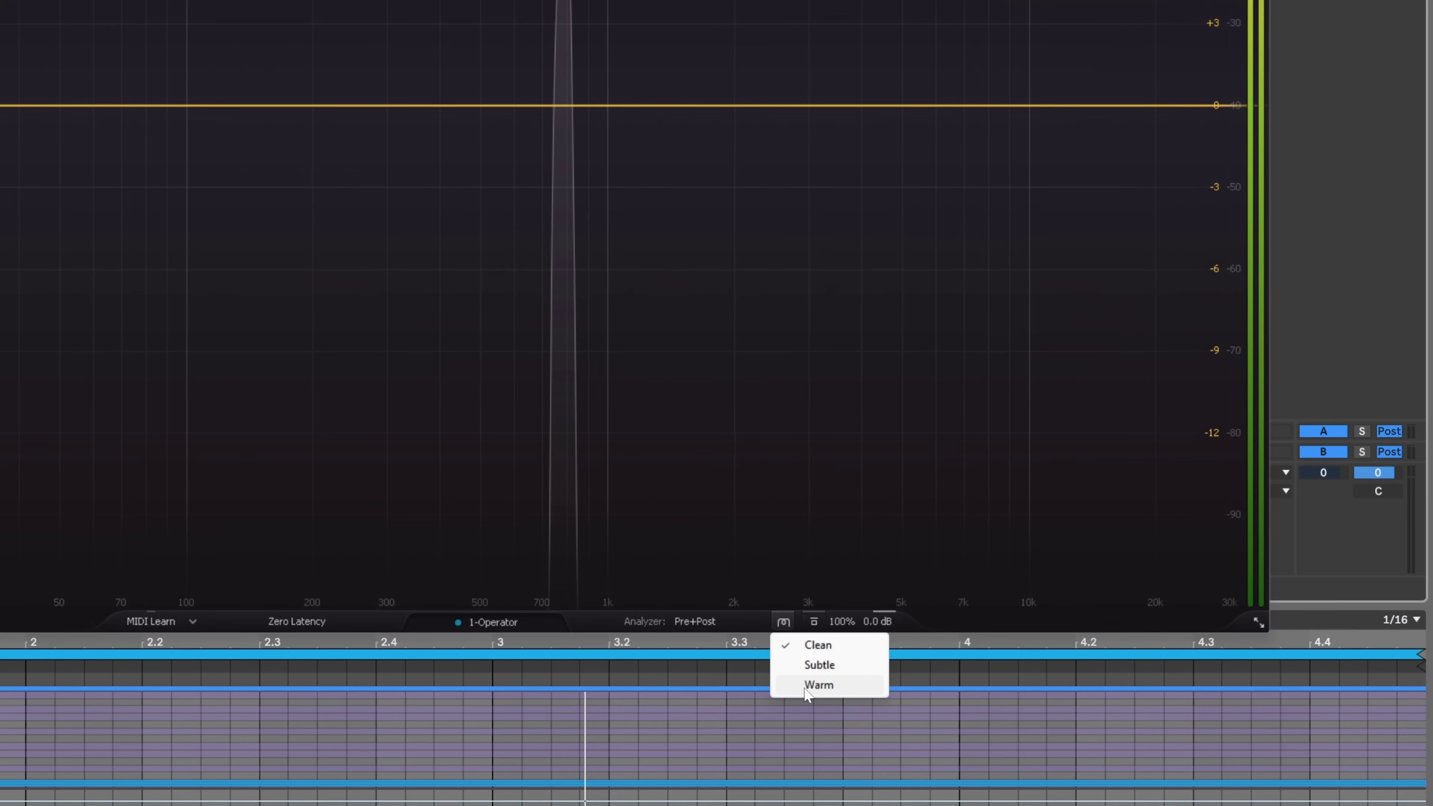
click(812, 687)
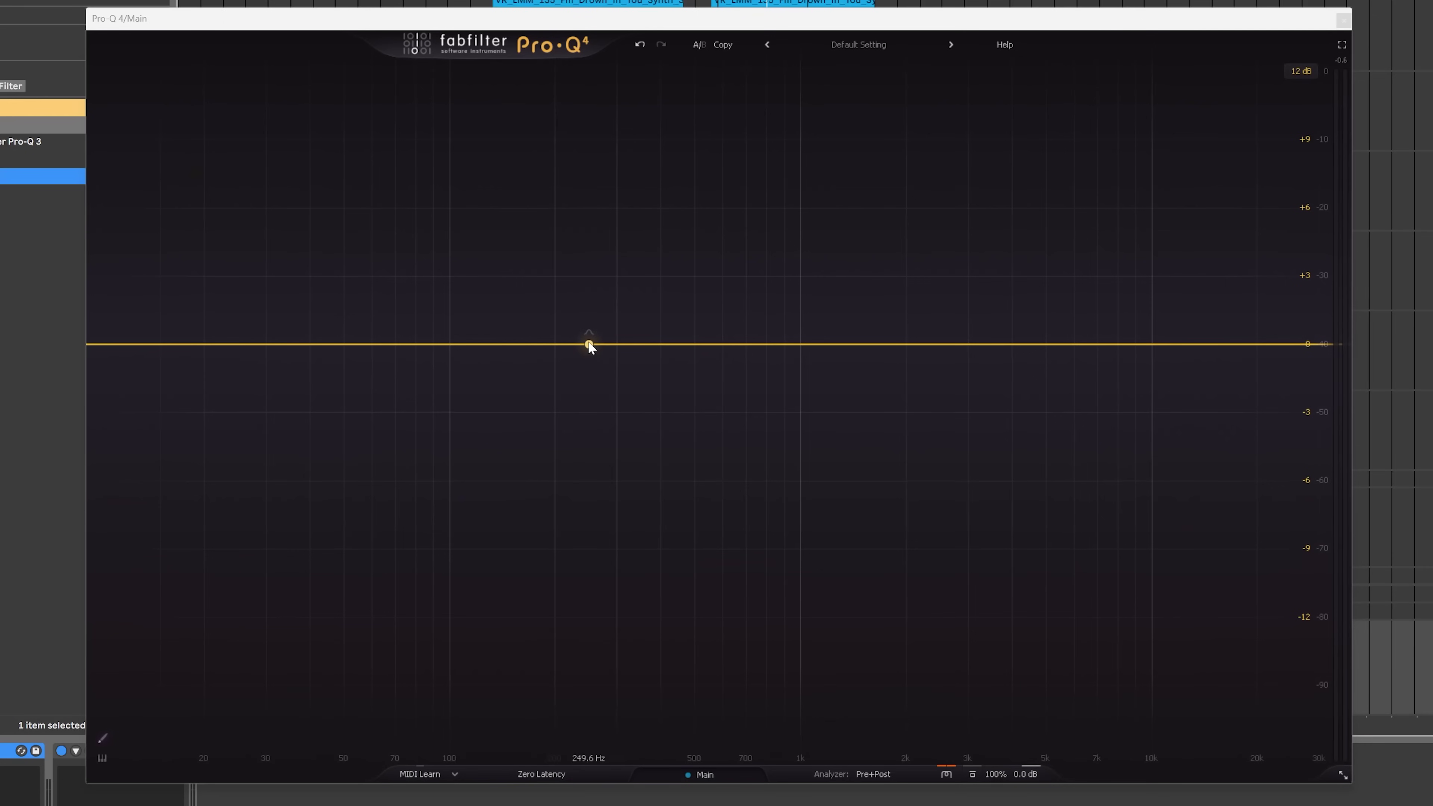
- Add an All Pass band with Q 3.652 positioned at about 390 Hz
click(588, 343)
click(461, 701)
click(448, 681)
drag(655, 691, 639, 668)
drag(528, 679, 534, 672)
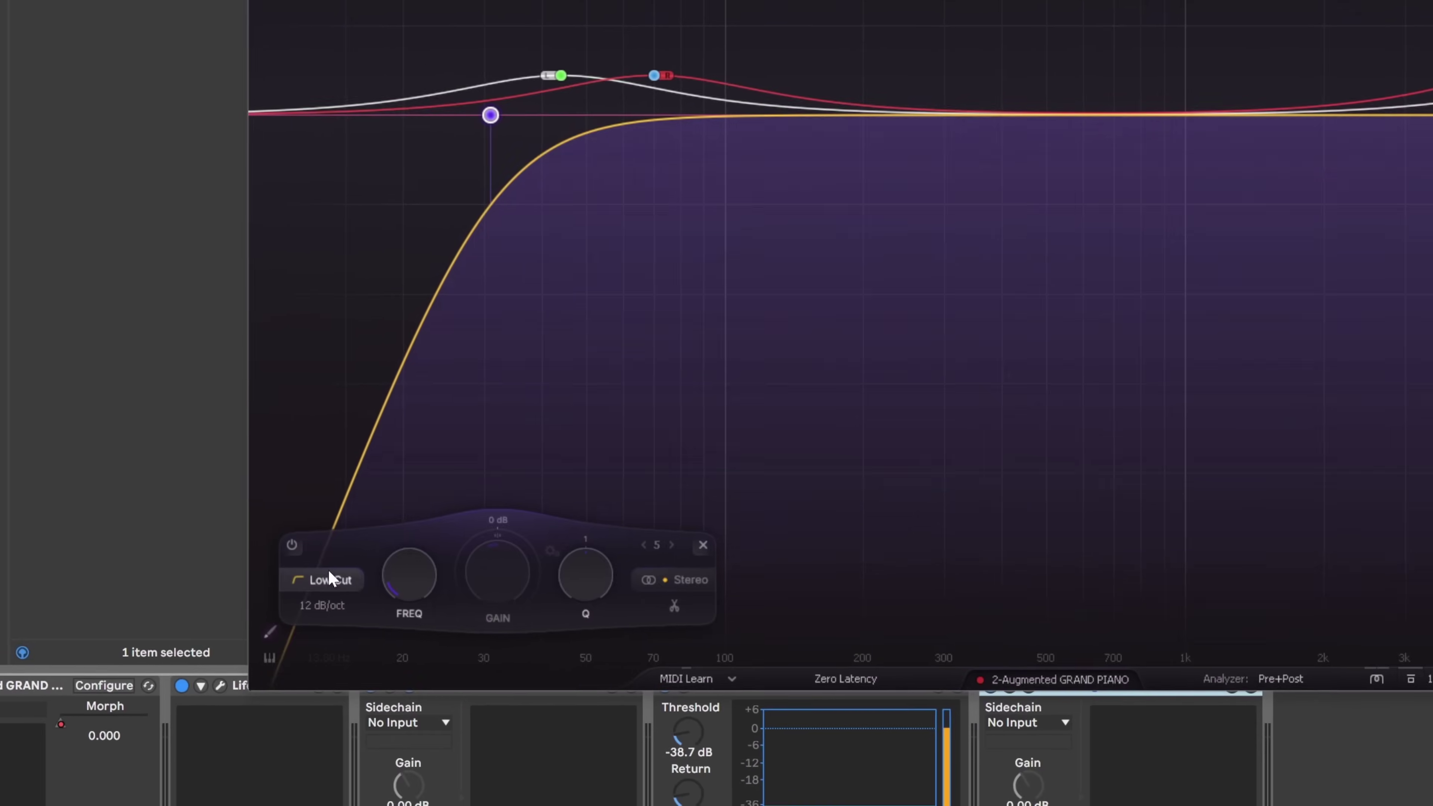
- Set the piano low cut to 36 dB/oct, then enter an exact 38.5 dB/oct slope
click(334, 605)
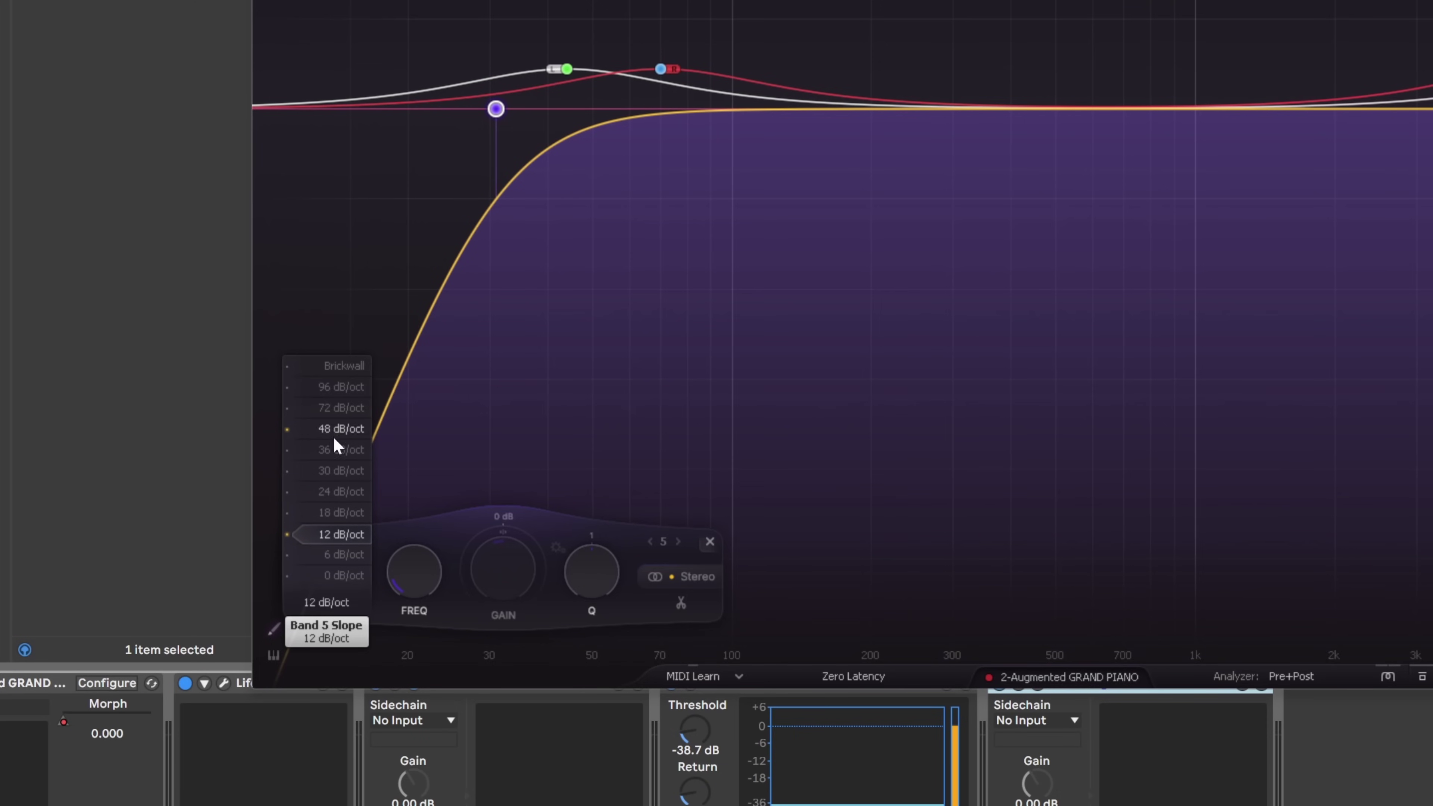
click(333, 450)
click(327, 602)
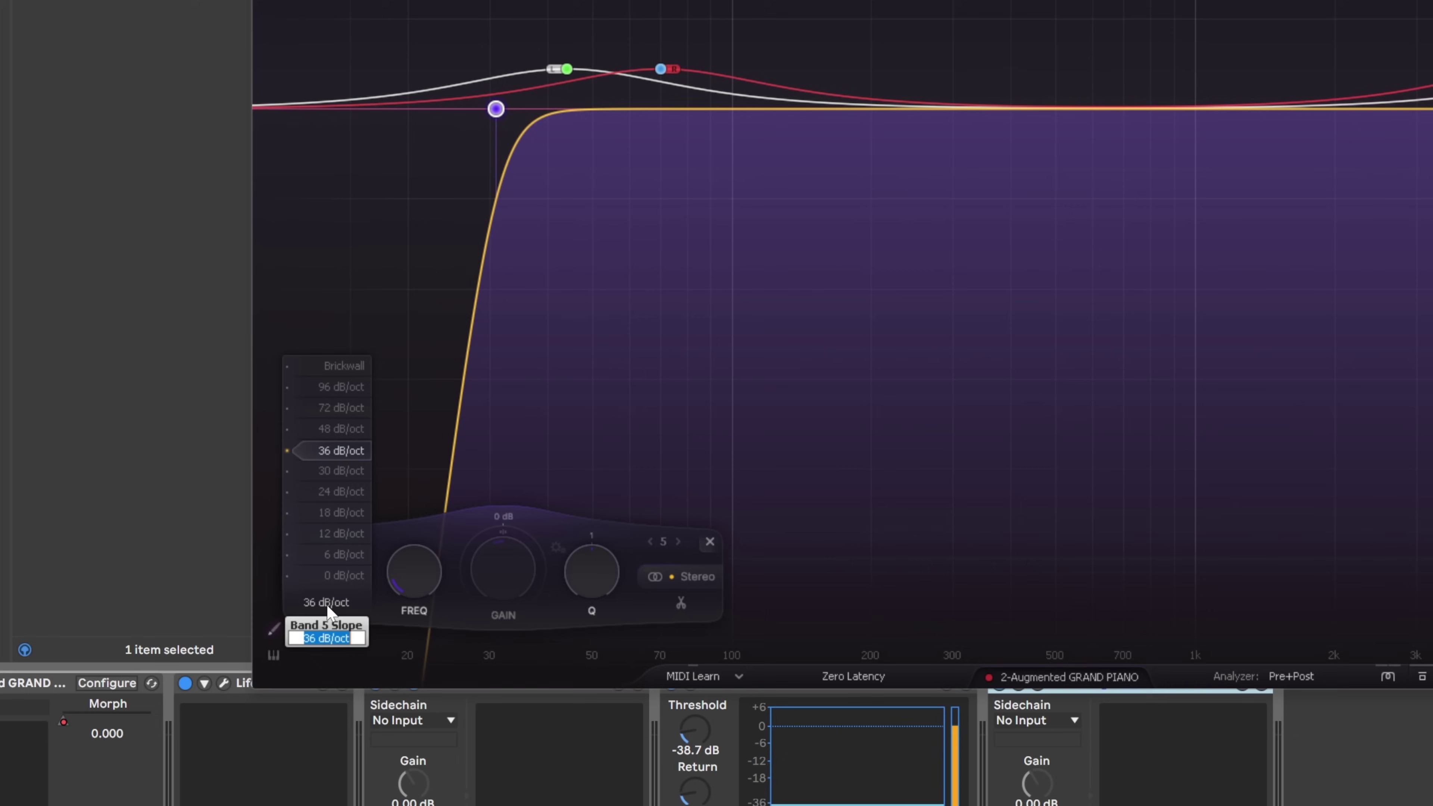
click(329, 603)
text(38,5)
key(Return)
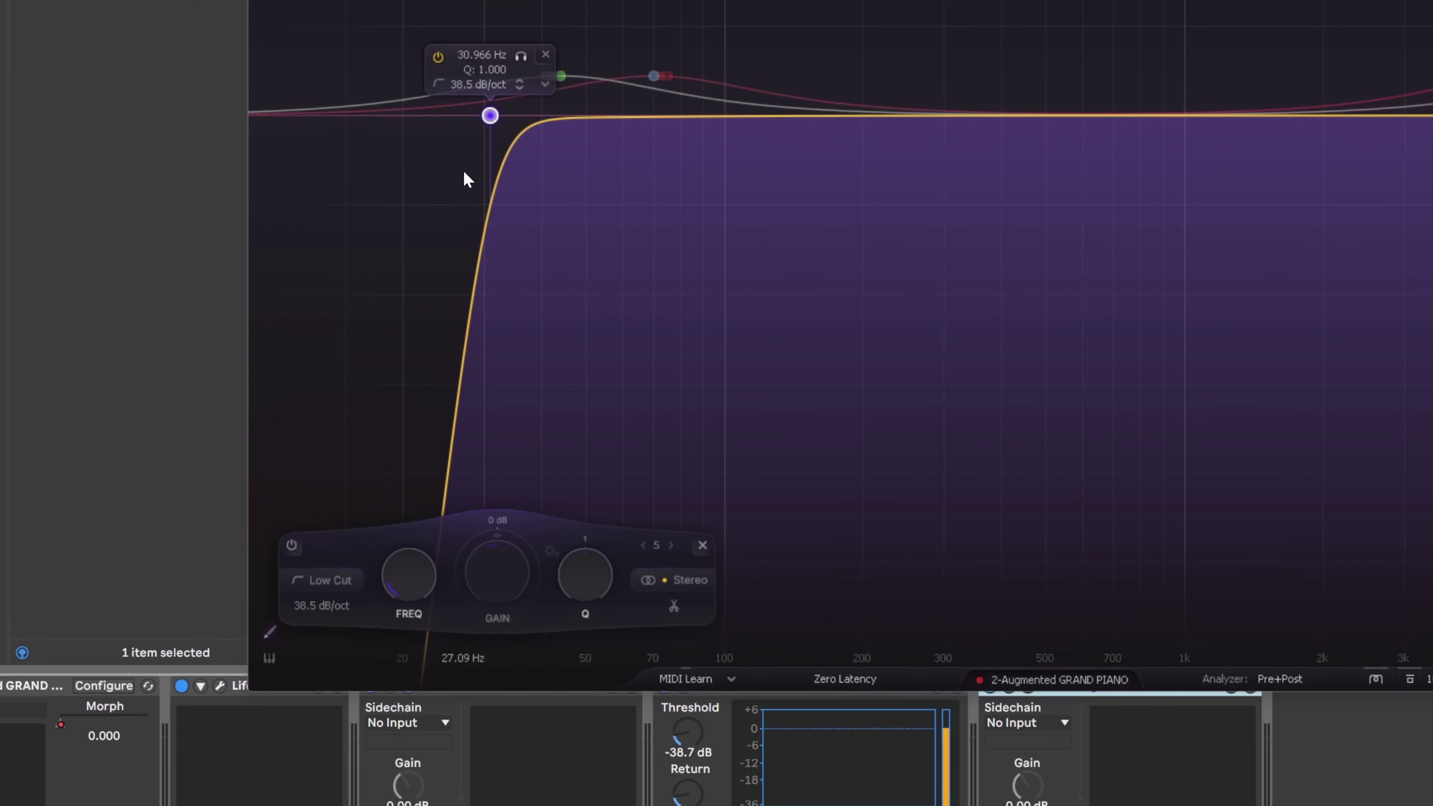